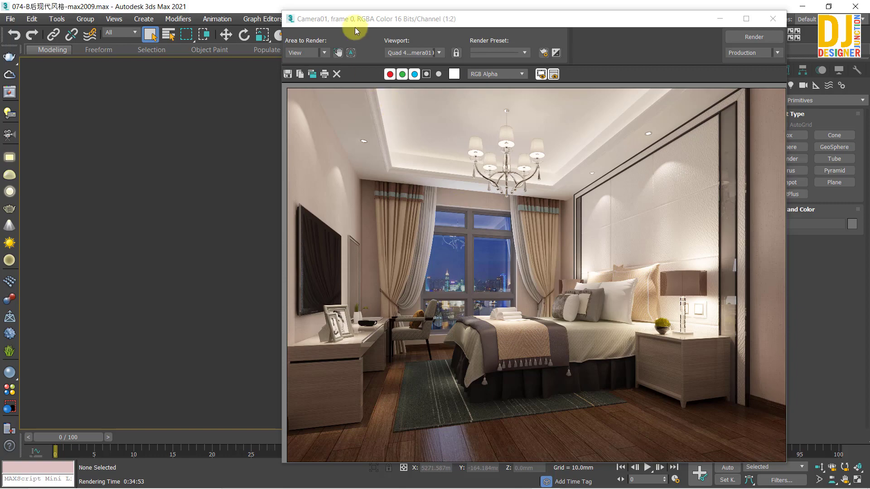
Save the Camera01 render as the JPEG file Render-1 in E:\DJ 3ds Max\Interior\Class-2\3D Model\Bedroom.Modern.Style.074
drag(301, 16, 276, 20)
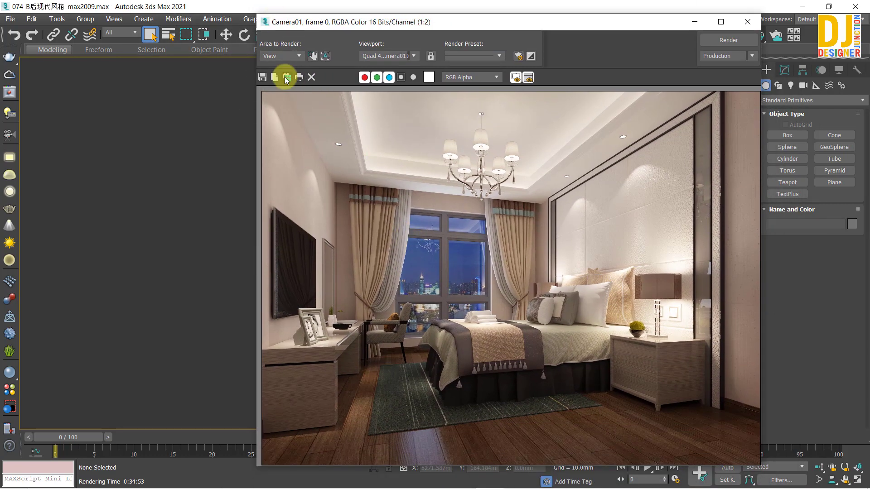
click(262, 77)
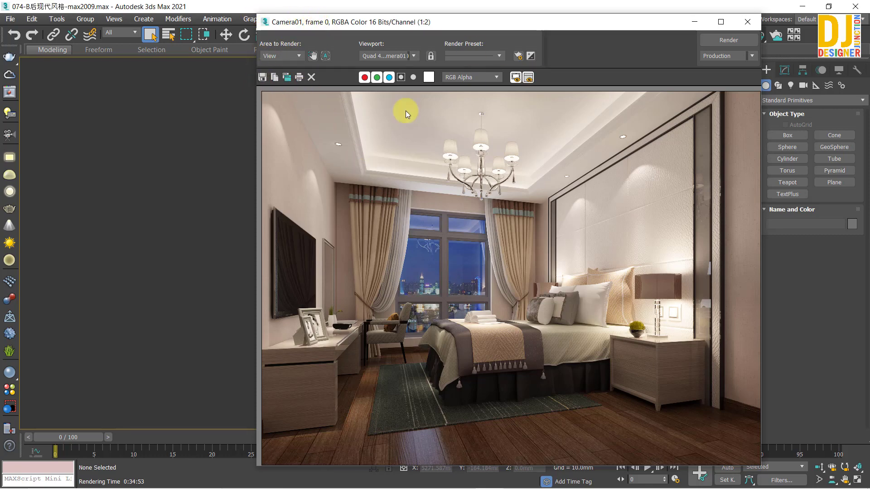
click(261, 77)
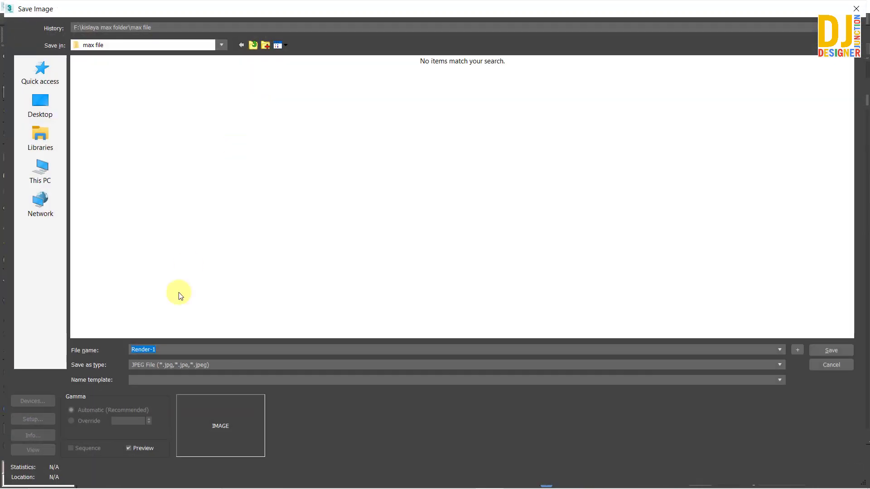
text(E:\DJ 3ds Max\Interior\Class-2\3D Model\Bedroom.Modern.Style.074)
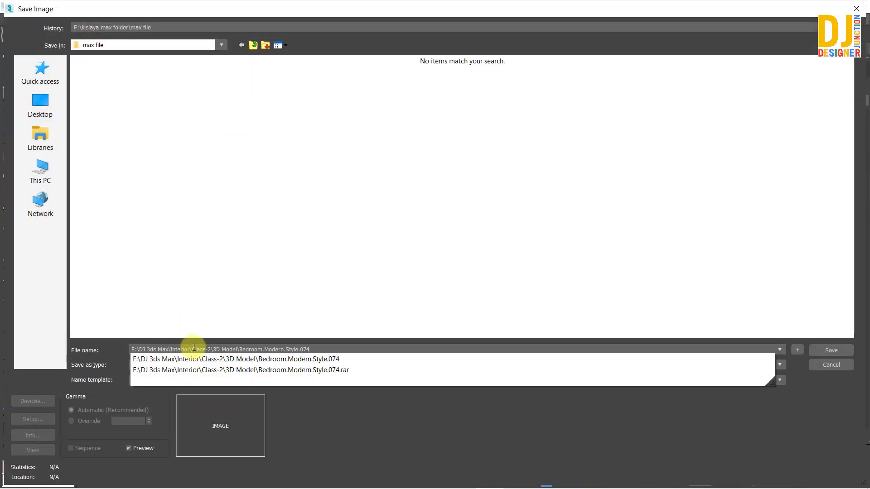
key(Return)
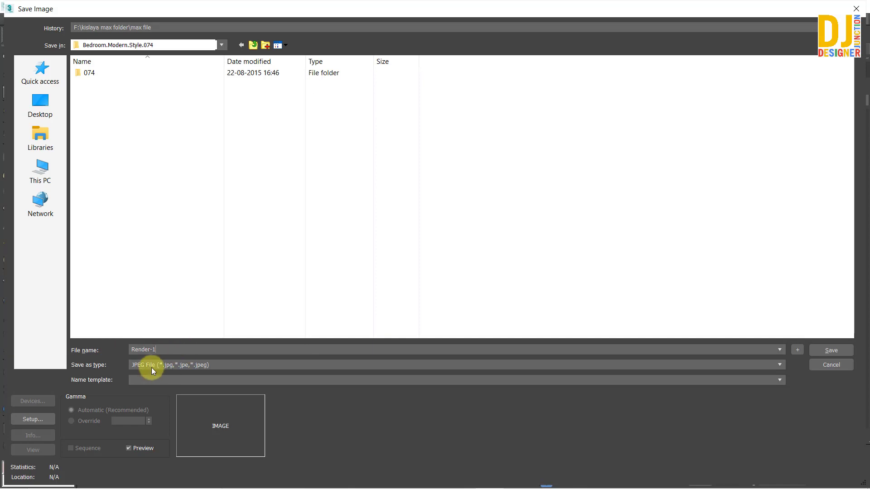
click(151, 368)
click(152, 368)
click(817, 350)
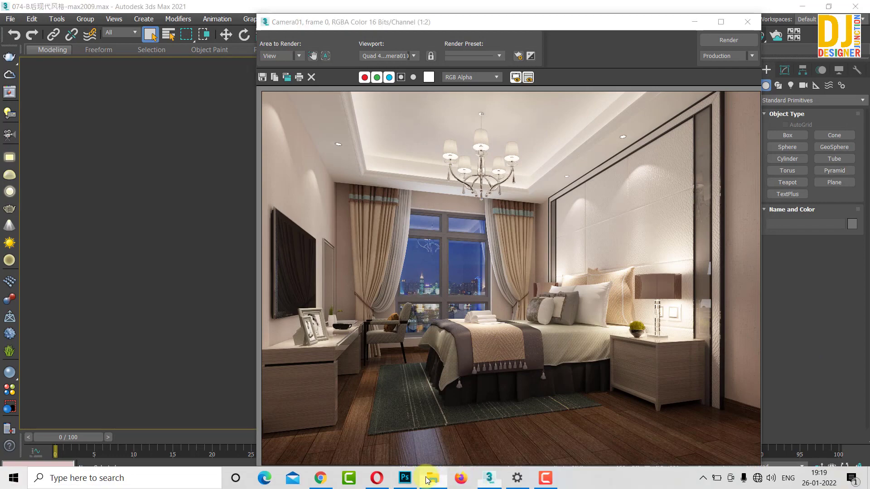
Switch to File Explorer to check the Render-1 image in the Bedroom.Modern.Style.074 folder, and return to 3ds Max
click(433, 479)
click(219, 88)
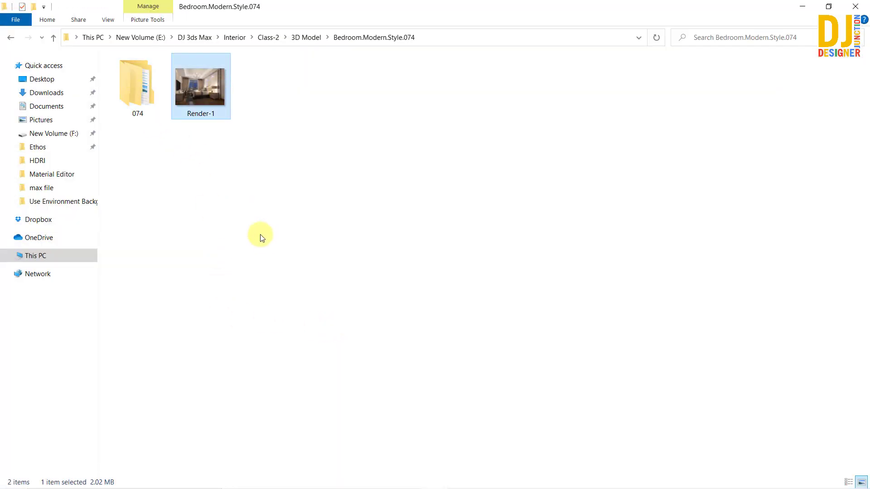
click(802, 6)
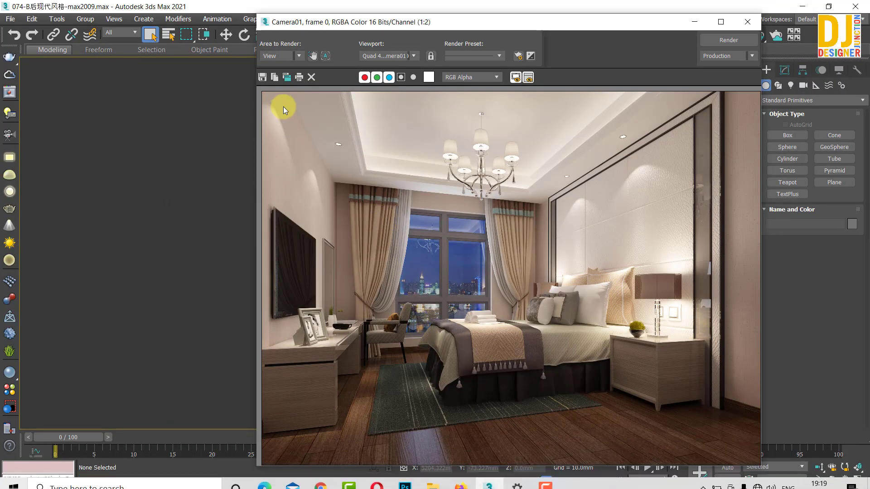
Save the render again over the existing Render-1 JPEG file, accepting the overwrite each time
click(262, 77)
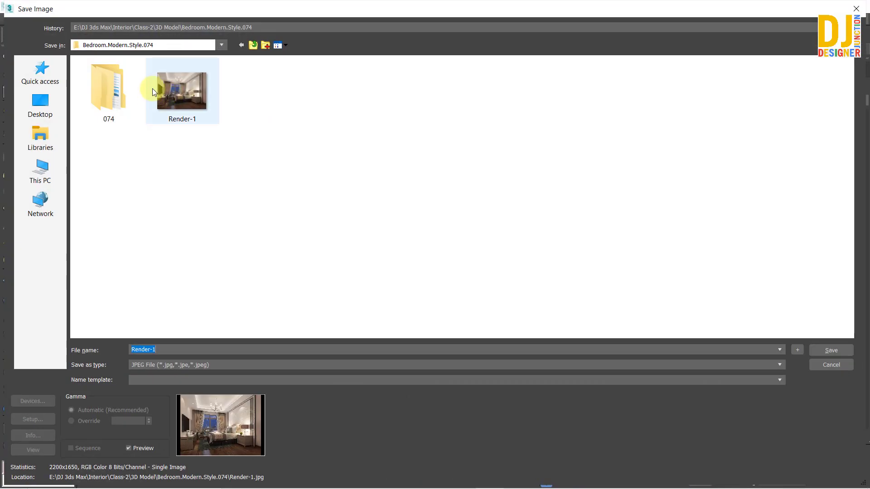
click(186, 88)
double_click(186, 88)
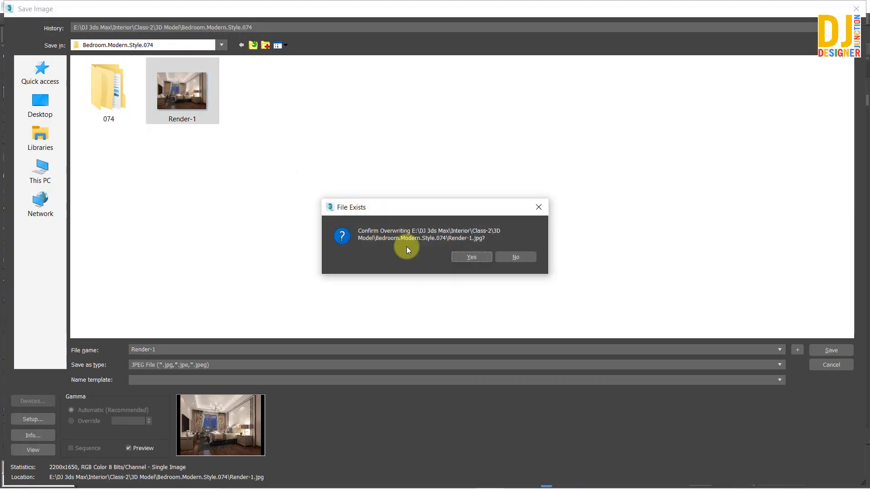
click(470, 257)
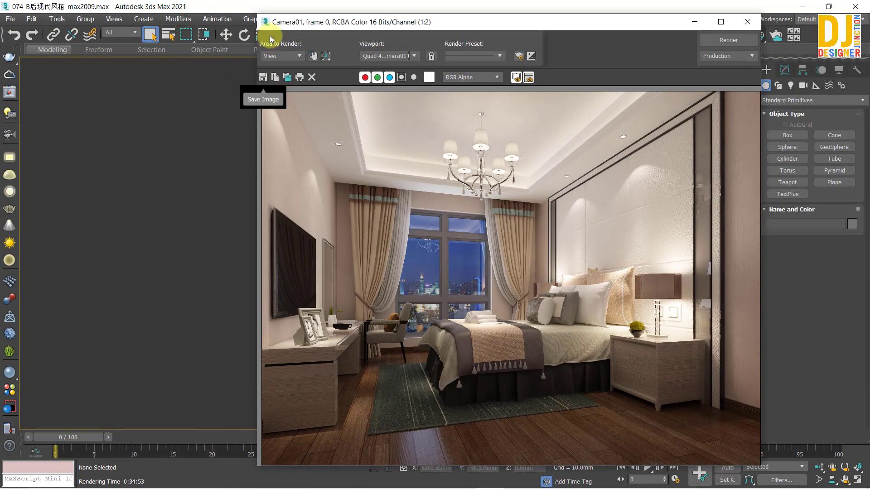
drag(272, 24, 230, 23)
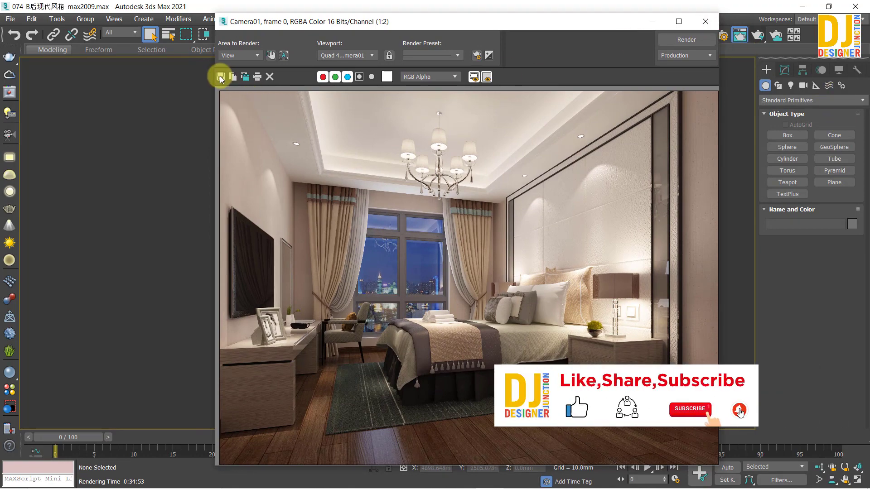
click(221, 75)
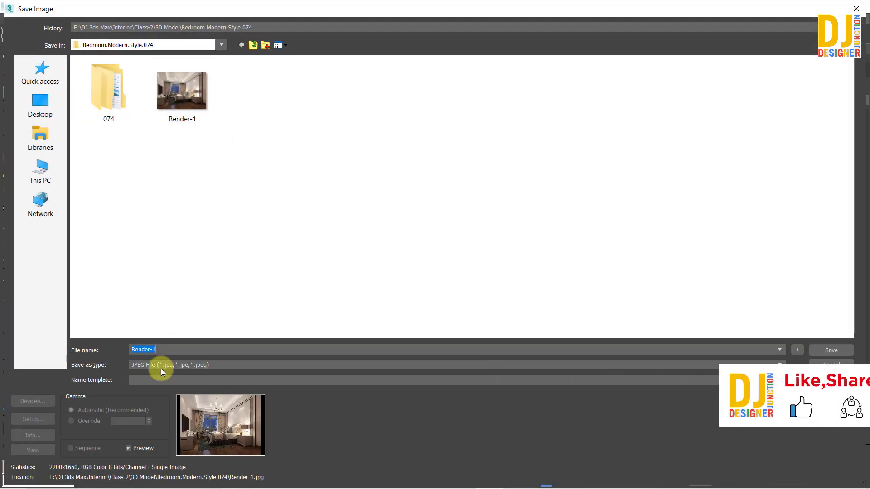
double_click(185, 113)
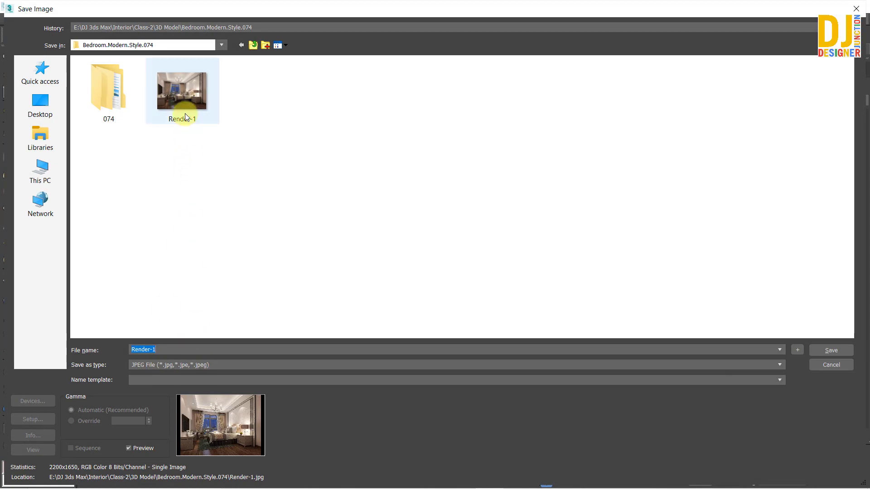
click(467, 262)
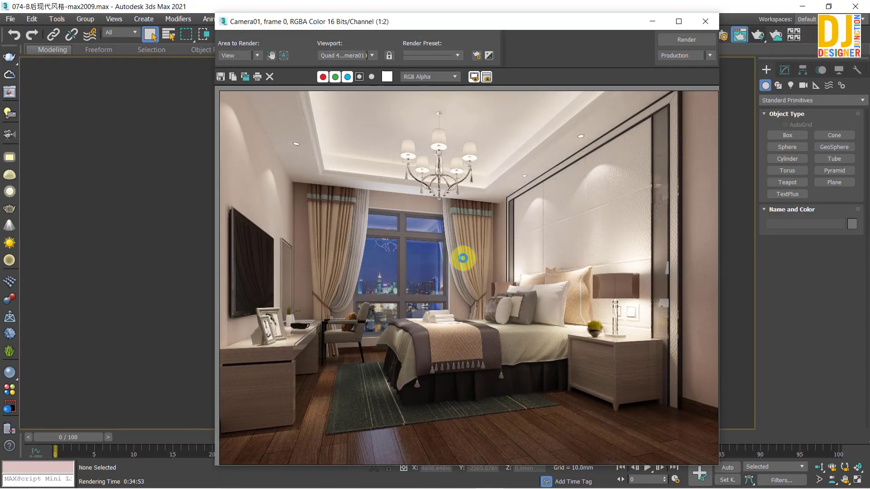
Save the render in the same folder as a TIF image named Render-2 with the 16-bit Color image type
click(221, 78)
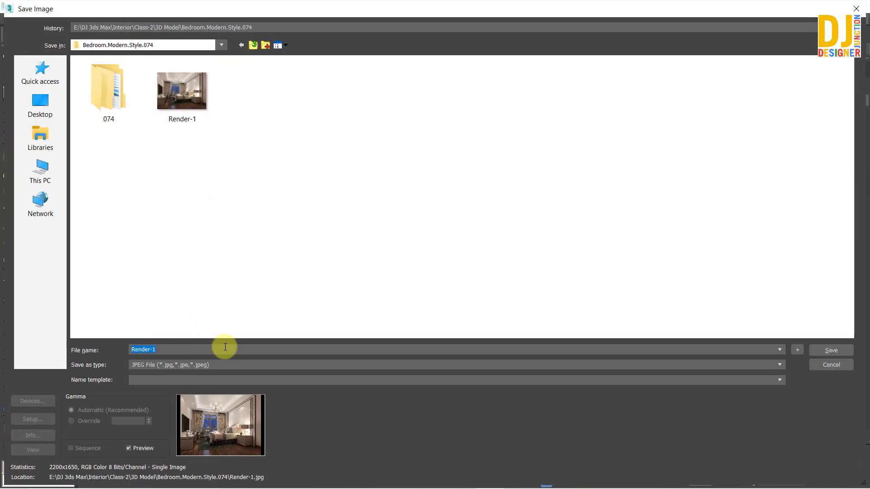
click(222, 371)
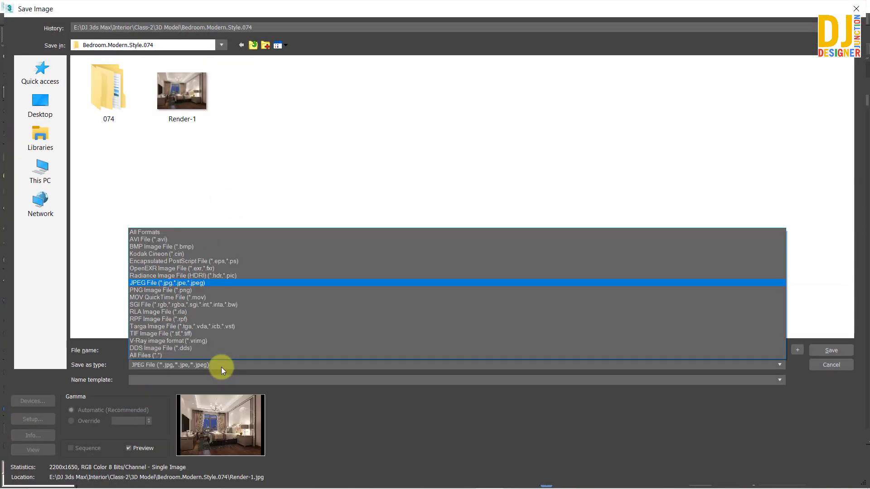
click(180, 334)
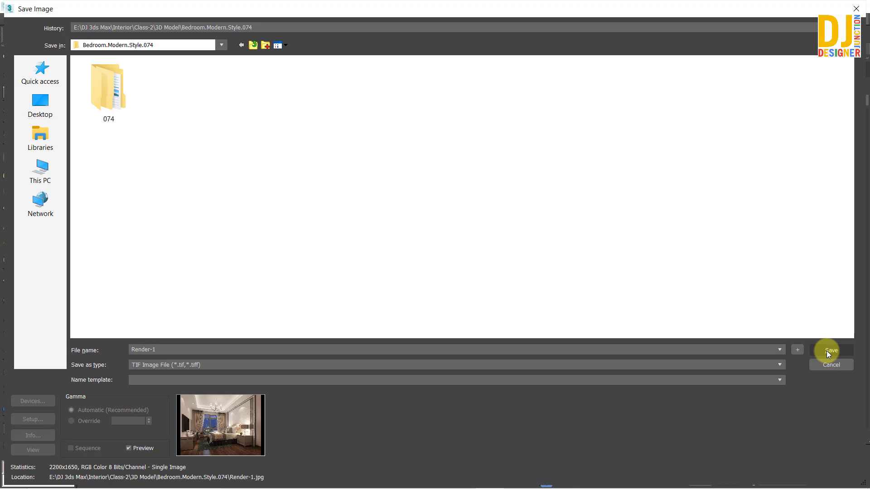
click(186, 348)
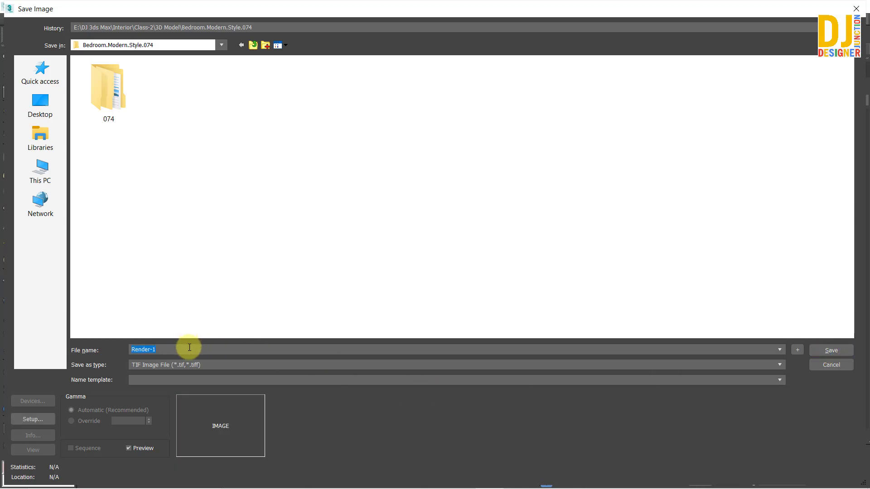
key(BackSpace)
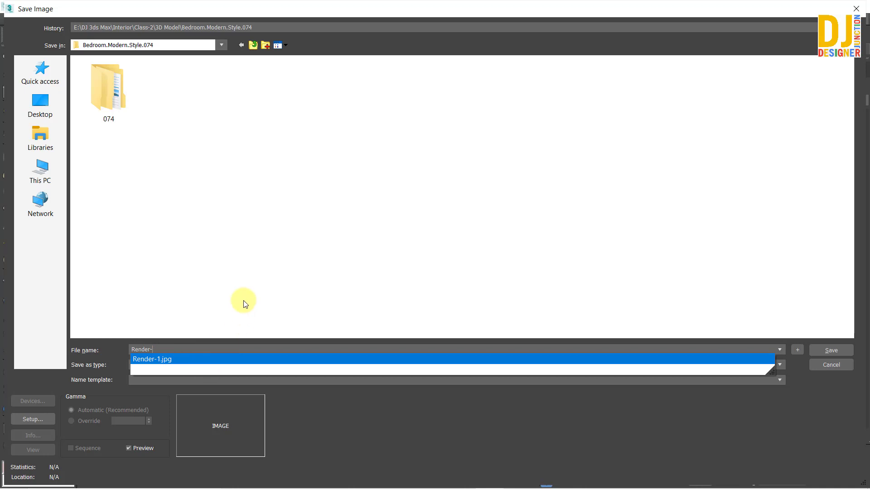
text(2)
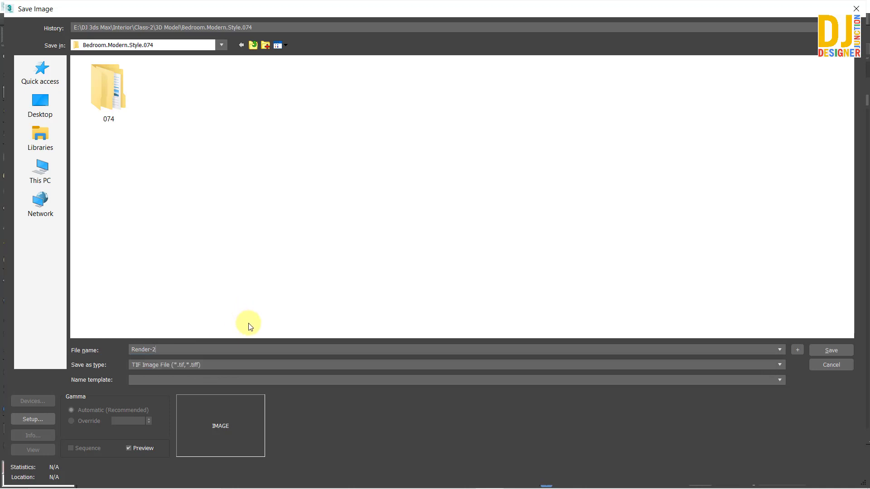
click(818, 349)
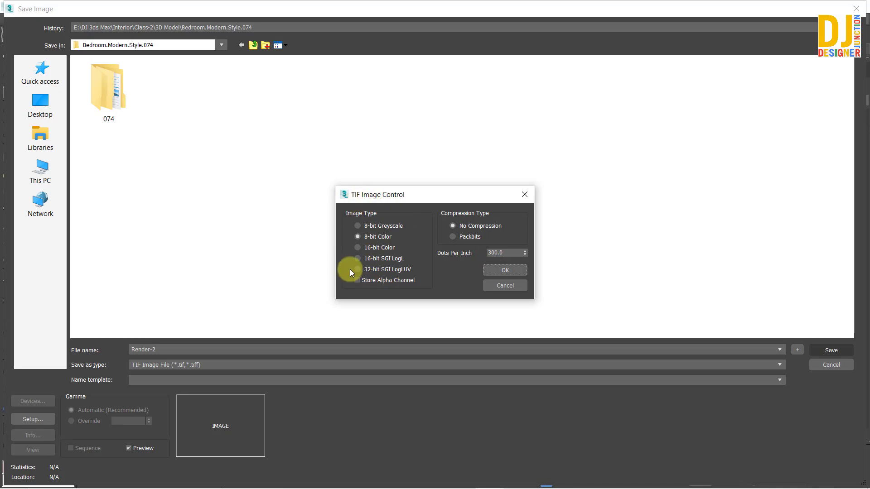
click(365, 249)
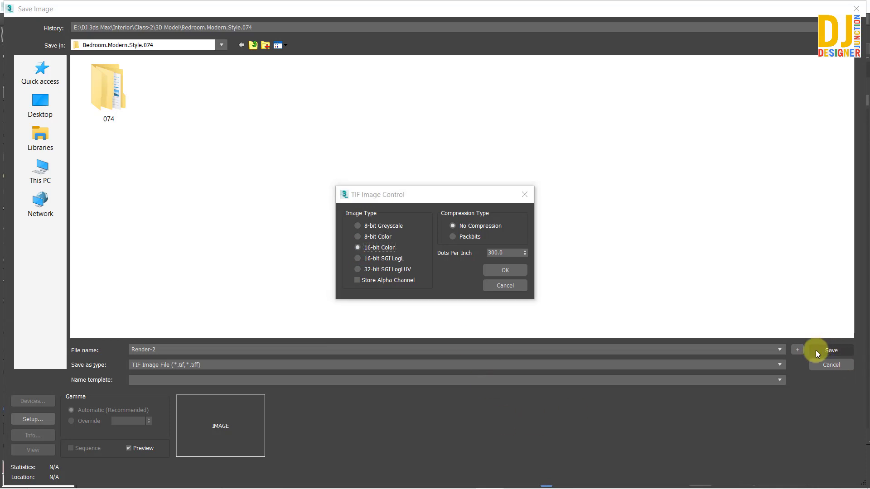
click(502, 269)
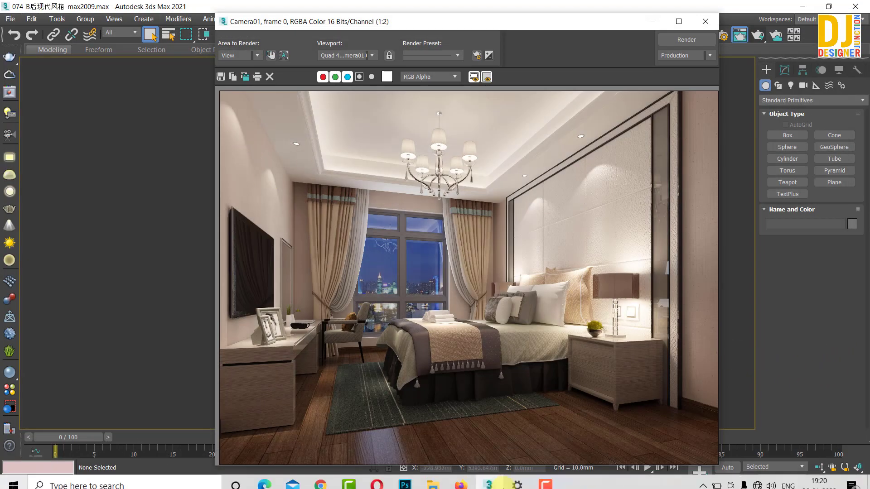
Switch to File Explorer and examine the 074 folder and the saved Render-1 and Render-2 images
click(432, 478)
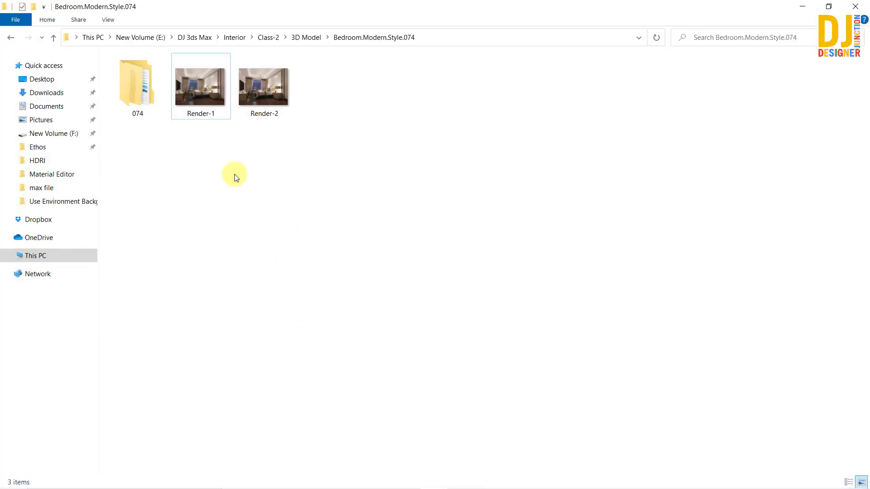
click(120, 75)
click(210, 85)
click(272, 95)
click(349, 177)
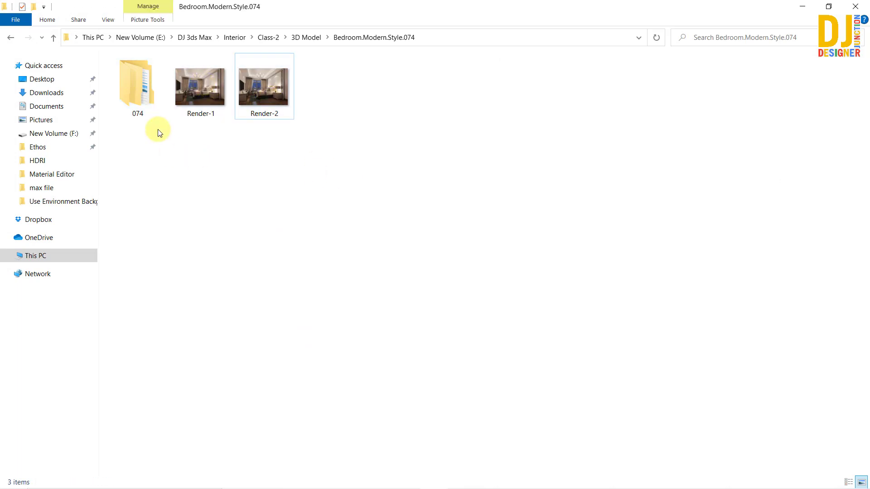
click(213, 90)
drag(205, 143, 228, 117)
drag(281, 79, 281, 80)
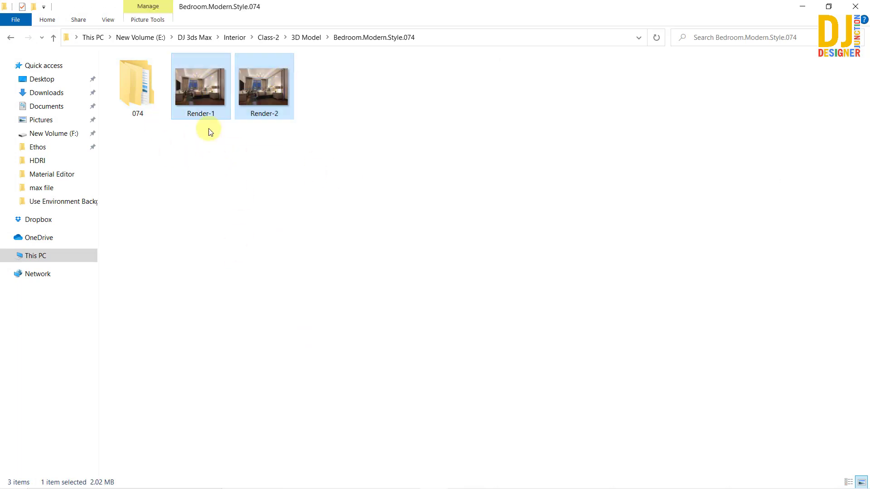
Open the Render-1 JPEG image from File Explorer in Photoshop
click(194, 106)
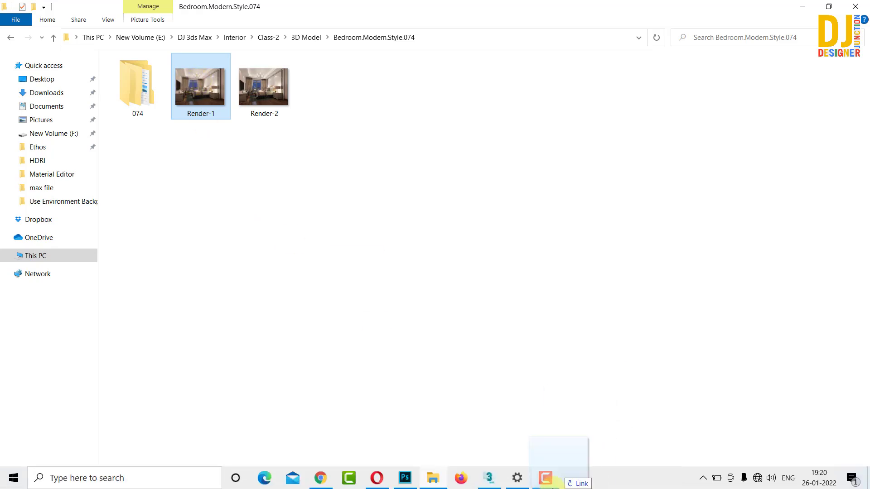
click(579, 482)
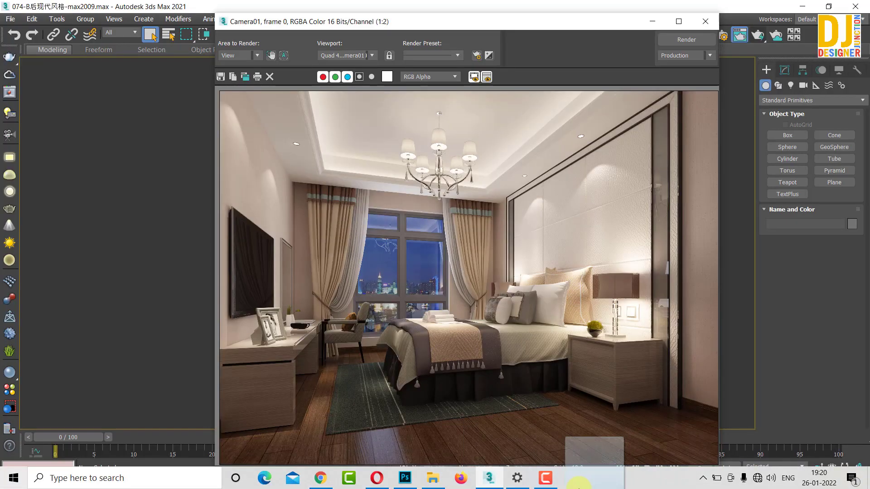
click(405, 478)
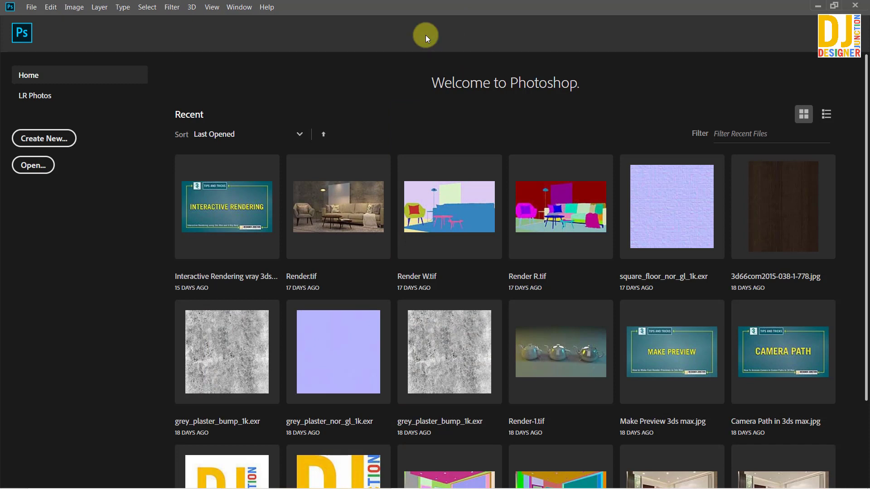
mouse_move(520, 488)
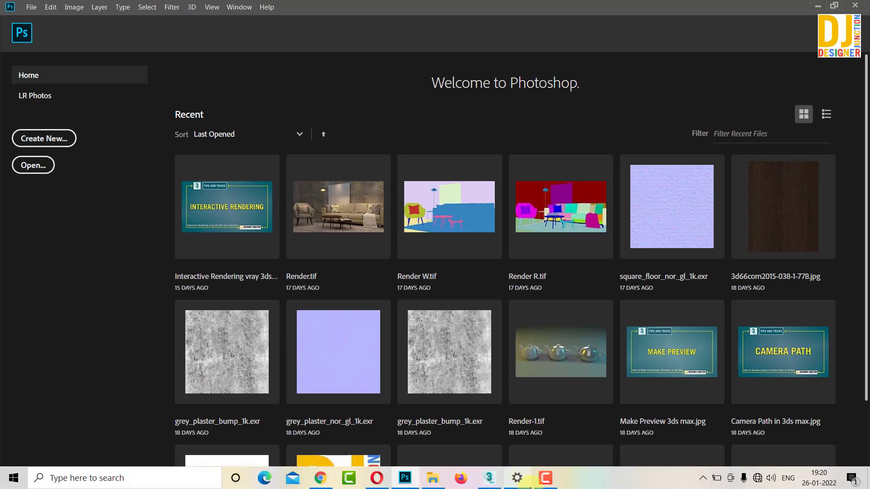
click(545, 478)
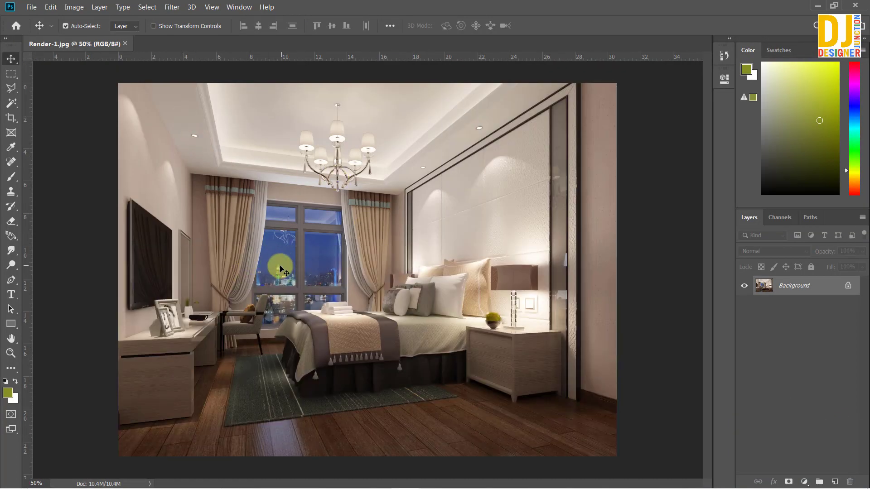
Switch to 3ds Max and back to Photoshop to compare the original render with the opened Render-1.jpg
mouse_move(382, 488)
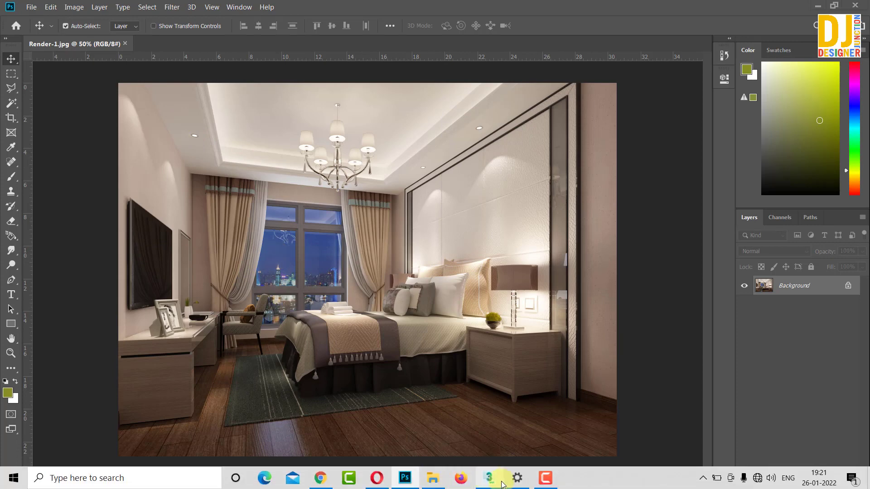
click(490, 479)
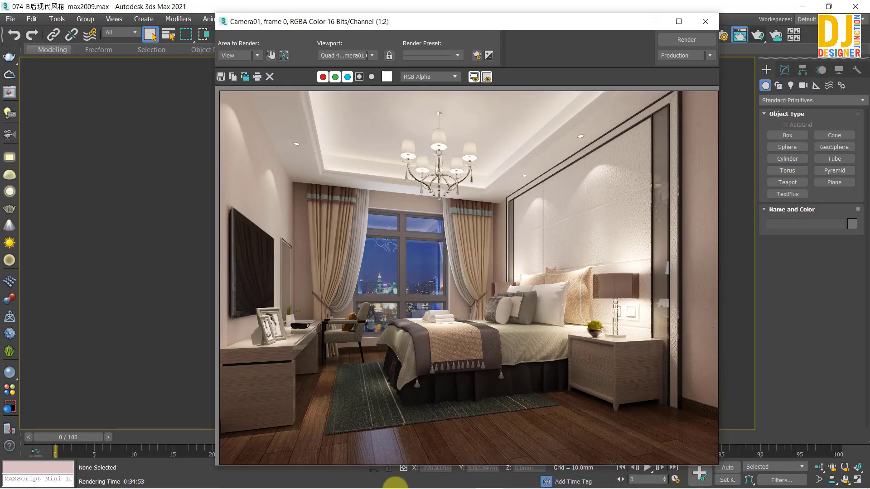
click(407, 479)
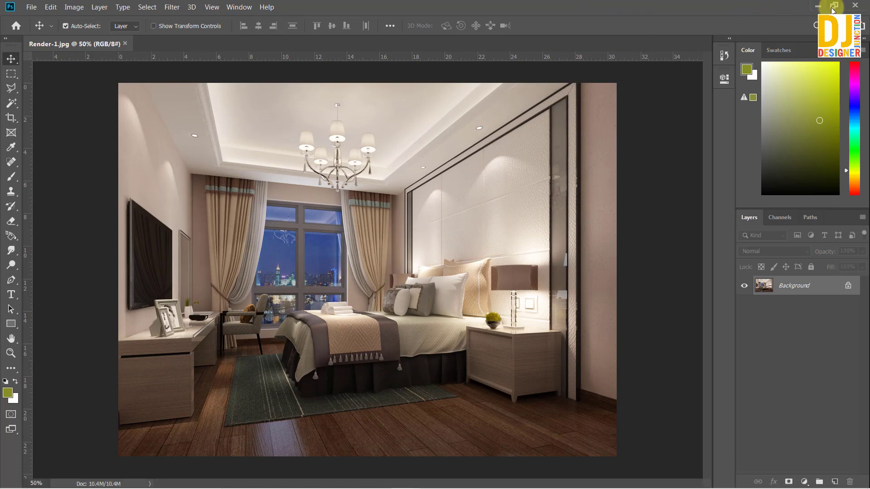
Restore Photoshop to a floating window and place Render-1.jpg beside the 3ds Max render window for comparison
click(829, 7)
drag(492, 27, 577, 177)
drag(362, 22, 150, 12)
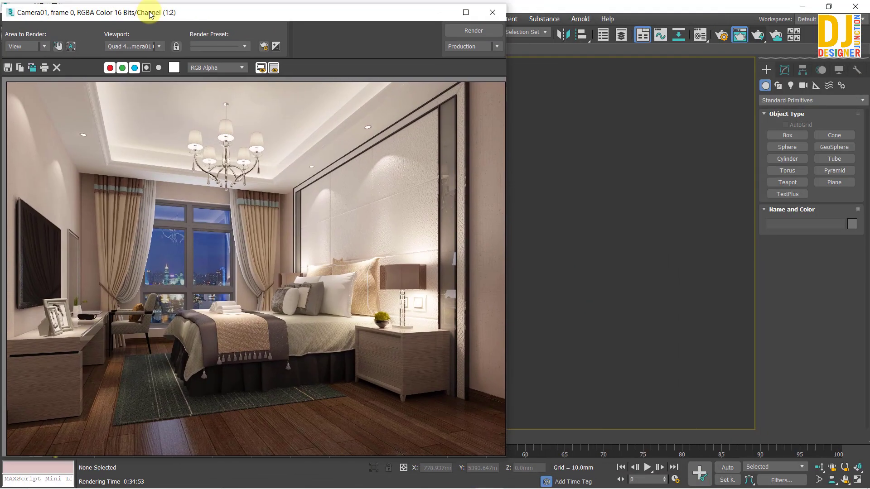
click(407, 479)
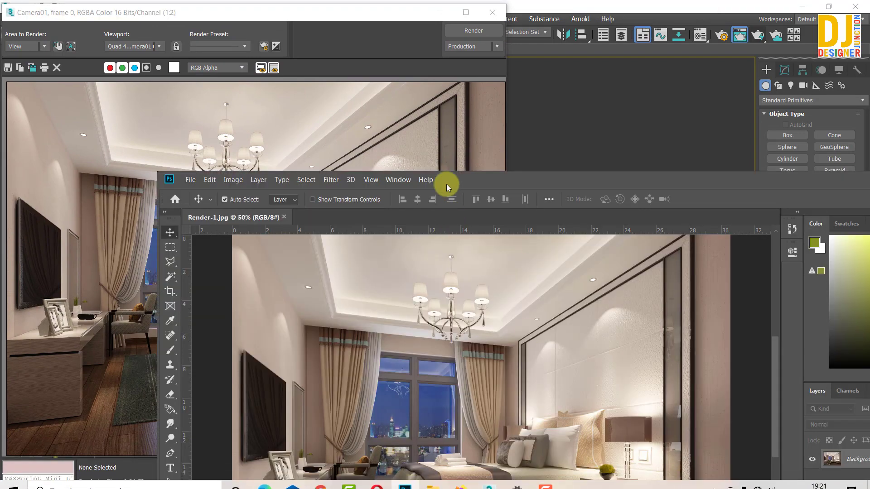
drag(447, 184, 657, 57)
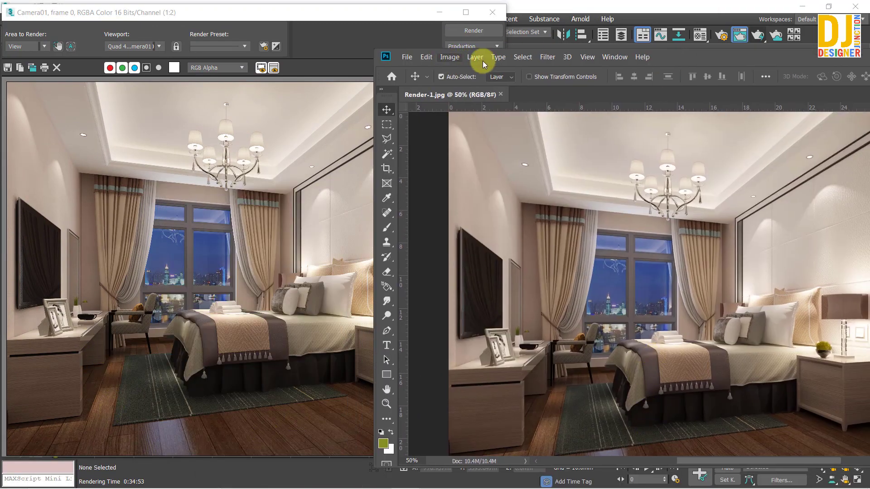
drag(713, 60, 666, 28)
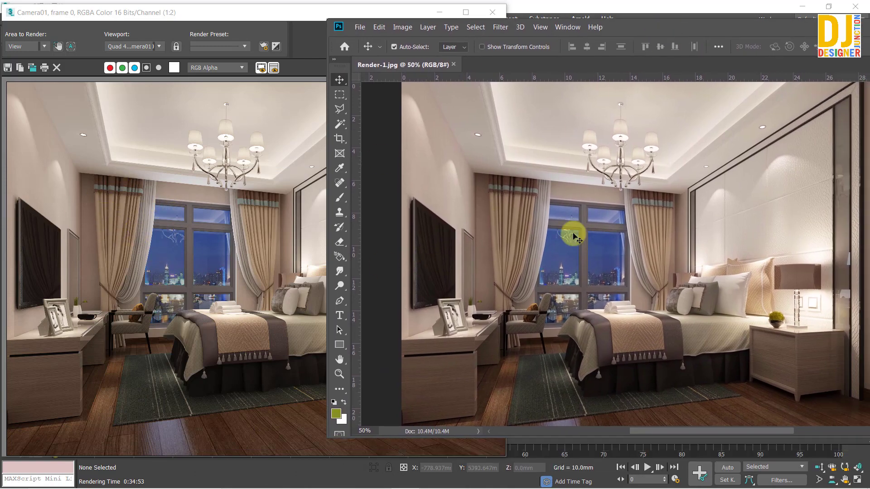
drag(640, 27, 581, 28)
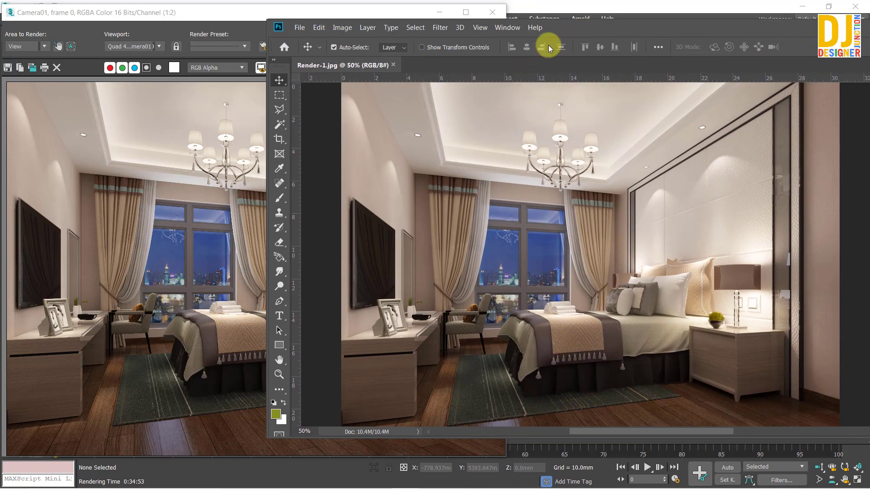
drag(557, 32, 588, 26)
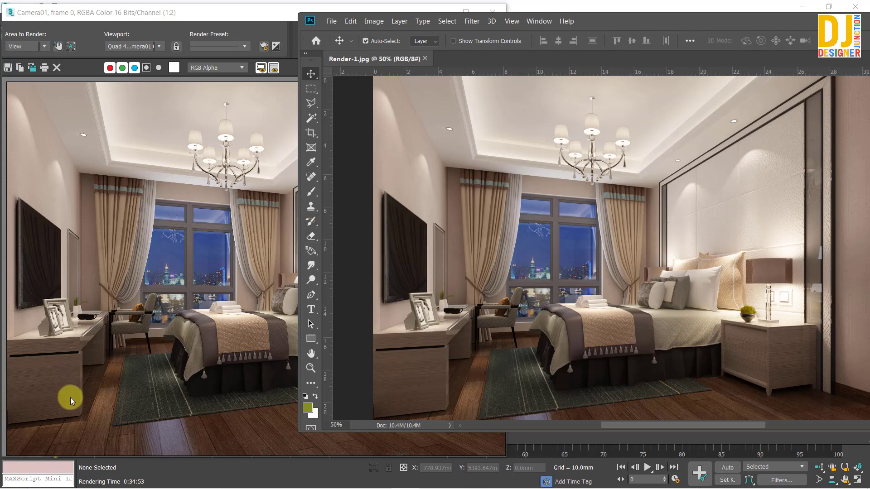
Compare the desk and floor area at close zoom in the 3ds Max render and in Render-1.jpg in Photoshop
click(53, 407)
scroll(30, 399, up, 3)
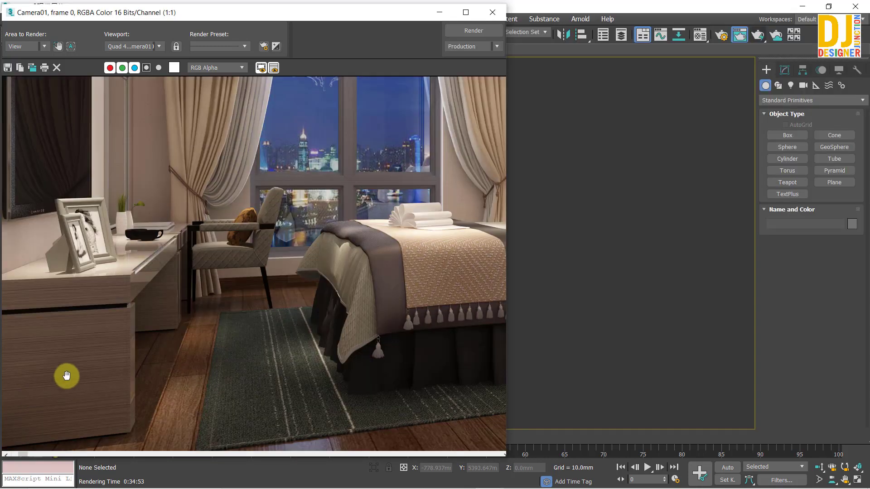
mouse_move(232, 488)
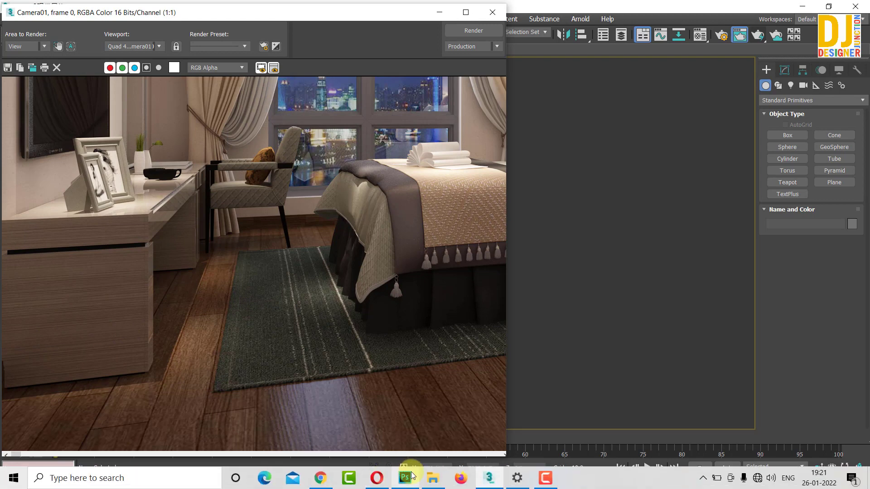
click(399, 485)
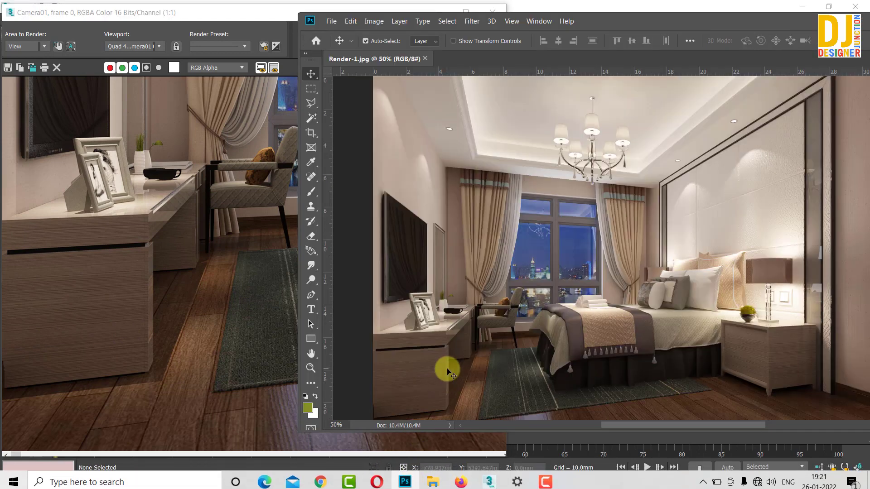
scroll(418, 376, up, 2)
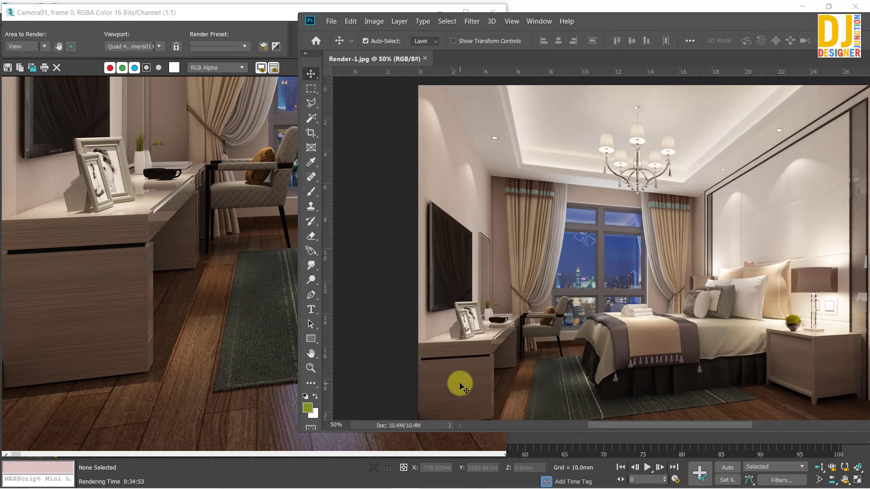
scroll(461, 380, up, 2)
scroll(458, 387, down, 2)
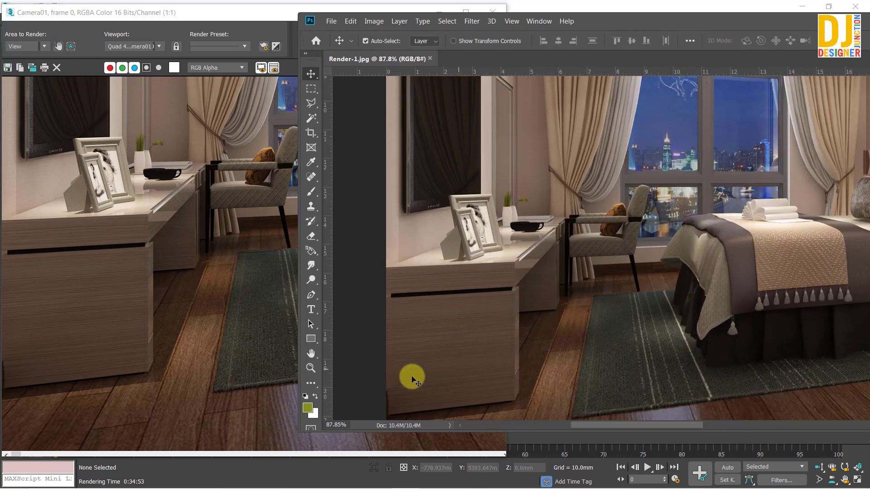
scroll(459, 334, down, 3)
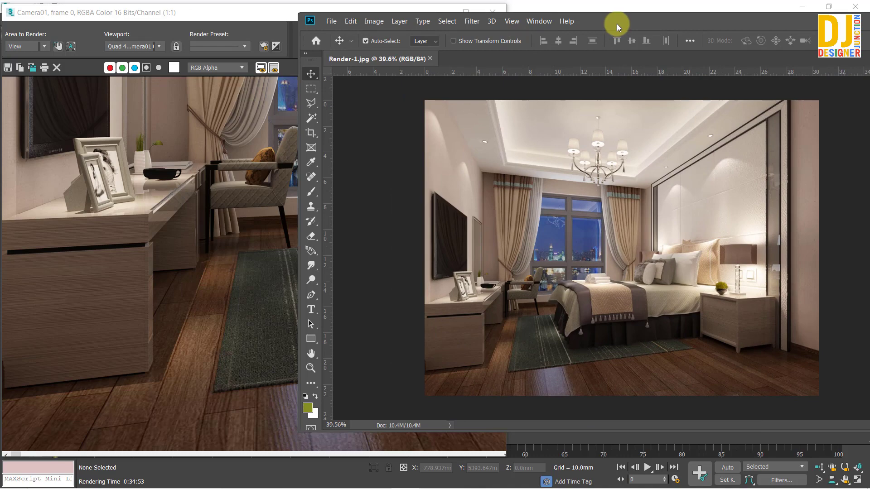
Maximize Photoshop, switch to File Explorer and open the Render-2 TIF image in Photoshop as a separate document
double_click(617, 24)
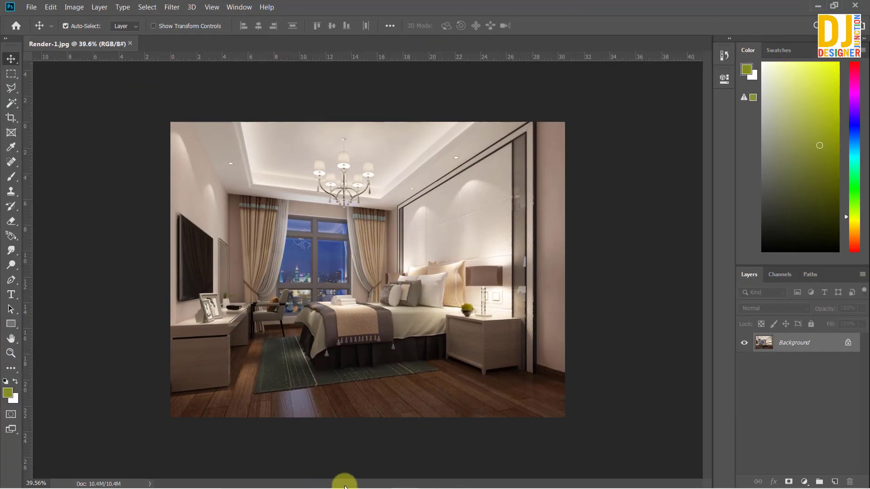
mouse_move(353, 487)
click(435, 480)
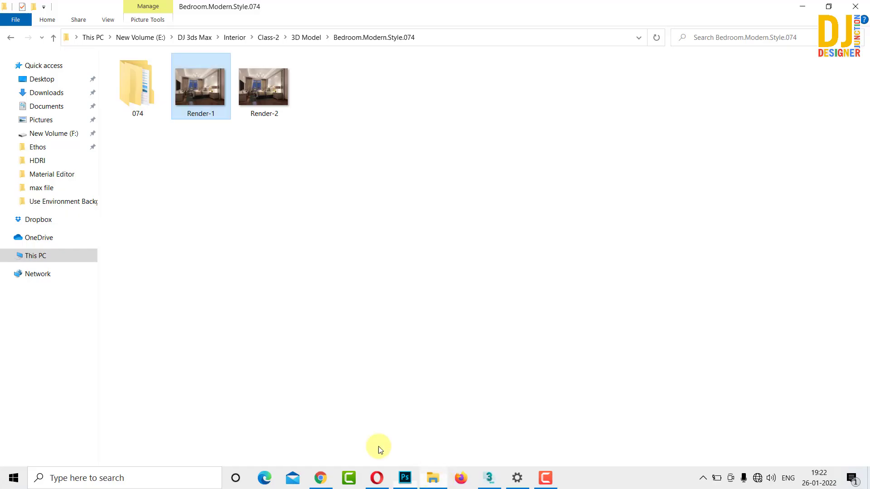
click(140, 86)
click(256, 103)
drag(255, 103, 583, 21)
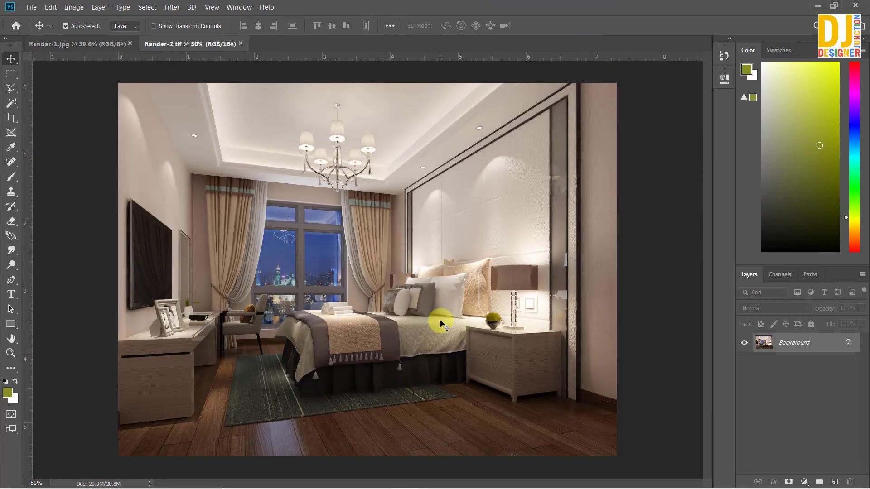
scroll(427, 313, down, 2)
scroll(426, 314, up, 2)
Restore Photoshop to a floating window and place Render-2.tif beside the 3ds Max render window
click(834, 6)
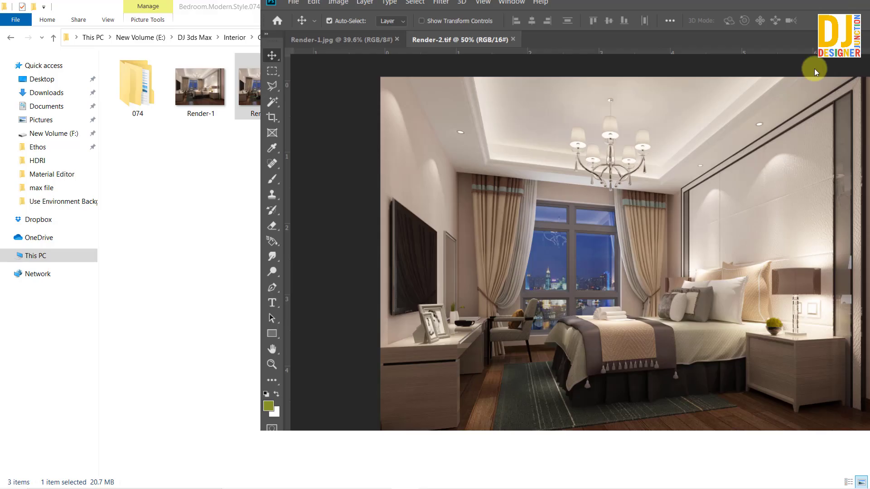
mouse_move(441, 485)
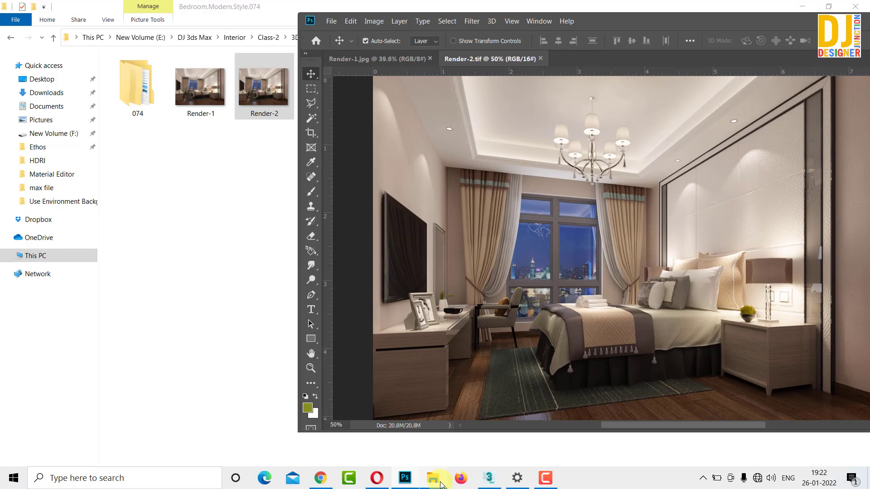
click(489, 478)
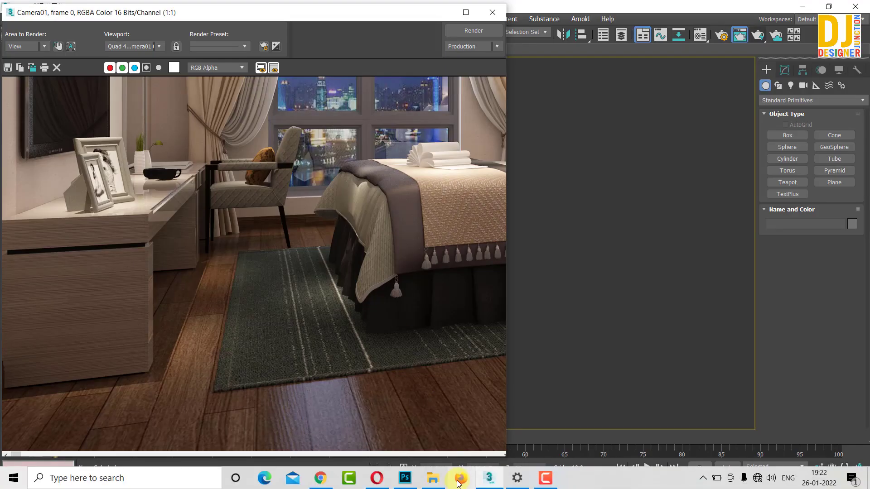
click(406, 479)
drag(602, 20, 649, 27)
Examine the desk, rug and wooden floor of Render-2.tif at close zoom against the 3ds Max render
scroll(497, 356, up, 5)
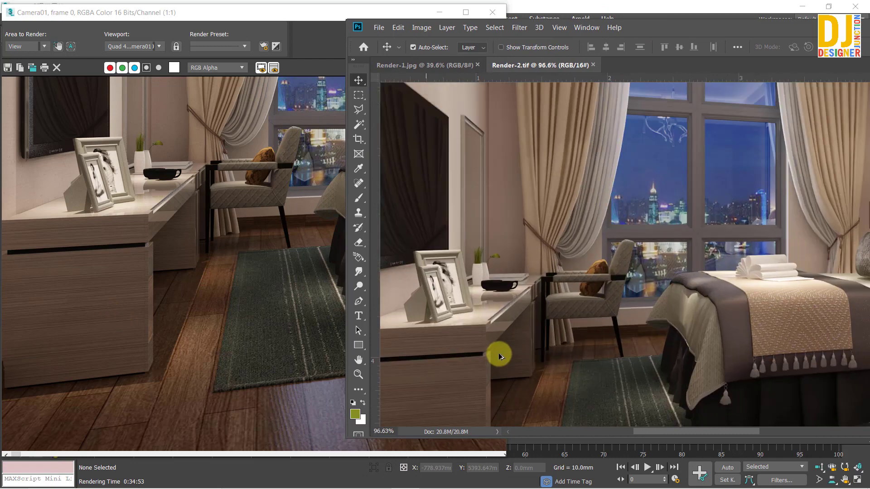
drag(424, 341, 511, 271)
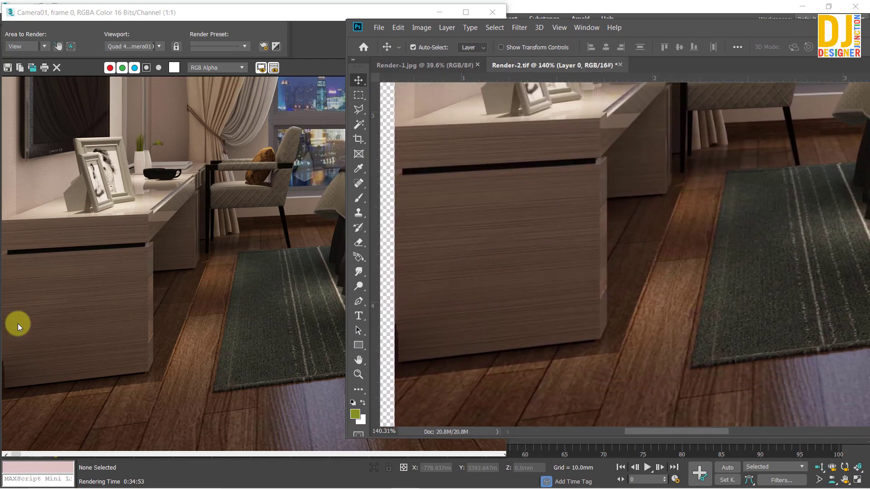
drag(468, 249, 480, 282)
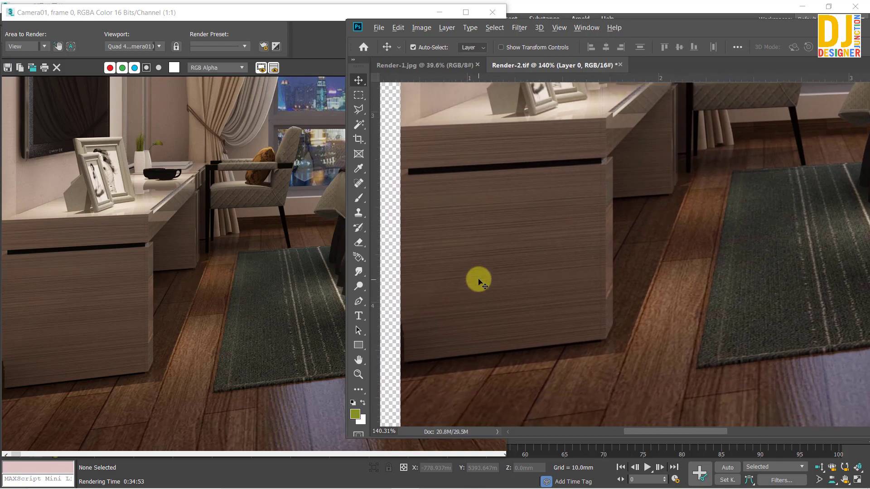
scroll(481, 283, down, 5)
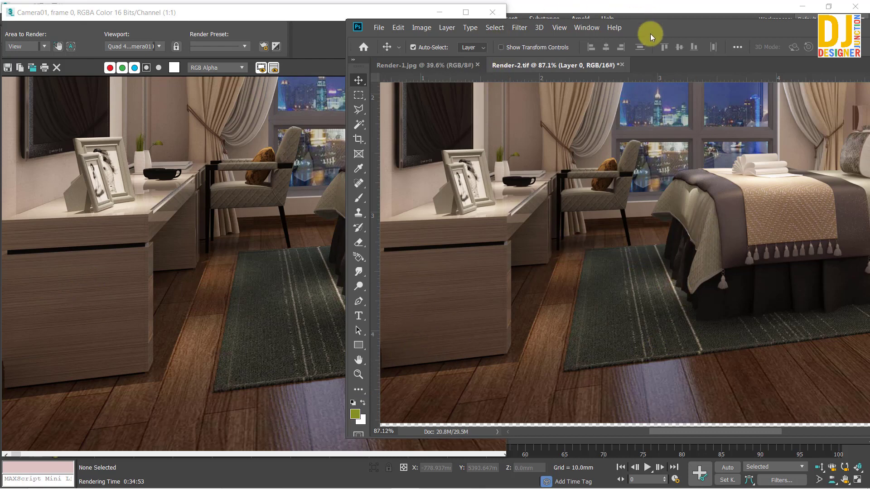
Switch to 3ds Max and examine the bed and bedside table in the original render at 1:1
drag(650, 34, 664, 32)
click(213, 229)
scroll(378, 230, down, 1)
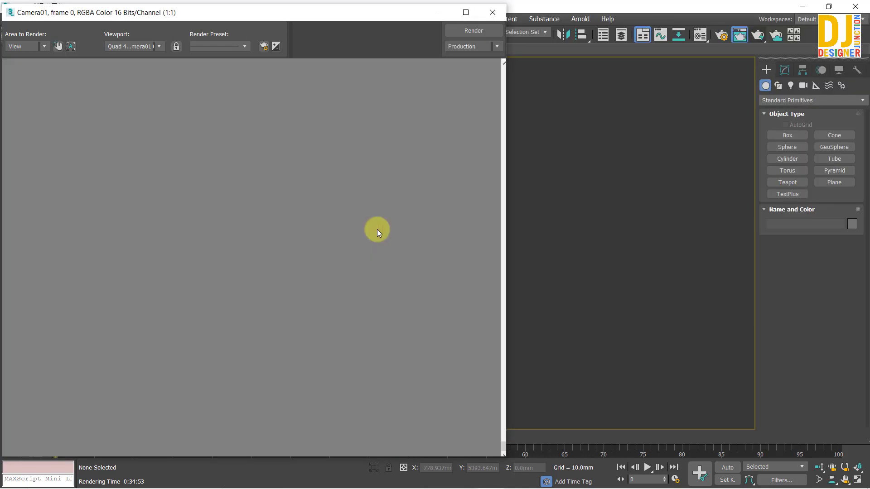
scroll(345, 346, up, 2)
scroll(245, 363, down, 1)
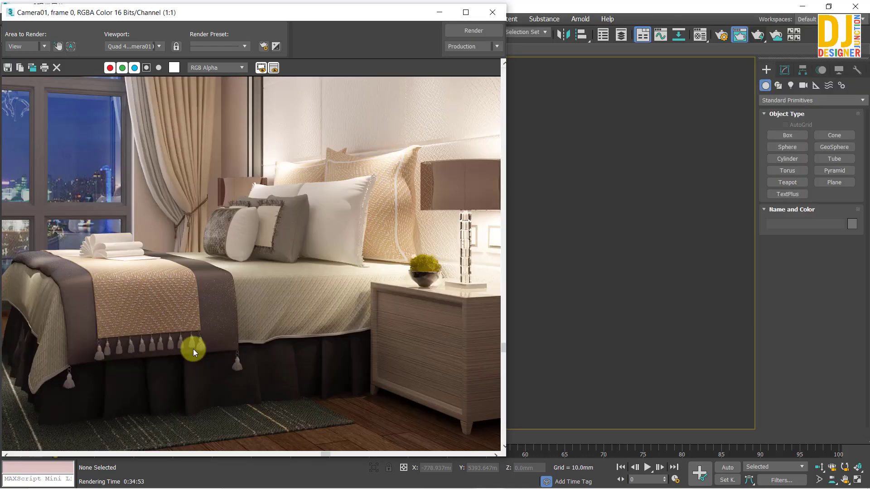
Switch to Photoshop and examine the bed, bed runner and bedside table of Render-2.tif against the original render
click(405, 478)
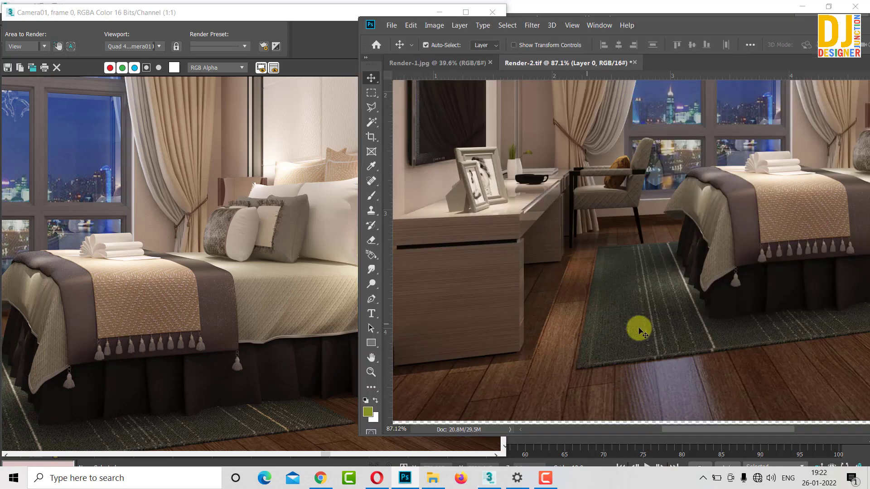
scroll(798, 220, up, 1)
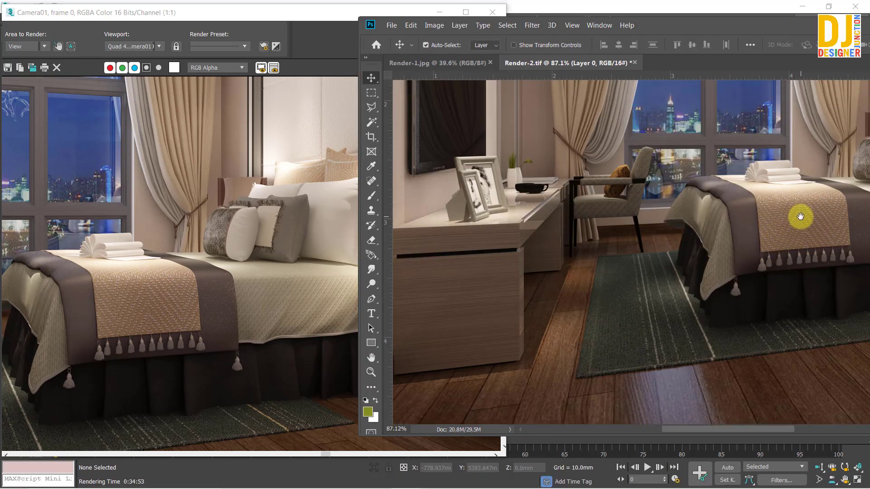
scroll(854, 210, up, 2)
scroll(844, 216, up, 2)
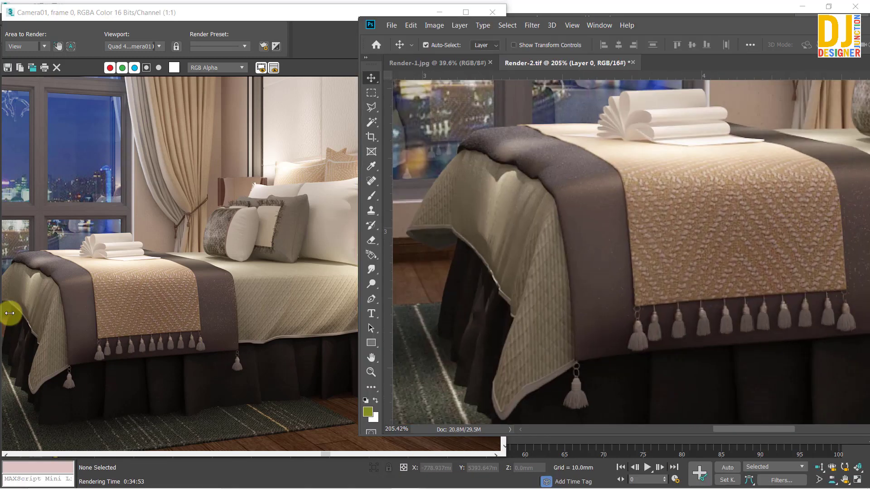
scroll(740, 232, down, 2)
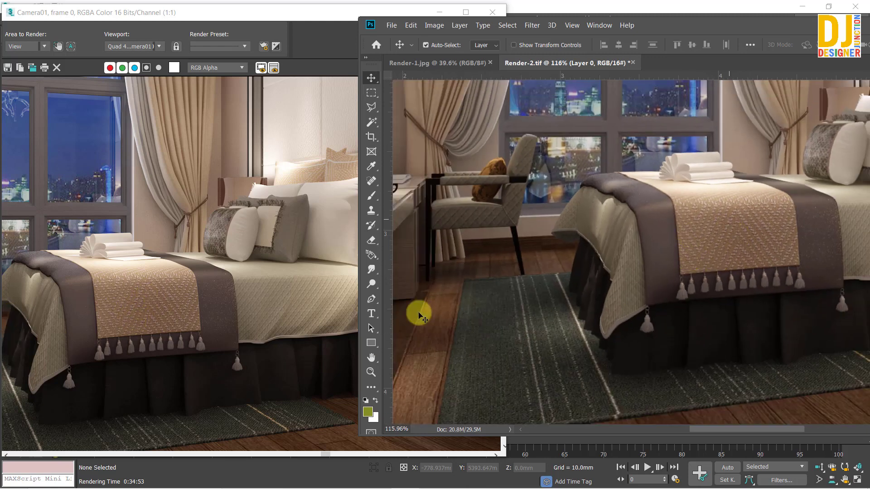
scroll(702, 274, down, 2)
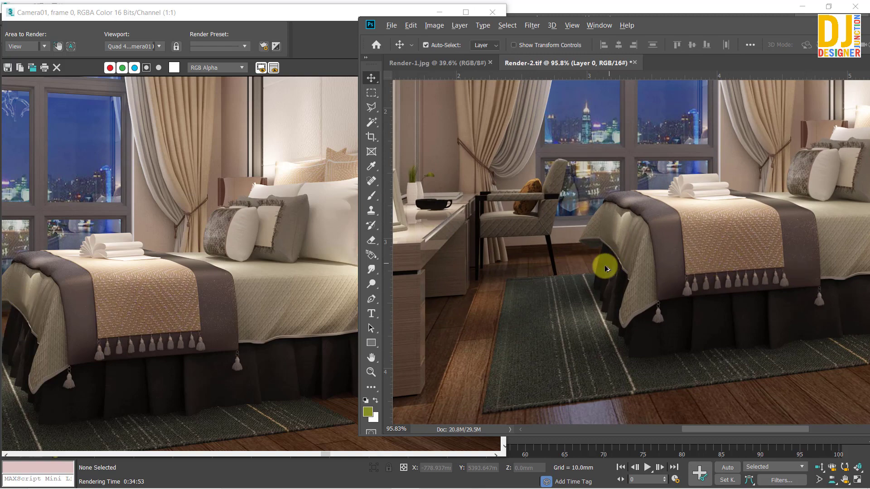
scroll(607, 269, down, 1)
scroll(714, 266, down, 1)
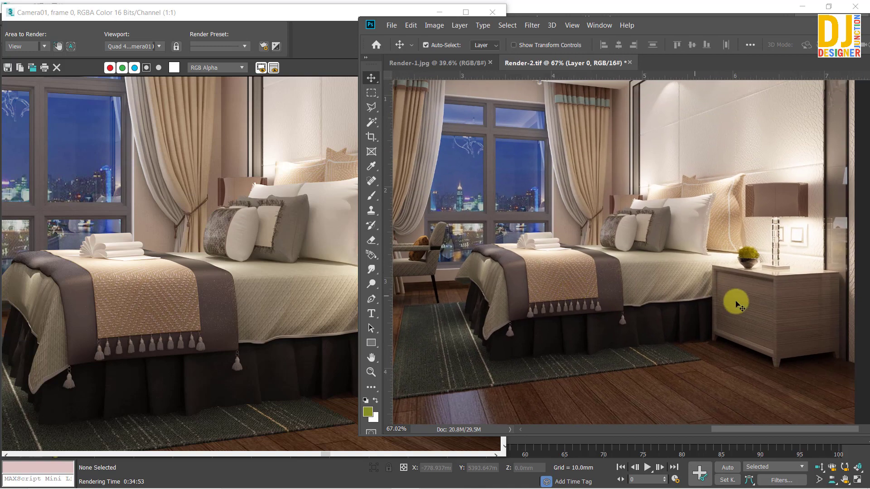
scroll(760, 297, up, 1)
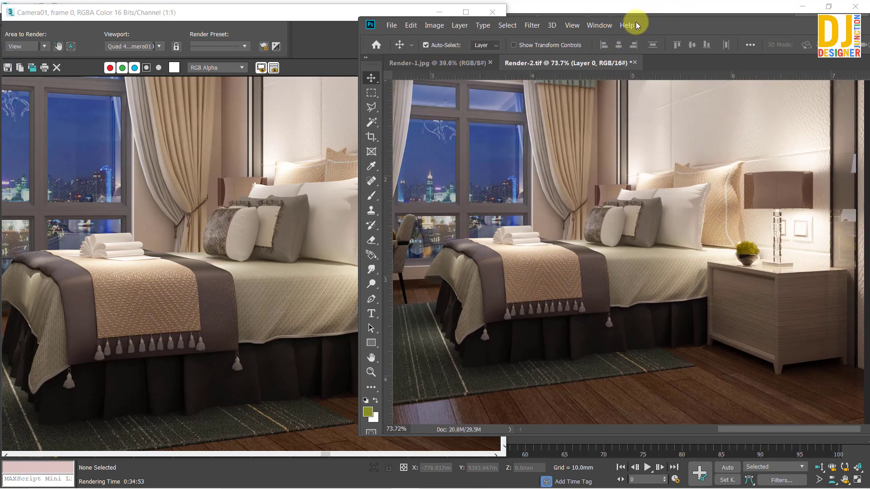
Maximize Photoshop, fit Render-2.tif to the screen and close it without saving the changes
drag(787, 30, 544, 66)
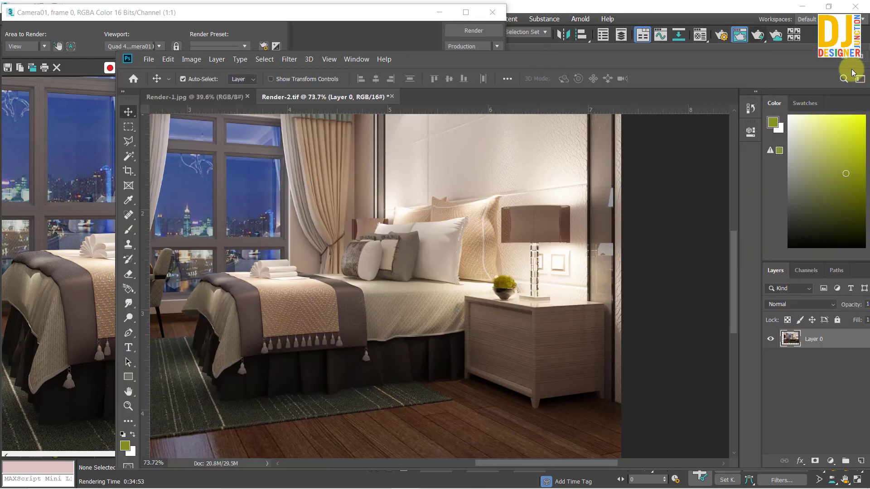
click(856, 57)
scroll(412, 254, down, 7)
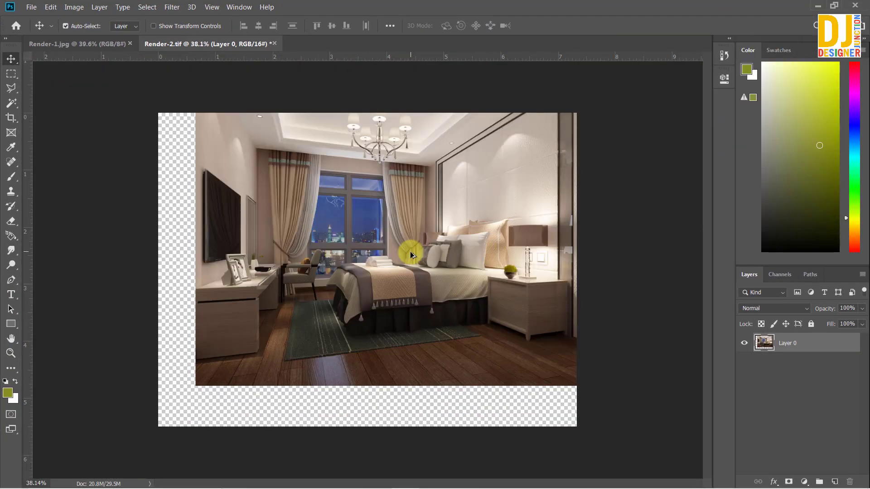
key(ctrl+0)
click(276, 43)
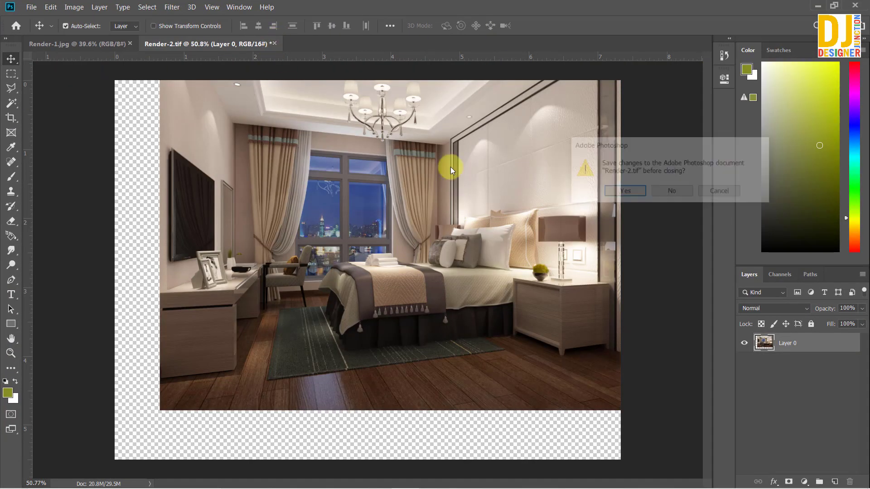
click(672, 192)
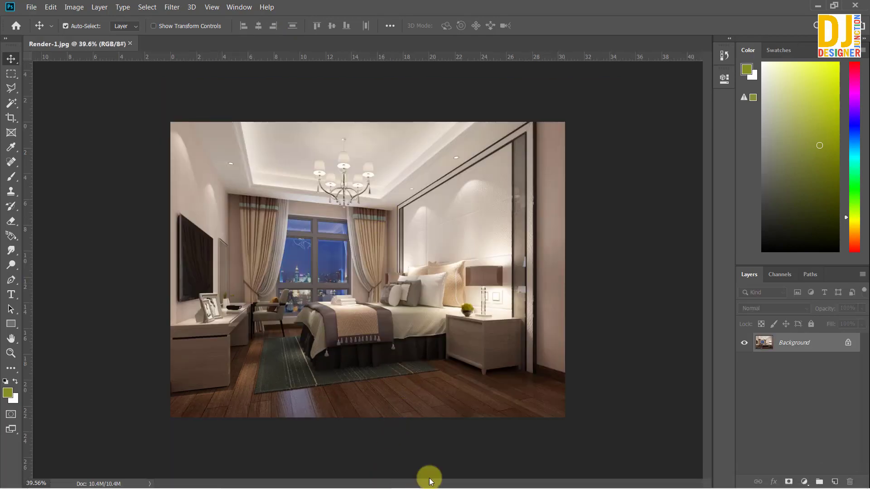
click(433, 478)
drag(263, 89, 420, 261)
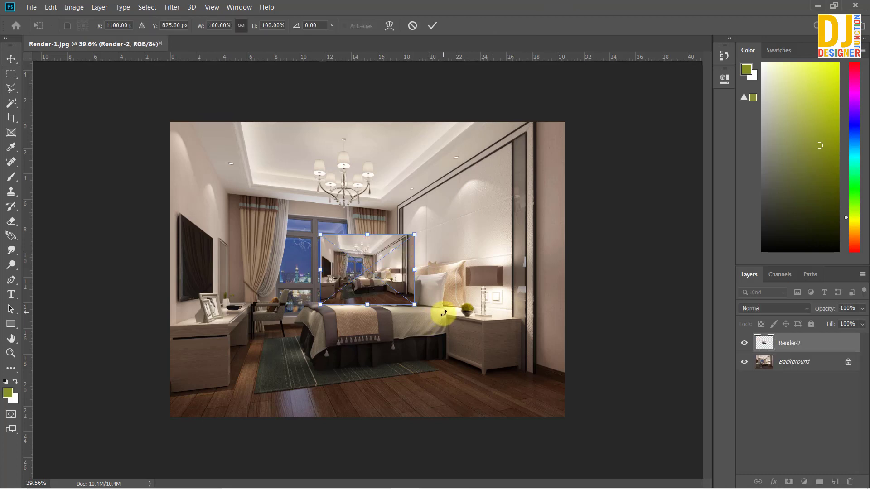
key(Return)
key(Delete)
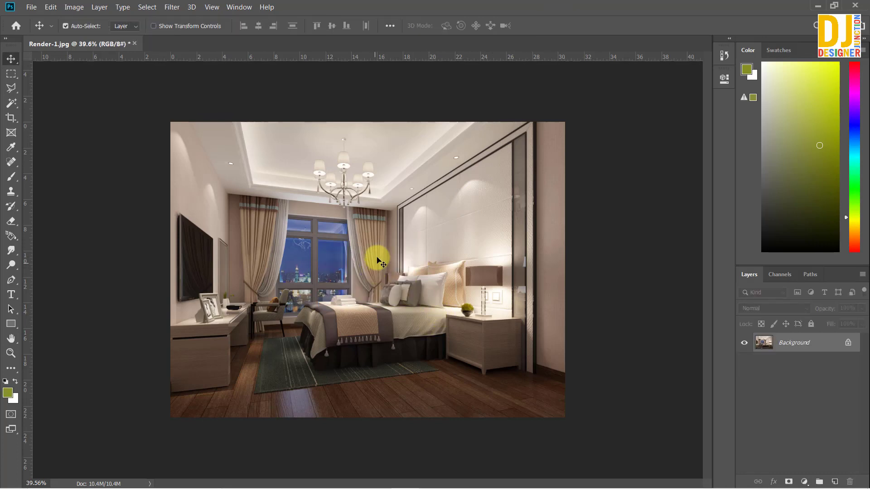
Open Render-2.tif from the Bedroom.Modern.Style.074 folder as a separate document and inspect its pixel dimensions and resolution in Image Size
click(405, 478)
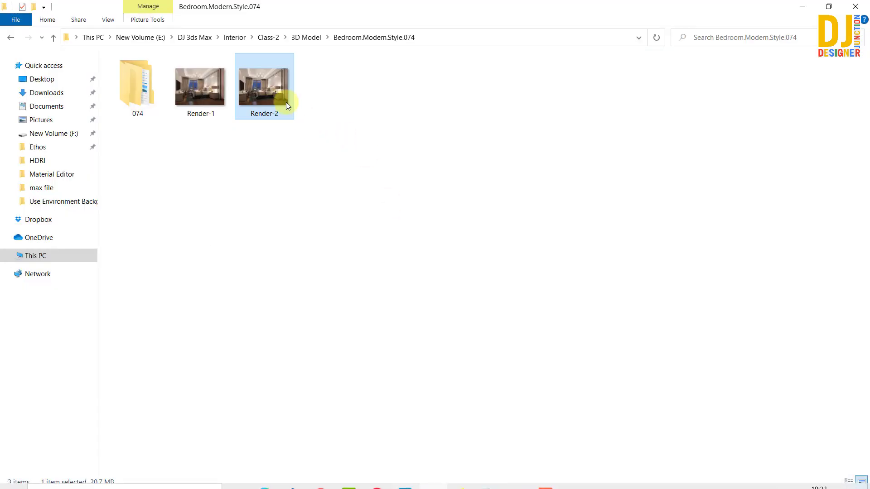
drag(286, 102, 571, 23)
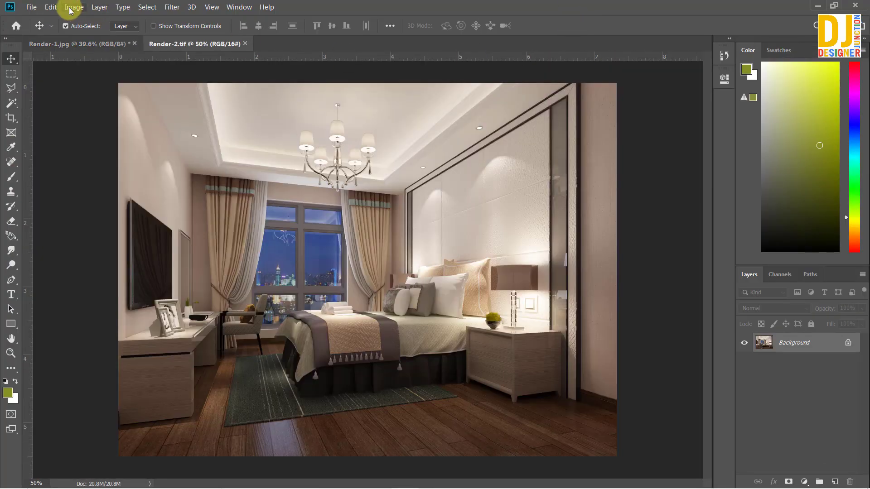
click(73, 7)
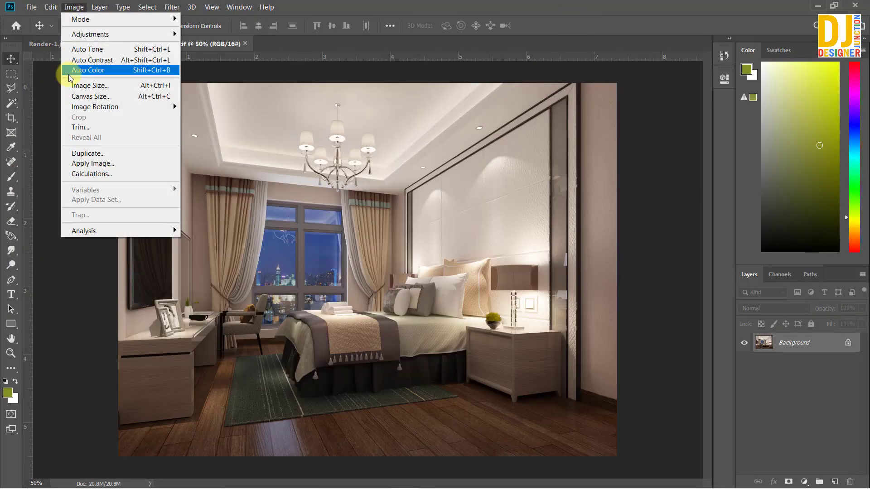
click(75, 86)
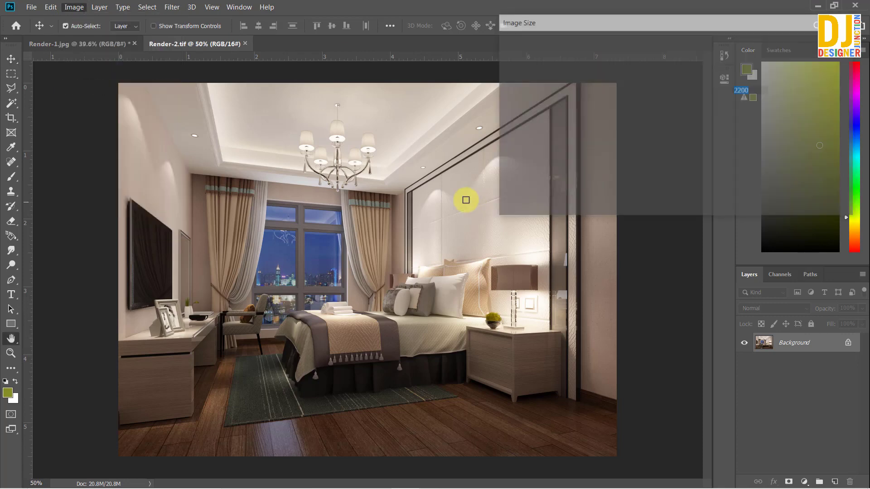
drag(645, 26, 482, 25)
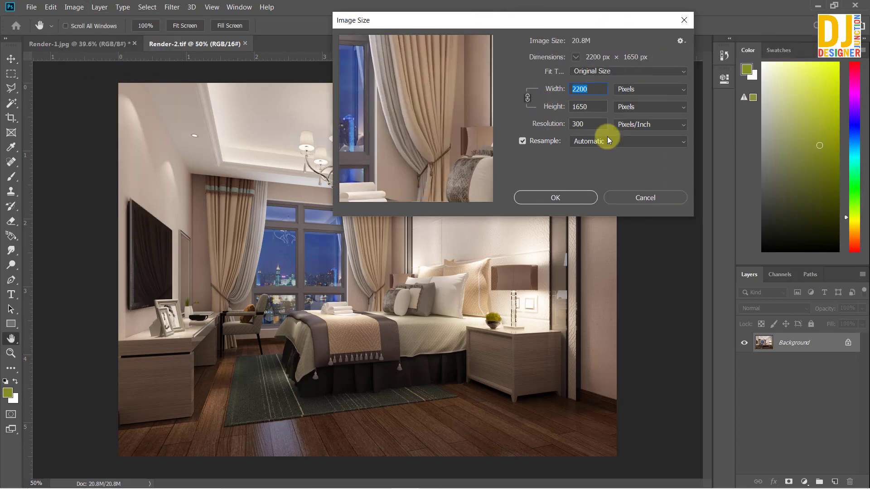
double_click(577, 125)
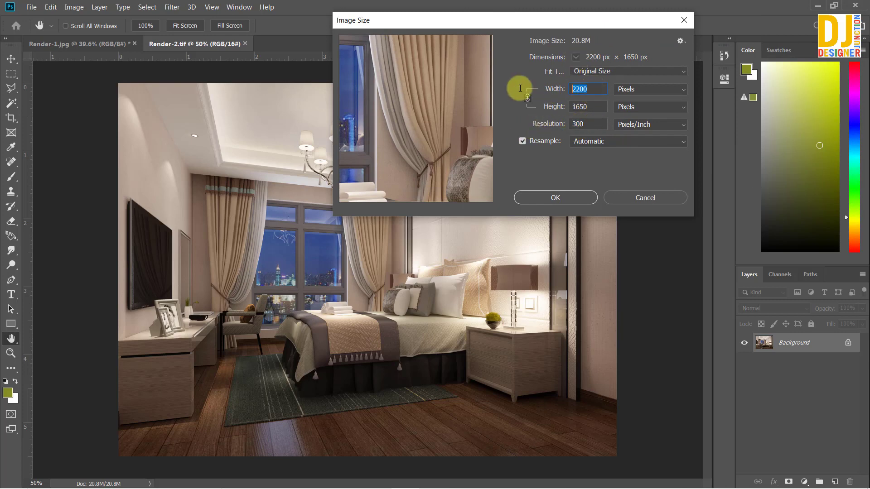
double_click(580, 107)
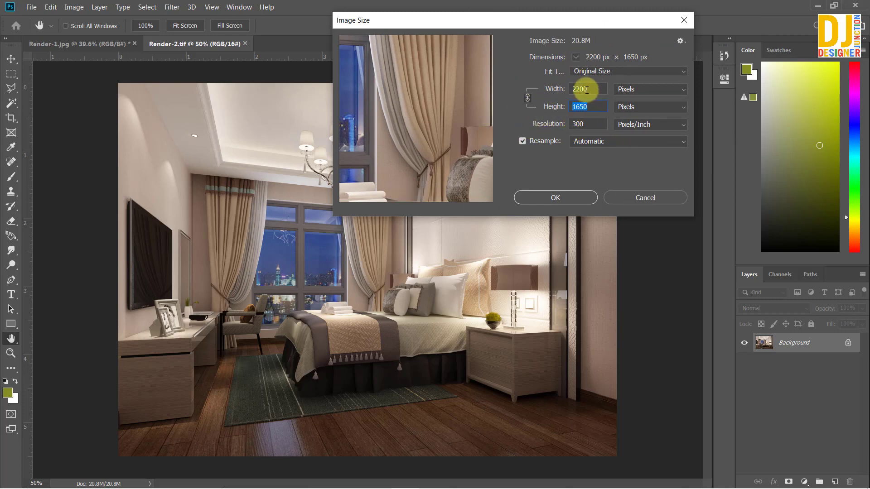
click(594, 125)
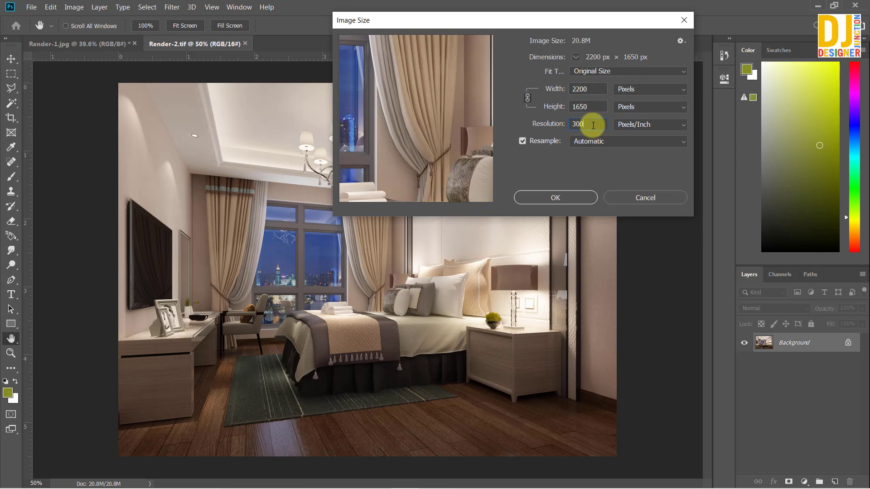
double_click(583, 122)
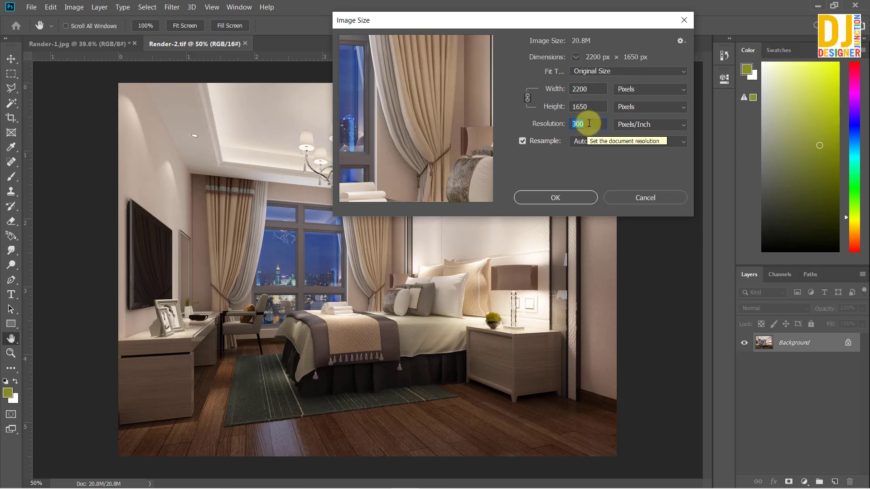
click(685, 20)
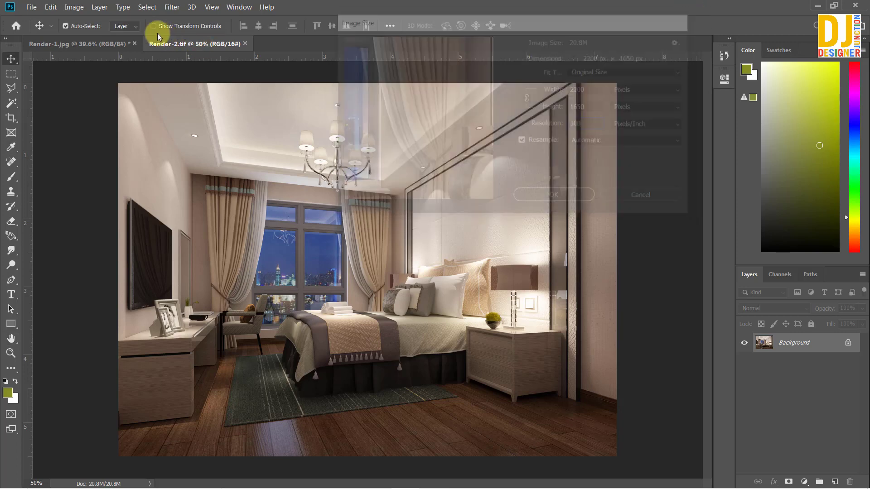
Inspect the resolution of Render-1.jpg in Image Size and close the dialog without changing anything
click(56, 43)
click(74, 7)
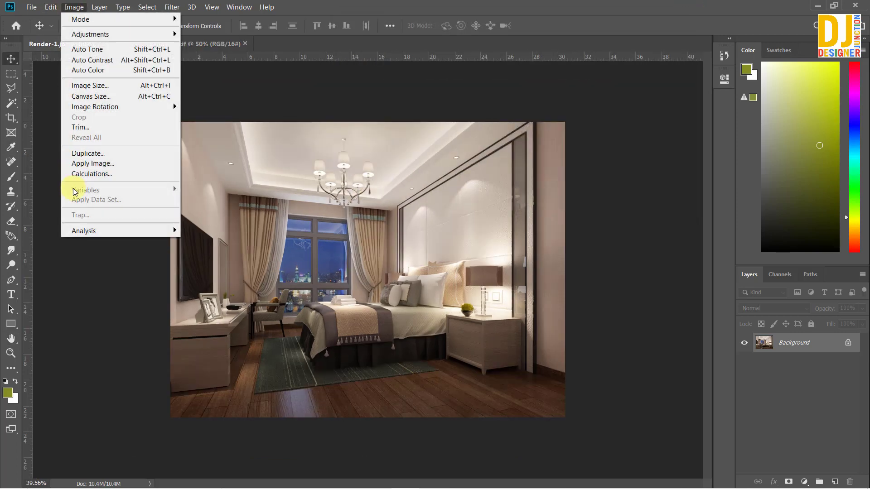
click(80, 87)
click(581, 125)
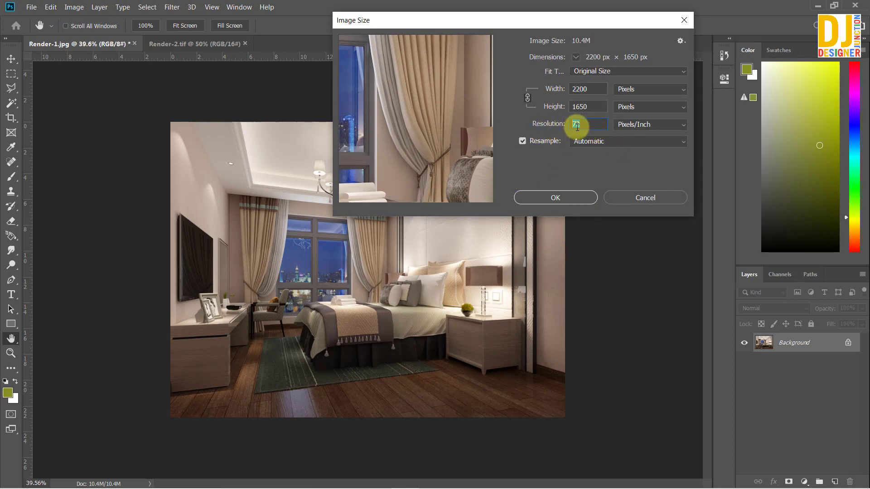
click(684, 20)
Compare Render-2.tif with Render-1.jpg by alternating between the two open documents
click(194, 44)
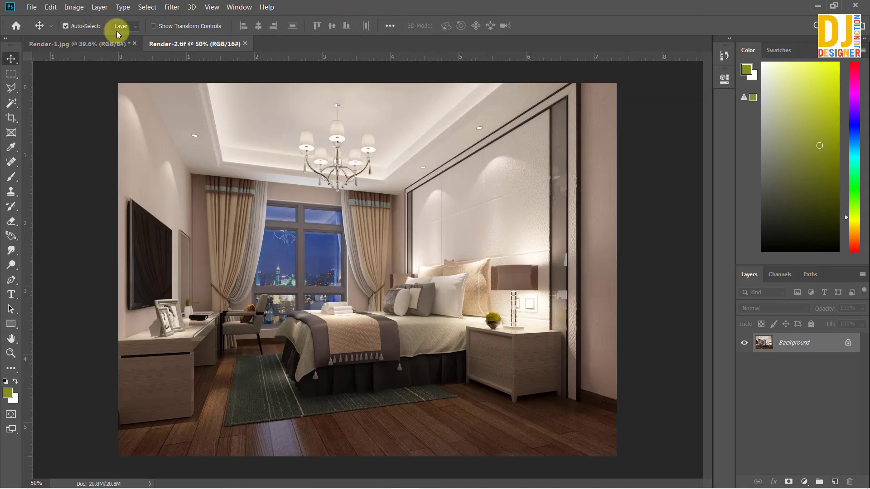
click(72, 44)
click(152, 44)
click(64, 42)
click(175, 45)
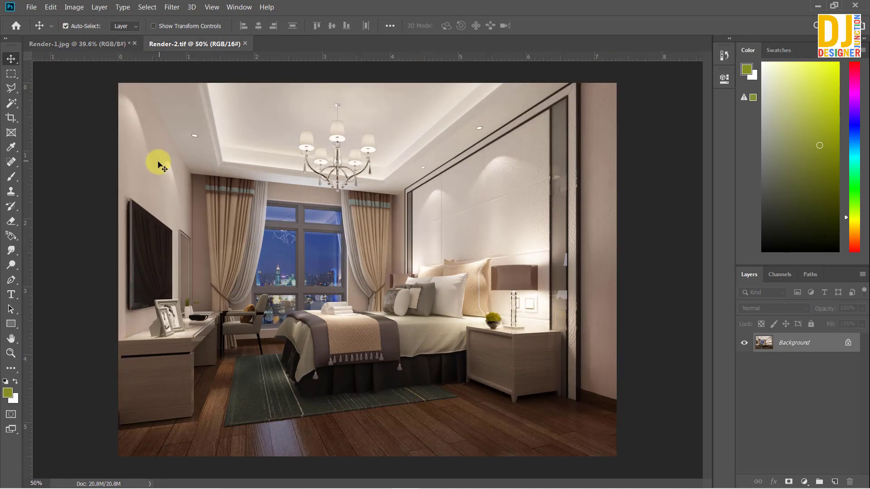
click(31, 7)
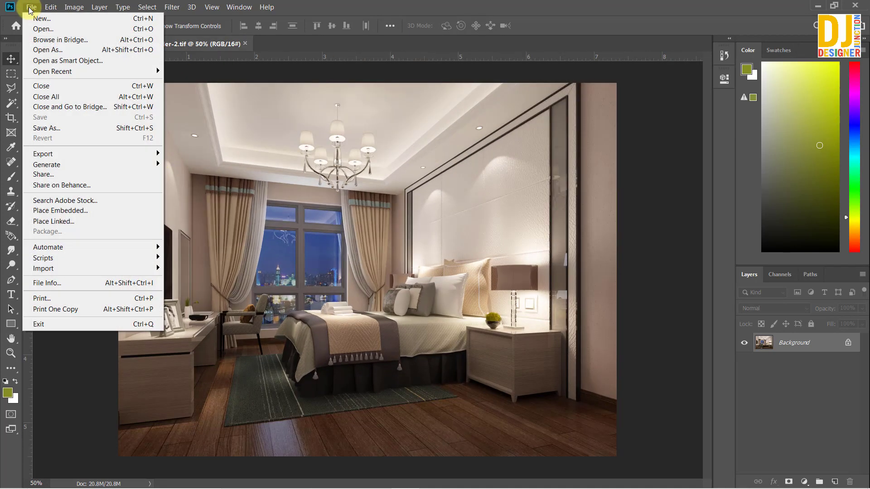
click(358, 221)
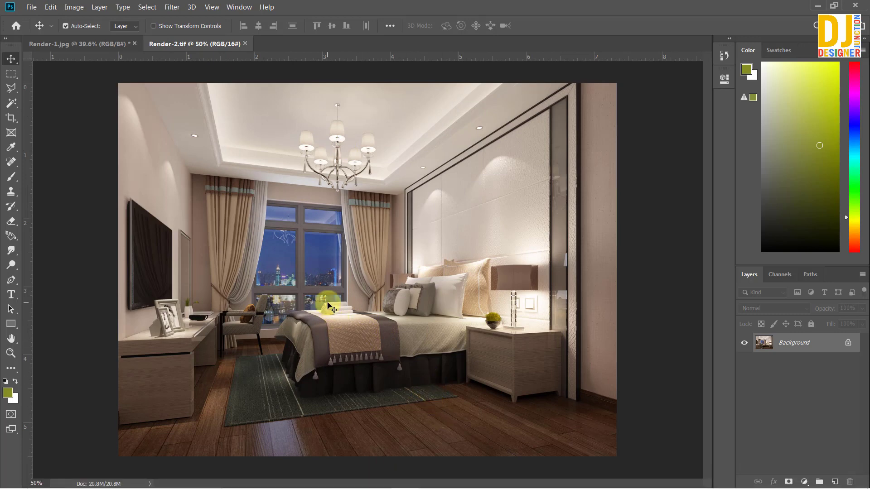
click(72, 7)
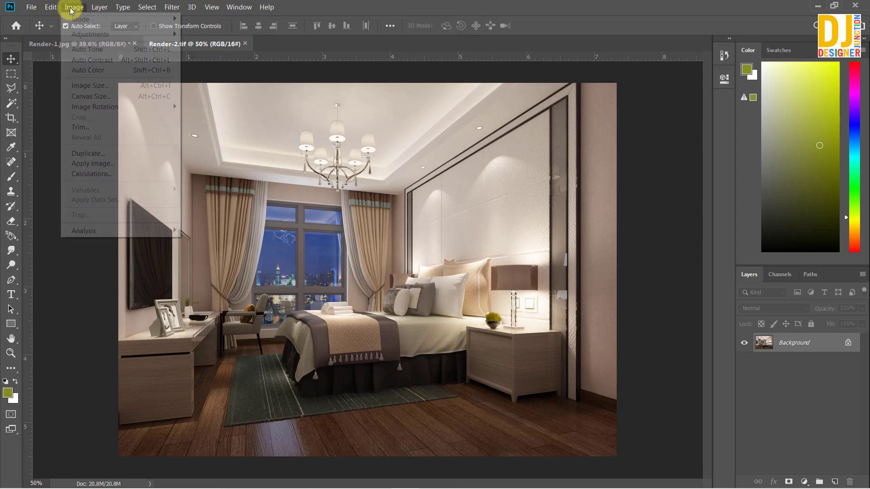
click(415, 357)
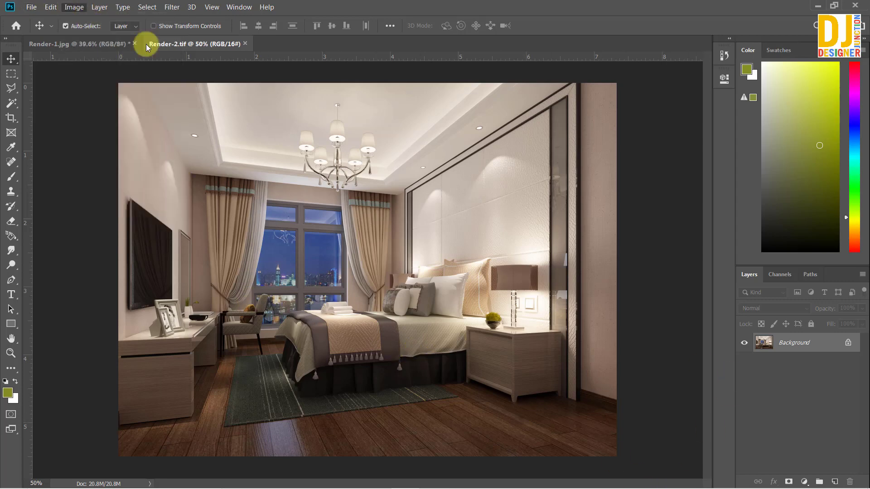
Duplicate the background layer of Render-2.tif and apply Brightness/Contrast to the copy with brightness -3 and contrast 12
key(ctrl+j)
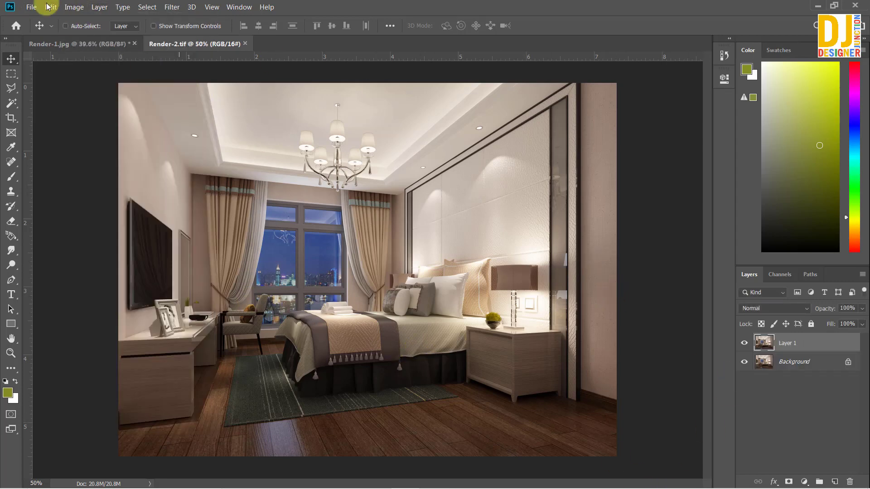
click(74, 7)
mouse_move(113, 34)
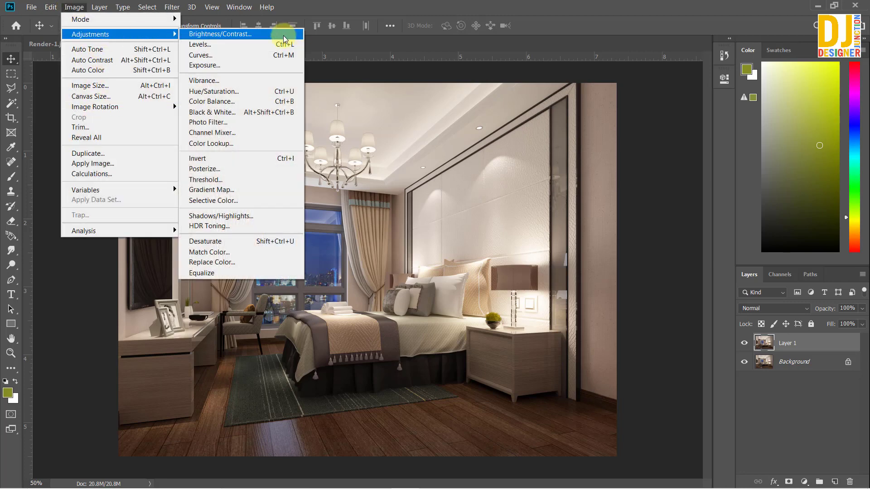
click(239, 36)
drag(676, 68, 679, 106)
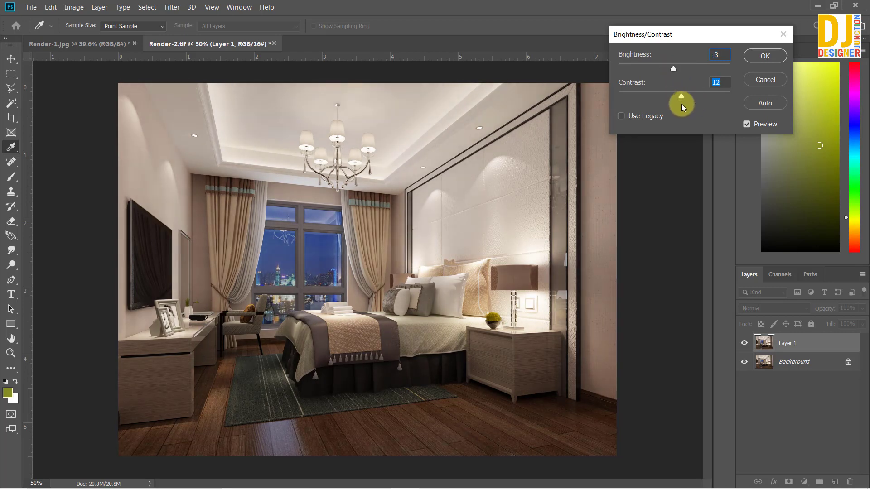
click(765, 56)
key(v)
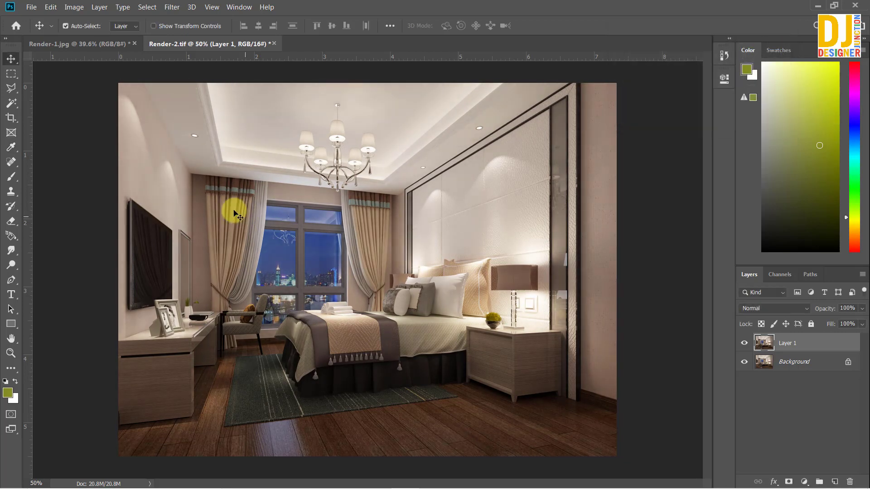
Save the adjusted Render-2.tif as a JPEG named Render-2B in the same folder, at Maximum quality 12 with the Progressive format
click(31, 6)
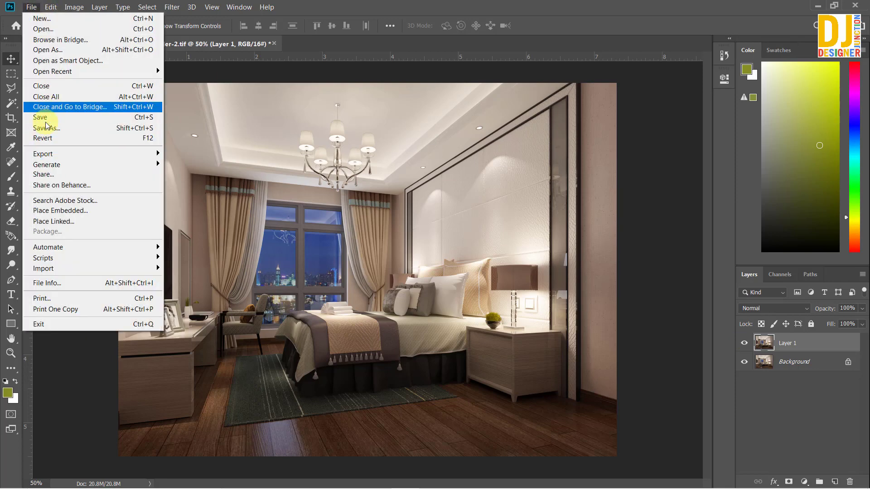
click(49, 129)
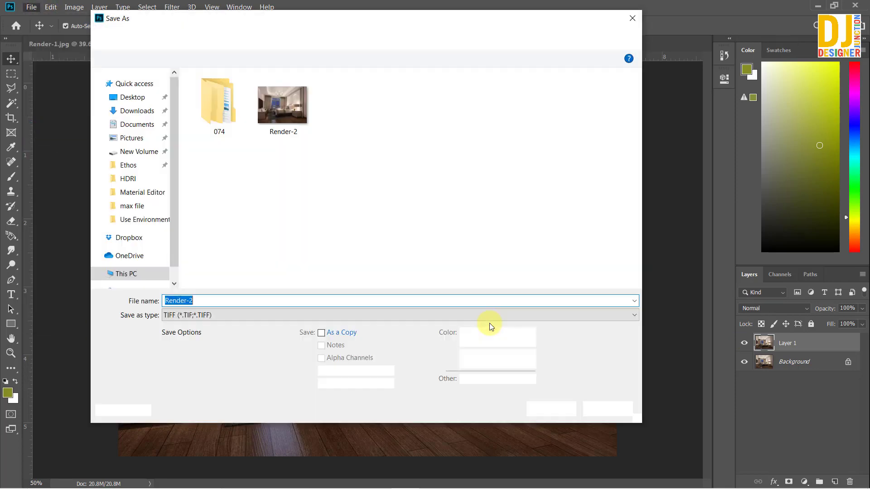
click(222, 320)
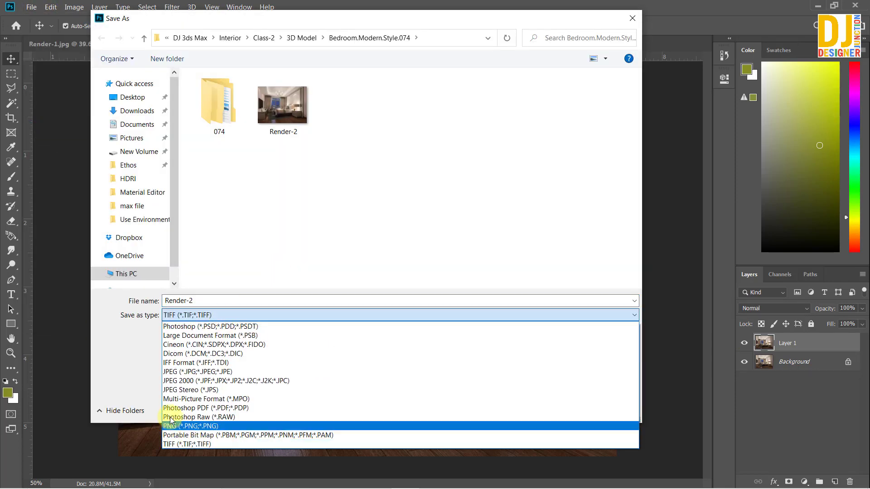
click(180, 375)
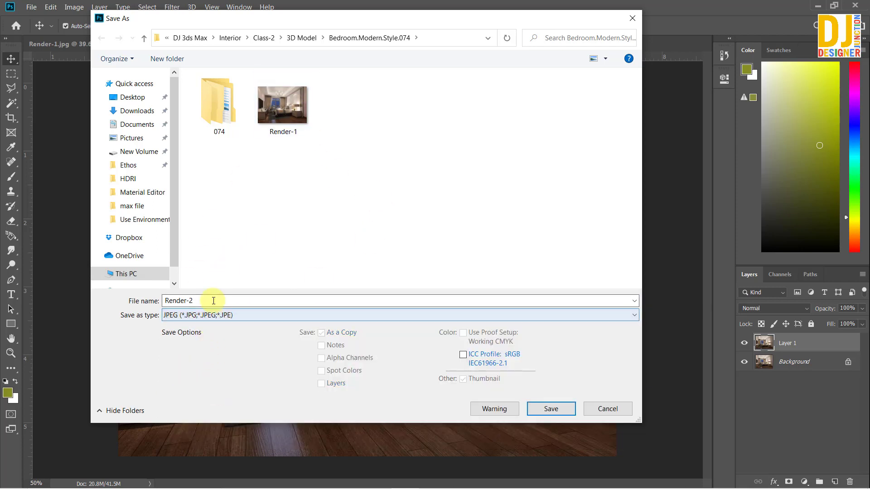
click(242, 299)
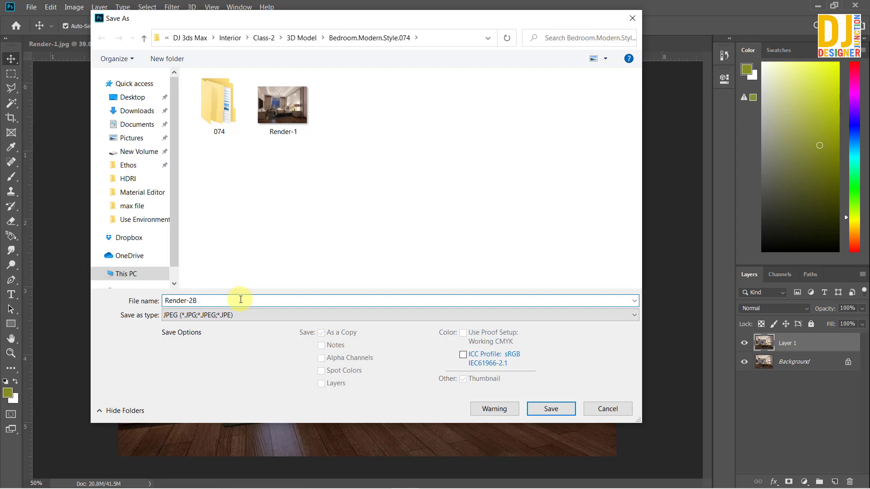
click(537, 416)
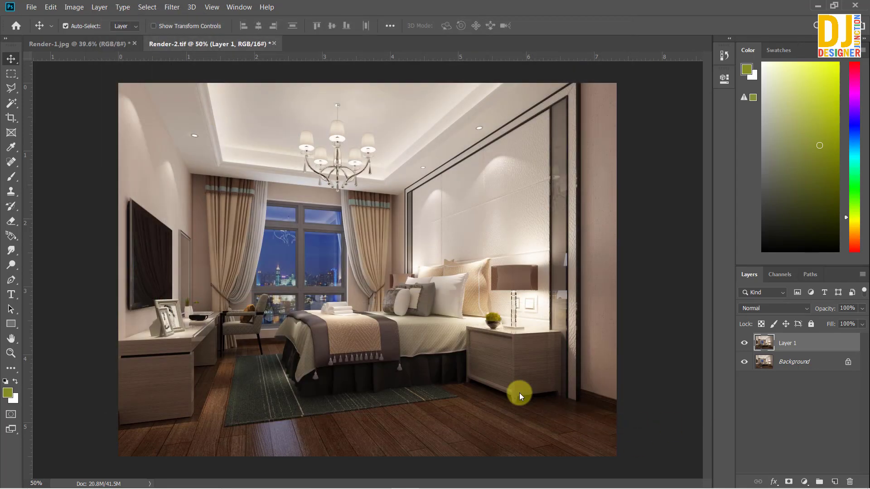
click(801, 68)
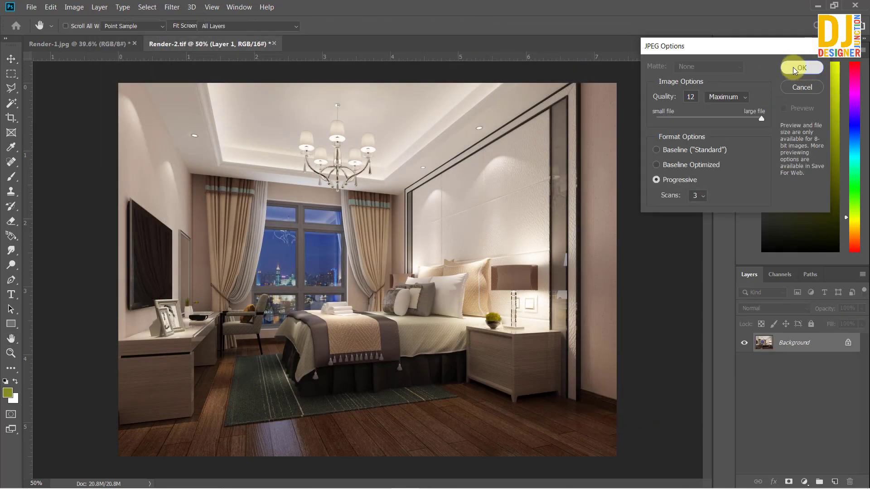
key(v)
key(ctrl+j)
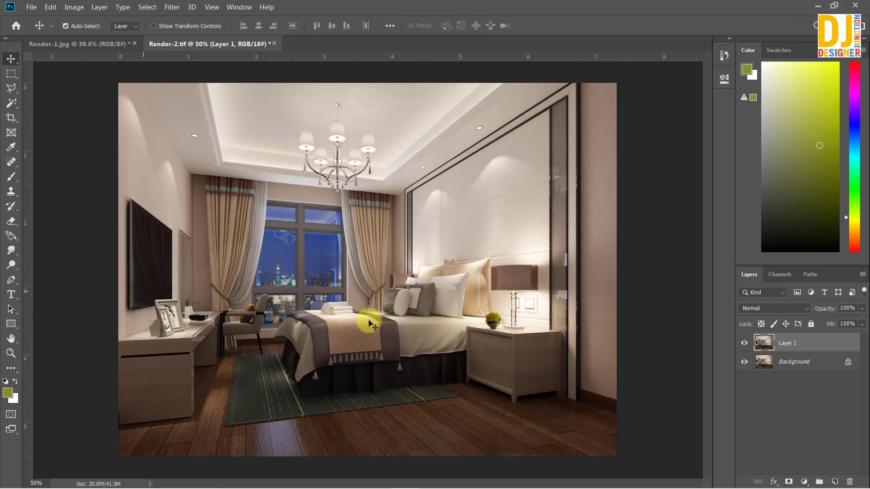
Copy Layer 1 from Render-2.tif into Render-1.jpg as a new layer, accepting the bit depth difference
click(59, 44)
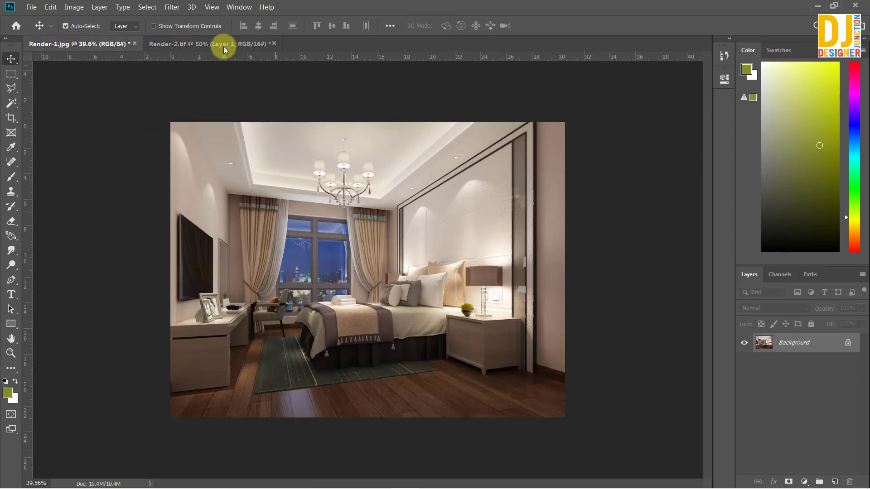
scroll(233, 214, up, 2)
click(177, 44)
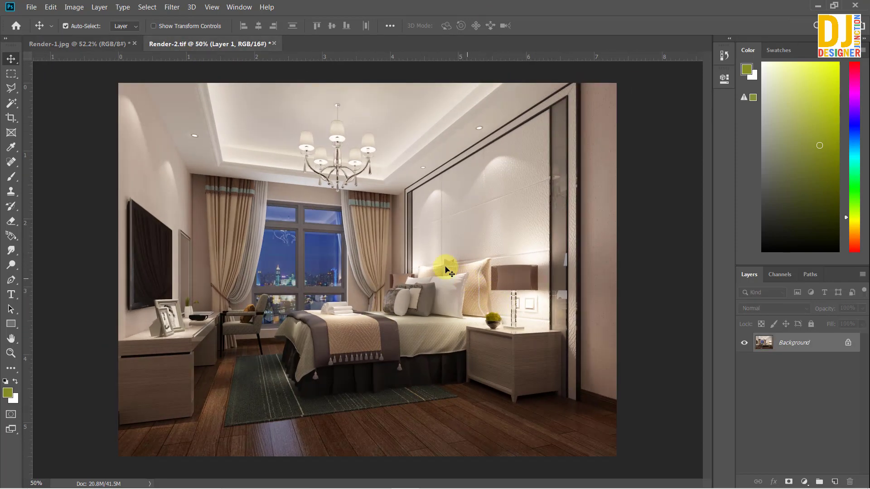
drag(449, 271, 355, 262)
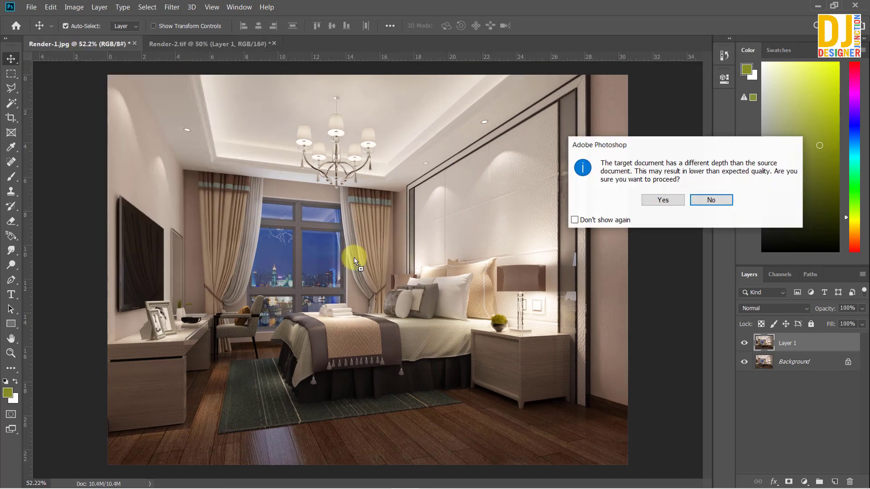
click(661, 200)
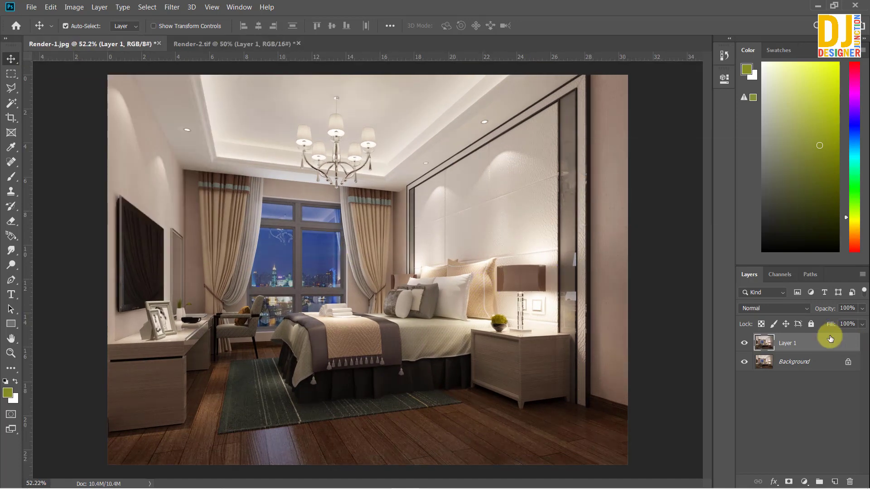
In Render-1.jpg, convert the Background to a normal layer named 1 and rename the copied layer as 2
double_click(795, 345)
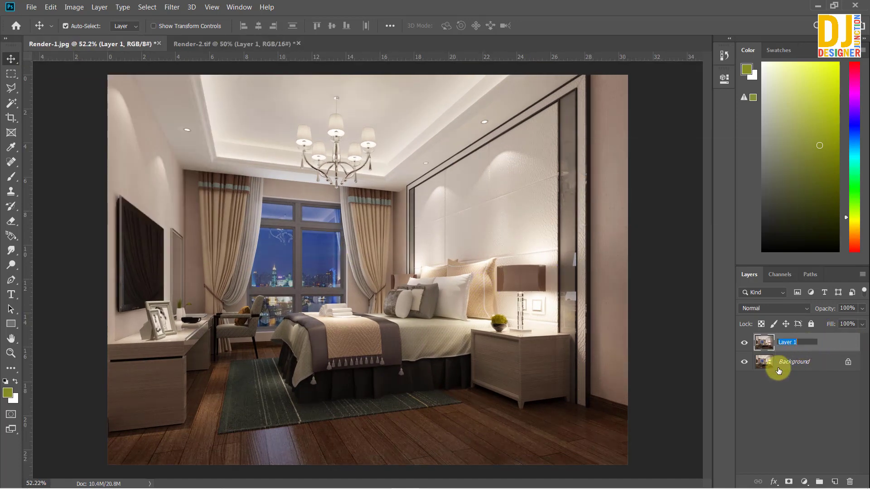
click(794, 368)
double_click(796, 364)
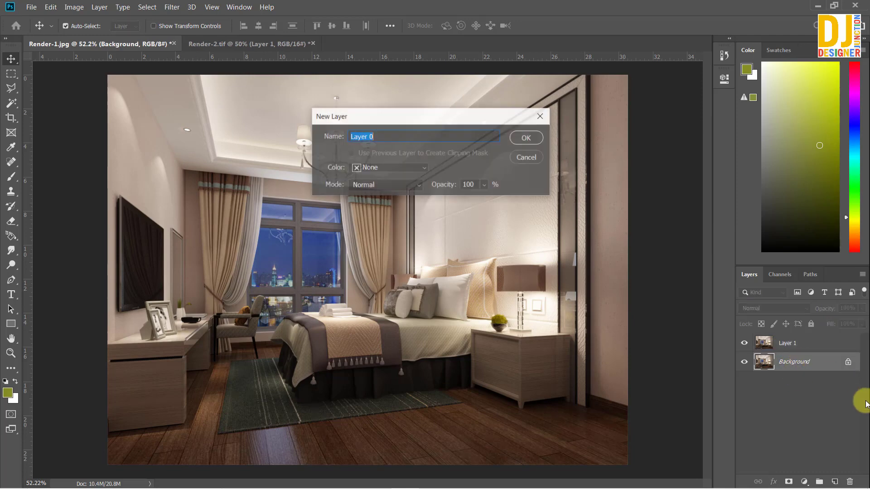
click(534, 137)
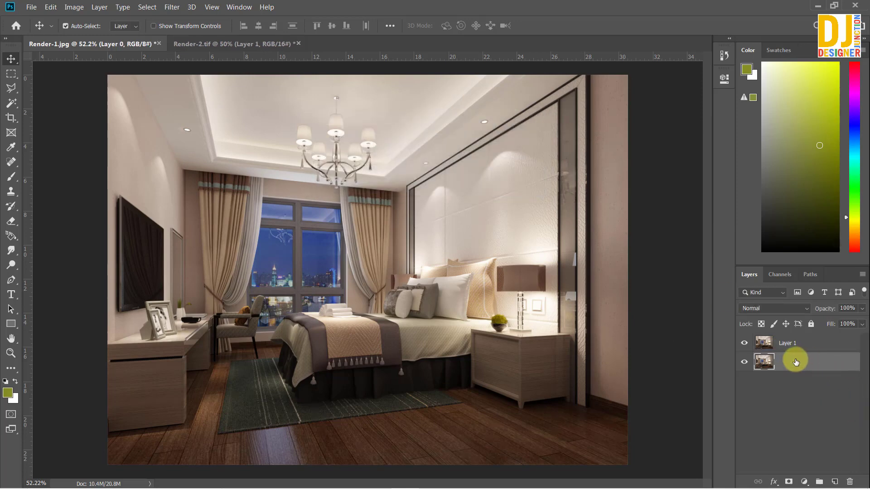
text(1)
double_click(794, 342)
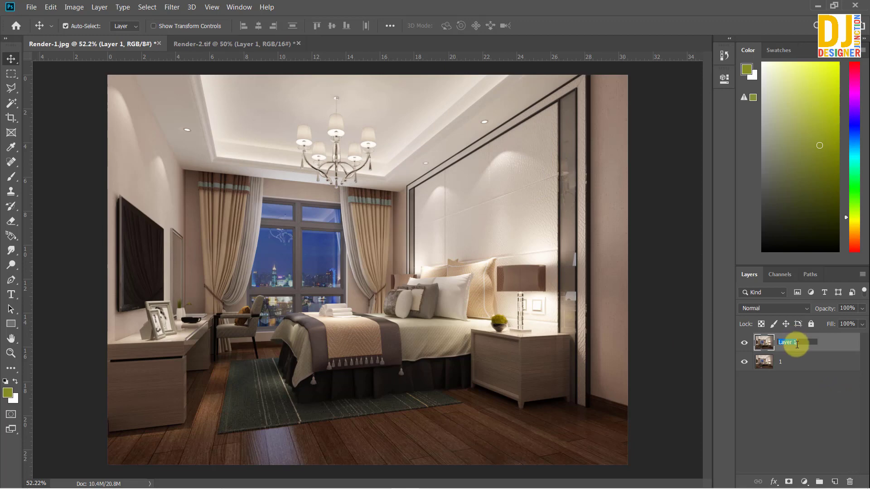
text(2)
key(Return)
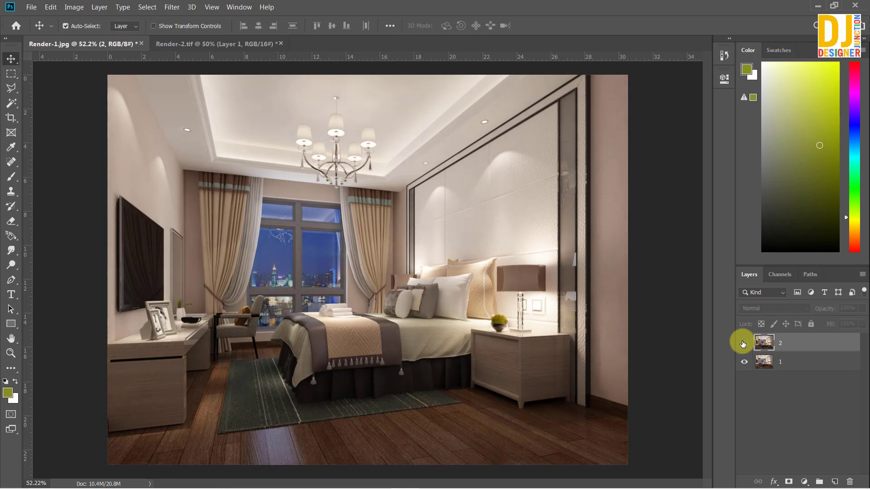
Merge the adjusted layer of Render-2.tif down into its Background and delete layer 2 from Render-1.jpg
click(188, 44)
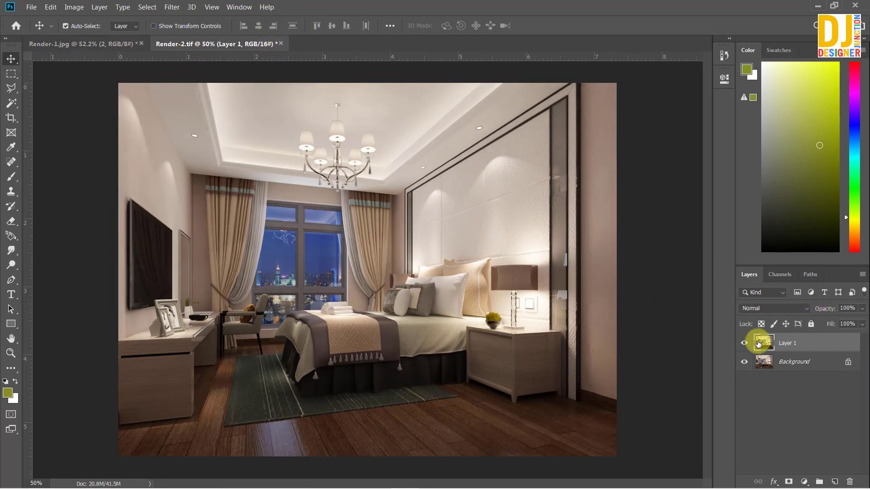
key(ctrl+e)
click(77, 42)
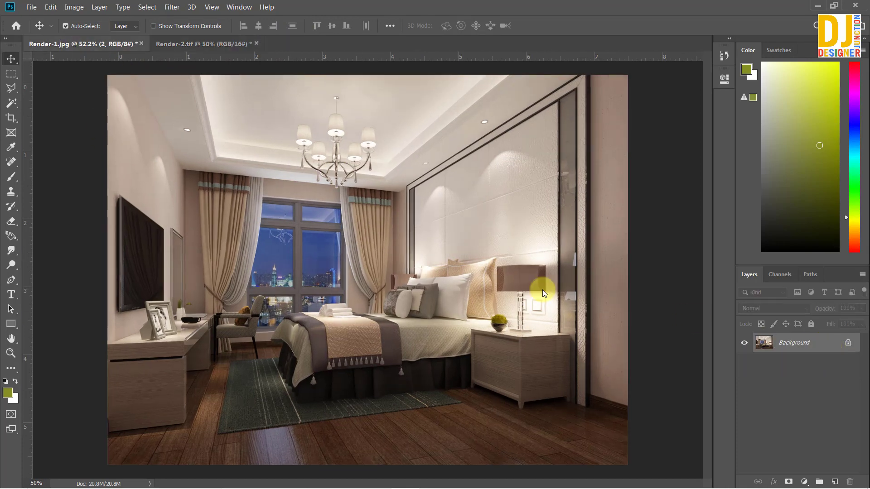
key(Delete)
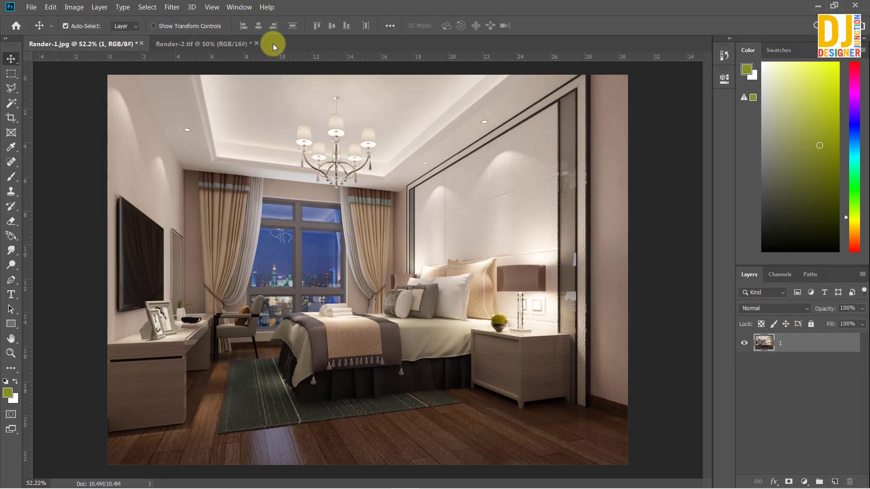
Copy the merged Render-2.tif image into Render-1.jpg above layer 1, accepting the bit depth difference
click(250, 43)
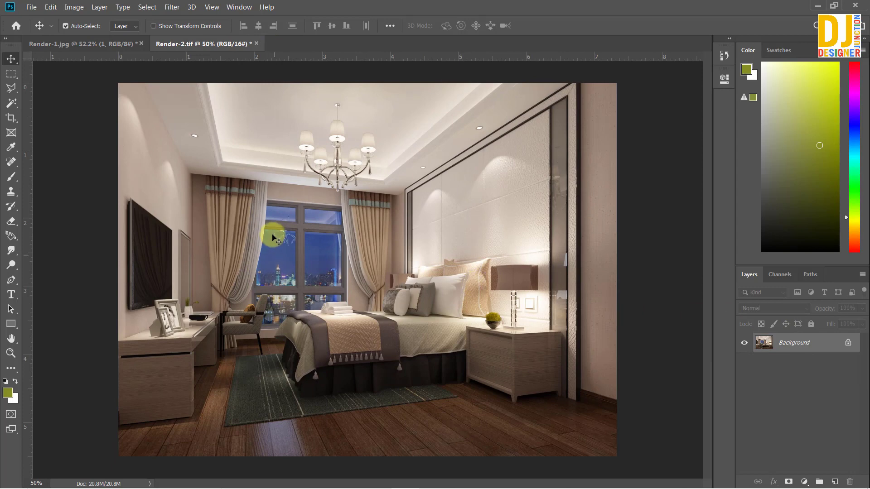
drag(273, 236, 352, 274)
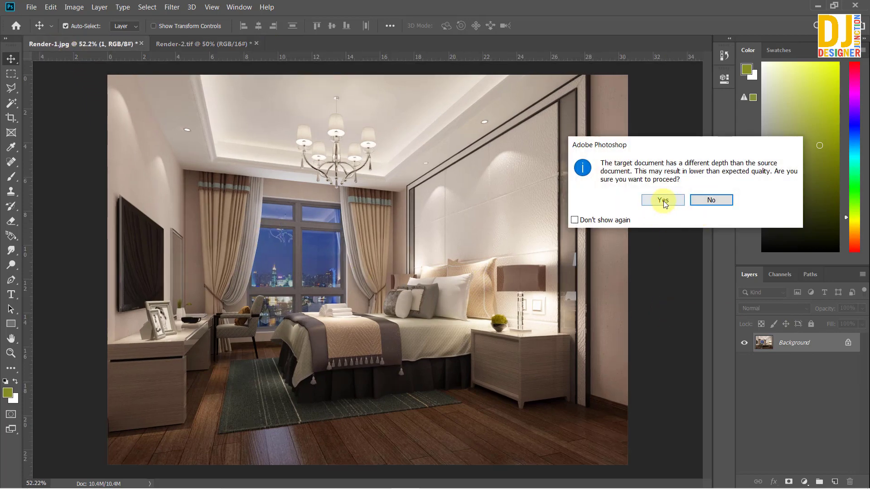
click(663, 200)
scroll(387, 345, up, 1)
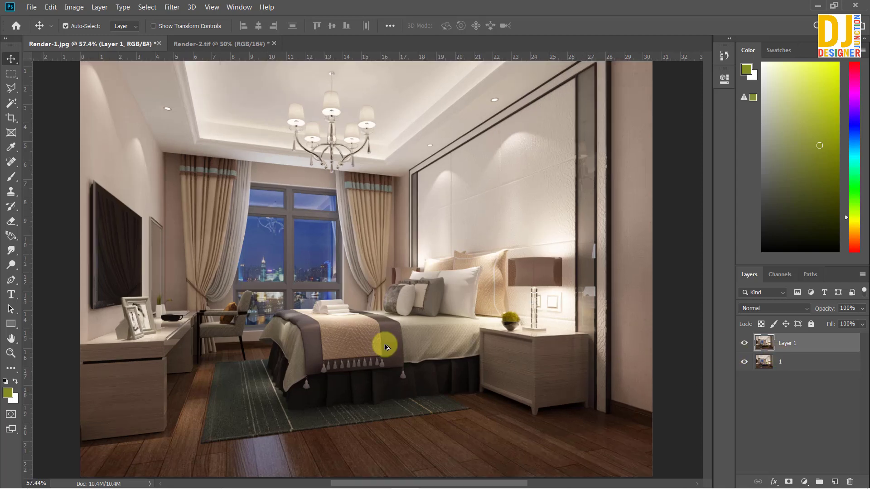
Compare the two renders by toggling Layer 1's visibility, both close up on the bed and across the whole room
click(743, 348)
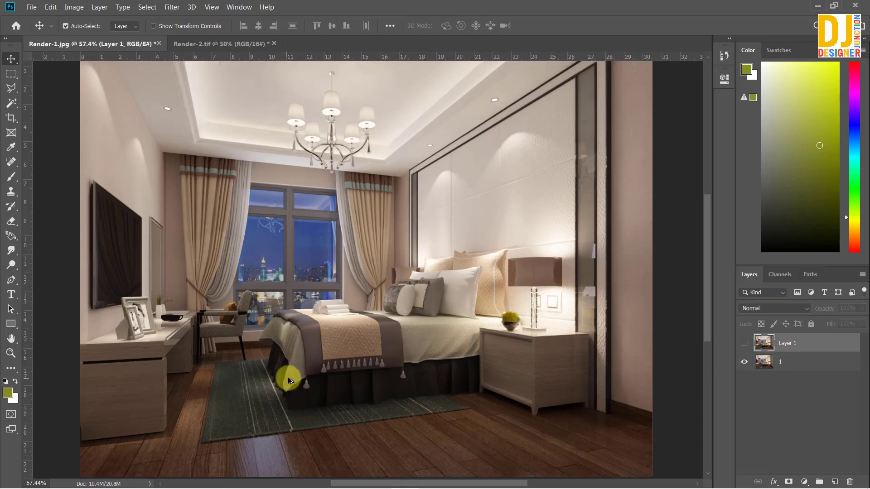
scroll(341, 364, up, 12)
drag(408, 282, 409, 311)
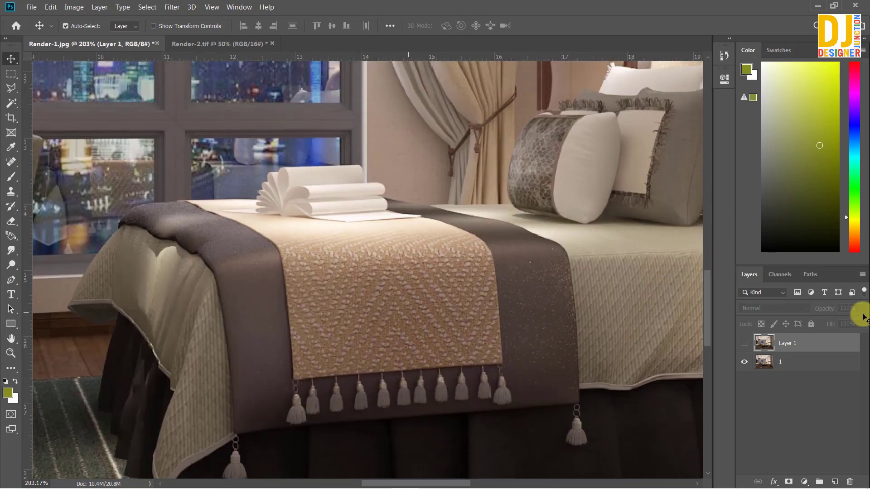
click(745, 345)
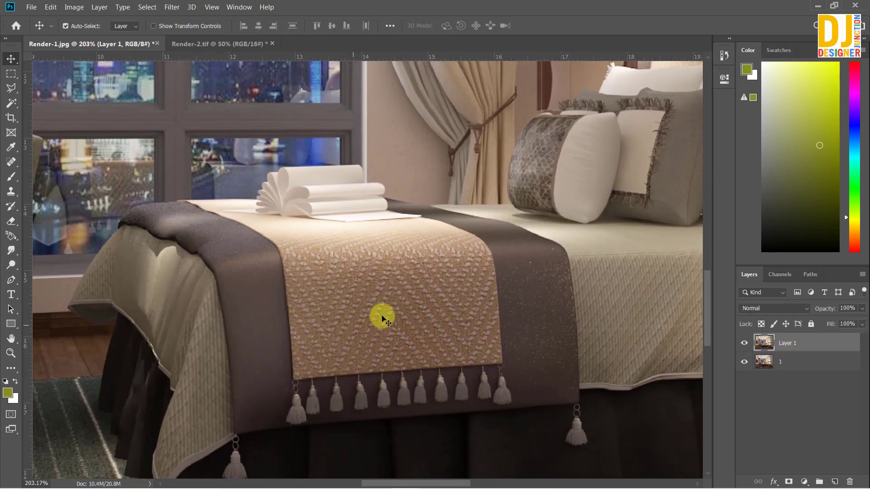
click(745, 343)
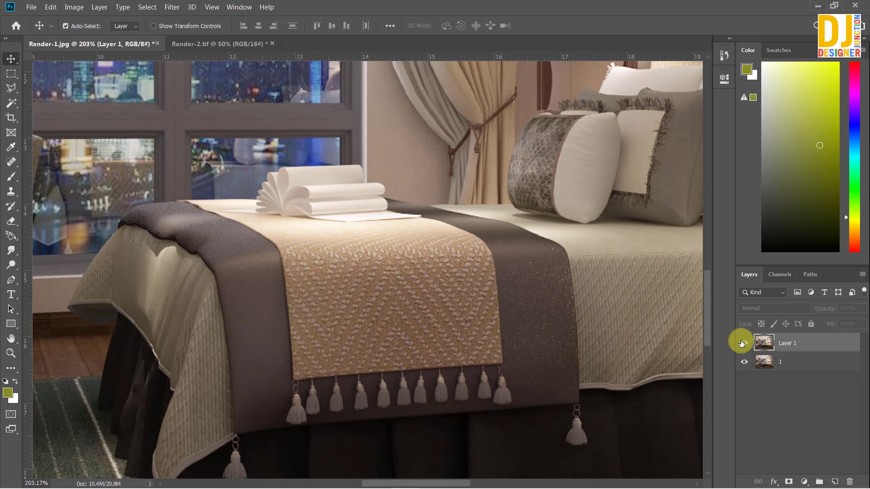
click(744, 343)
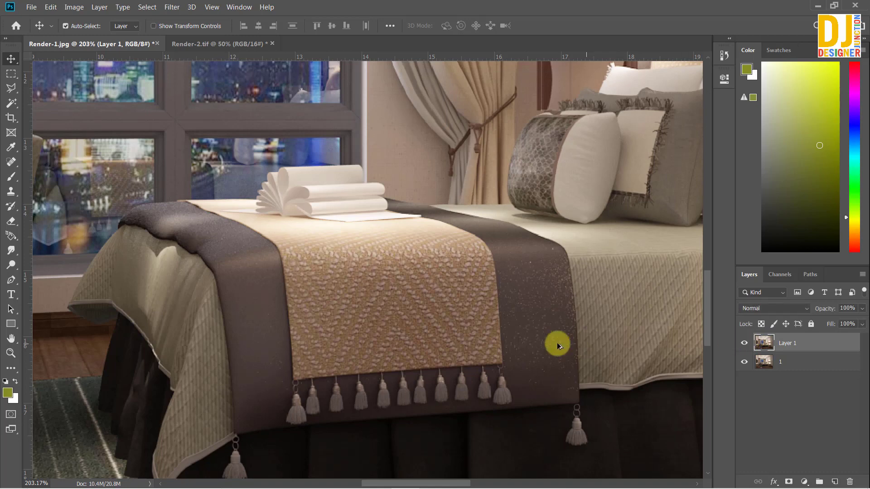
scroll(406, 328, down, 5)
scroll(406, 333, up, 1)
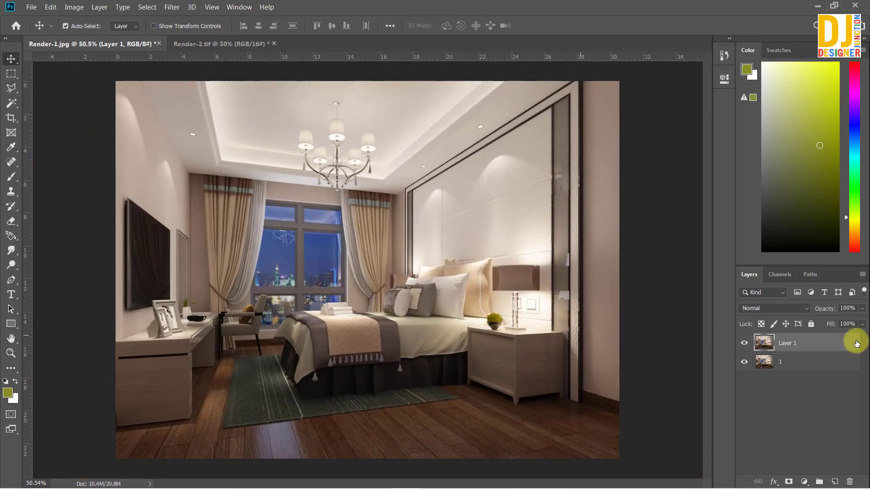
click(744, 343)
click(746, 344)
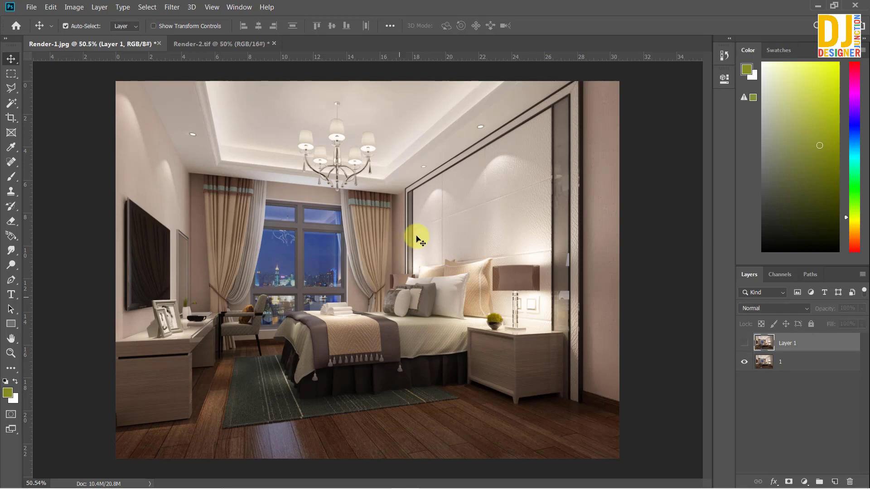
Select roughly the left half of the image with the Rectangular Marquee, delete it from Layer 1, and deselect
click(12, 73)
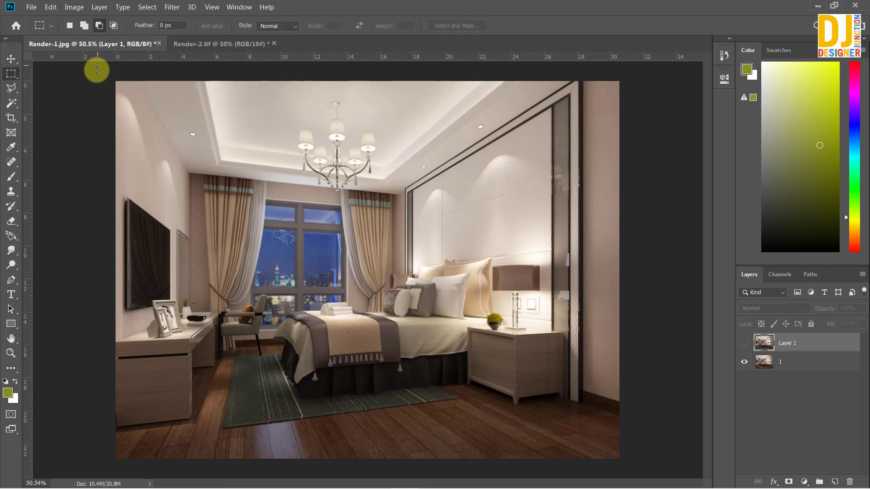
drag(114, 80, 360, 476)
click(744, 343)
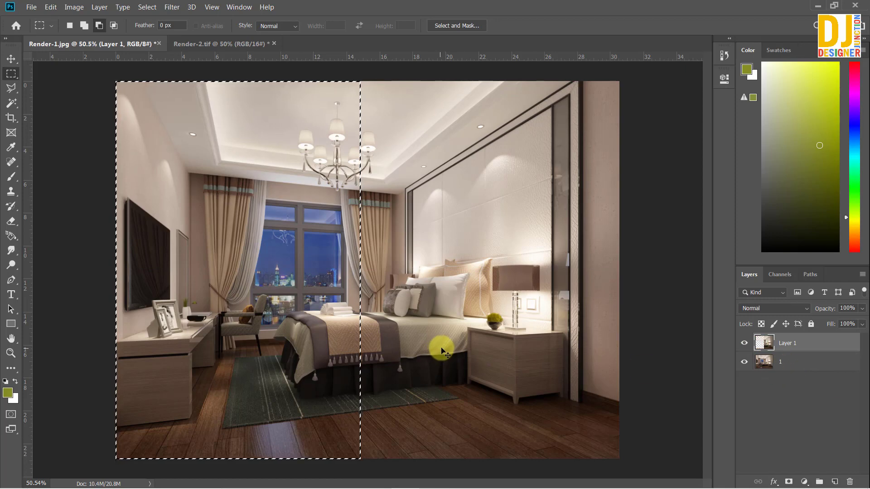
key(ctrl+d)
Shift the half-image on Layer 1 sideways to expose the split between the renders, and undo the move
scroll(323, 344, up, 10)
click(10, 59)
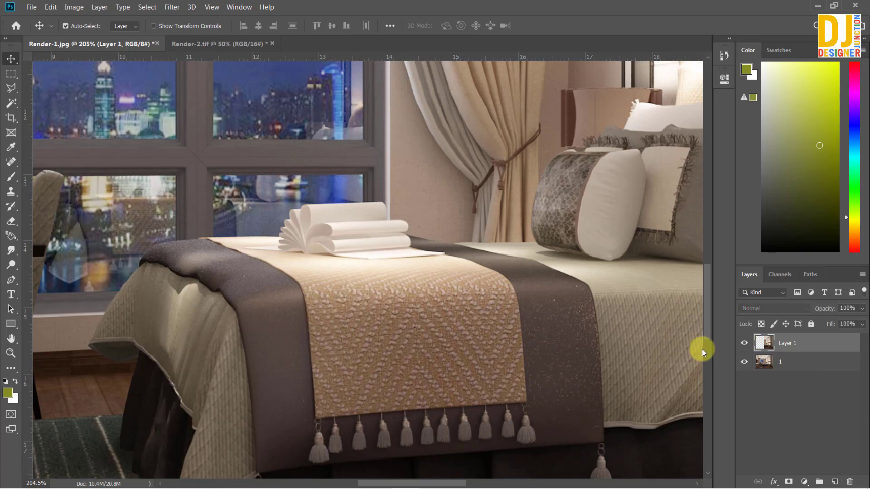
scroll(421, 325, down, 10)
drag(442, 338, 485, 328)
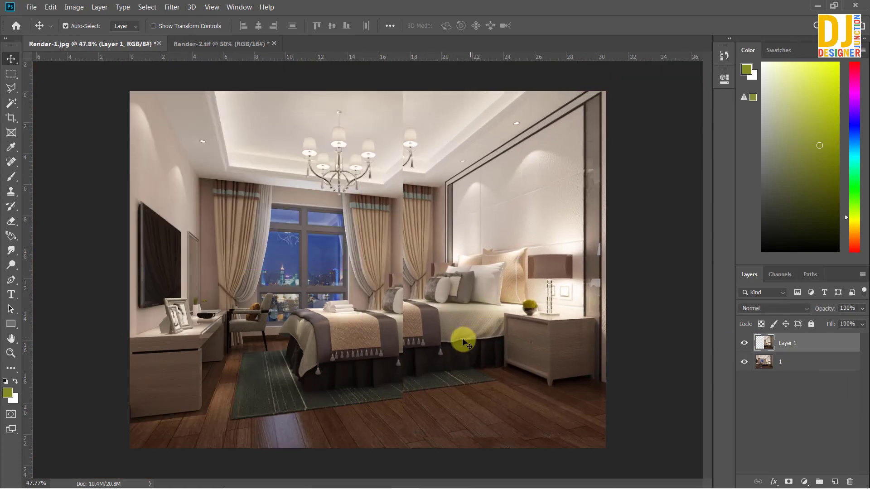
key(ctrl+z)
Compare the renders on both sides of the split around the bed skirt and rug, using Layer 1's Free Transform boundary as a guide
scroll(359, 381, up, 5)
scroll(456, 268, up, 5)
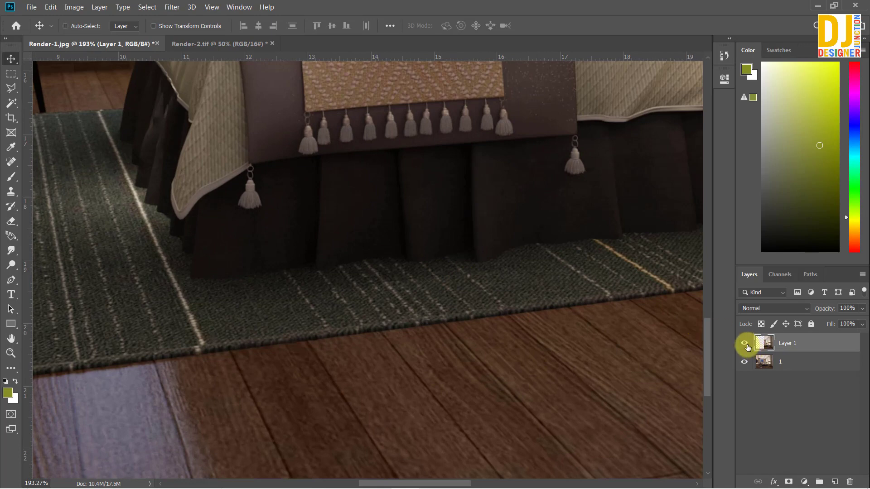
key(ctrl+t)
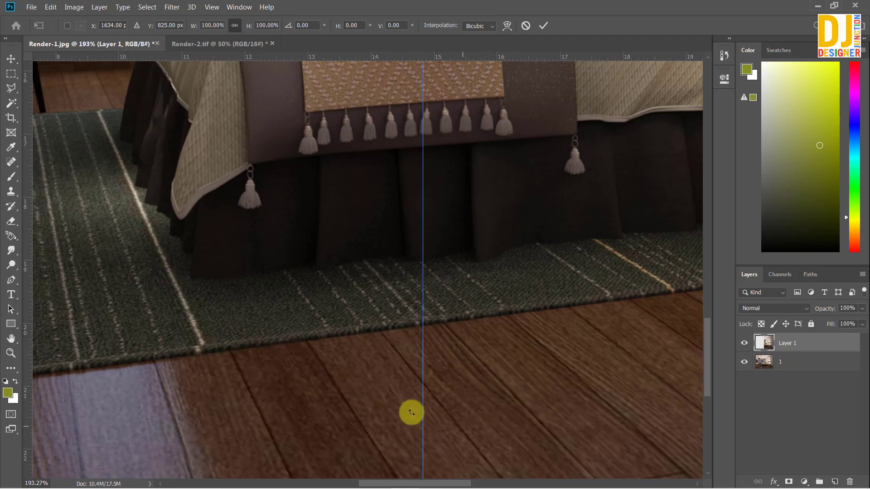
scroll(495, 289, up, 2)
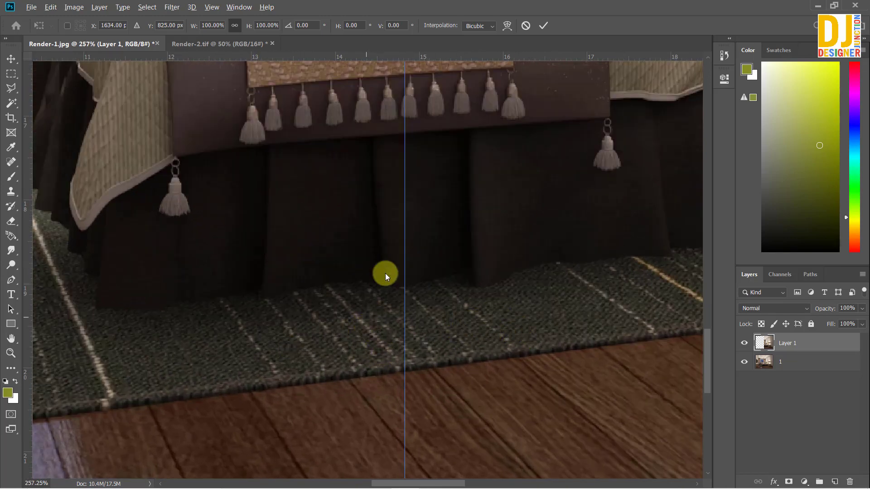
scroll(385, 273, down, 2)
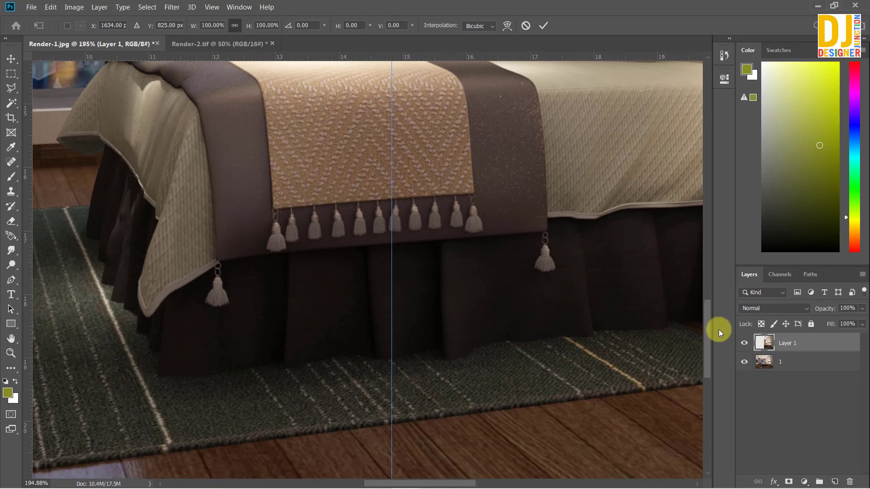
key(Return)
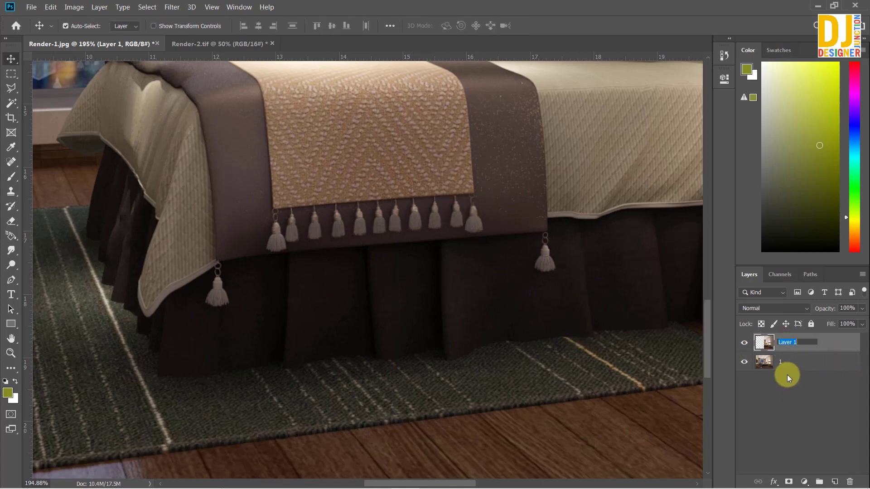
Rename Layer 1 as 2
text(2)
key(Return)
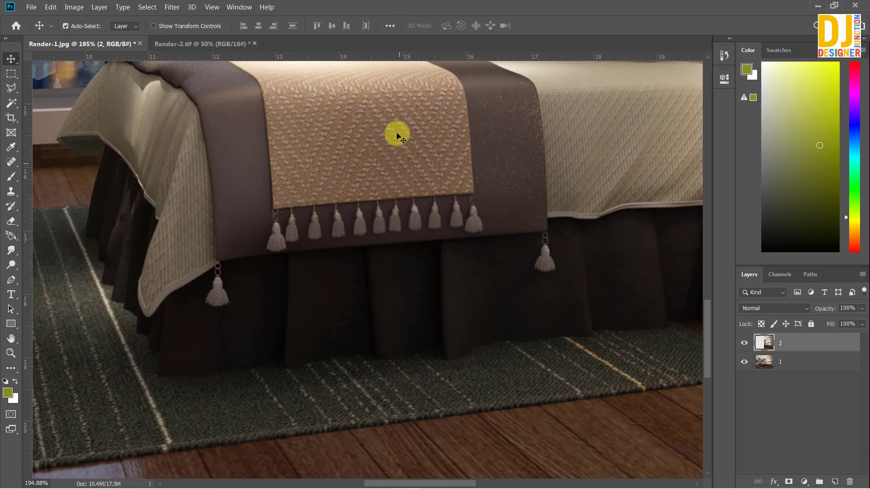
Compare the bed runner's texture on both sides of the split, using layer 2's Free Transform boundary as a guide
scroll(364, 122, up, 4)
drag(358, 135, 349, 259)
drag(555, 328, 560, 280)
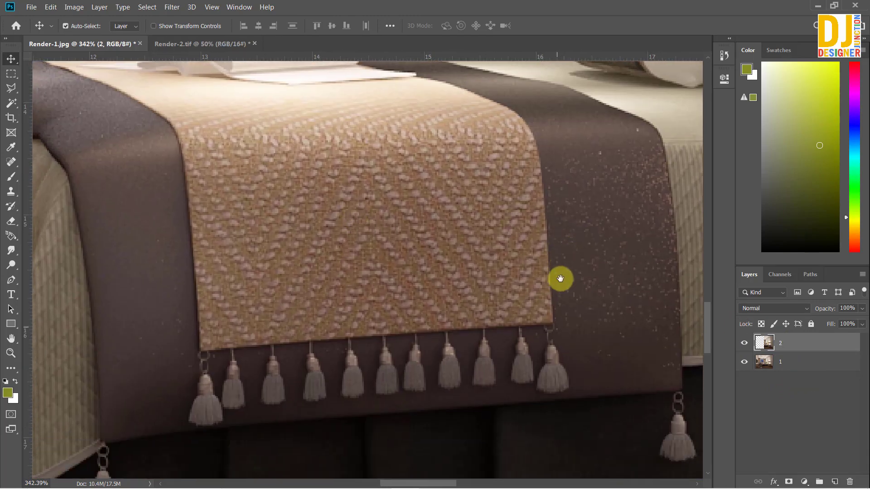
key(ctrl+t)
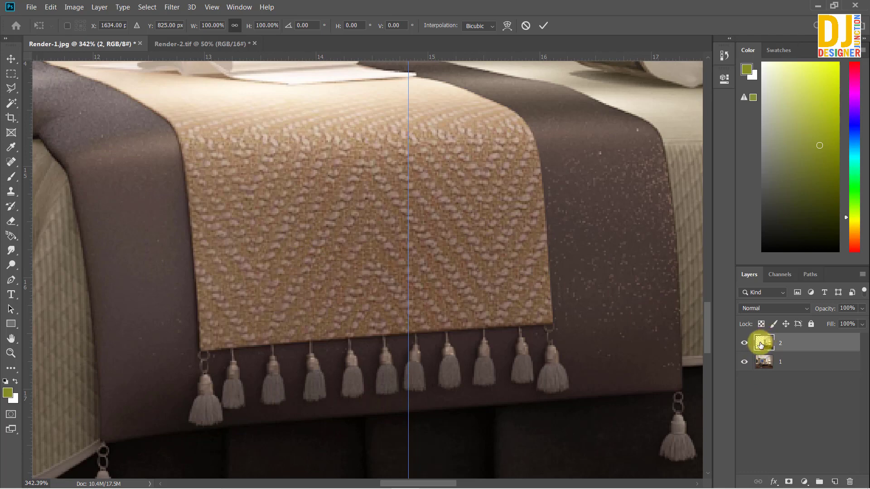
click(781, 399)
Set the layer thumbnails to the large size and check layer 2 by its visibility
right_click(805, 417)
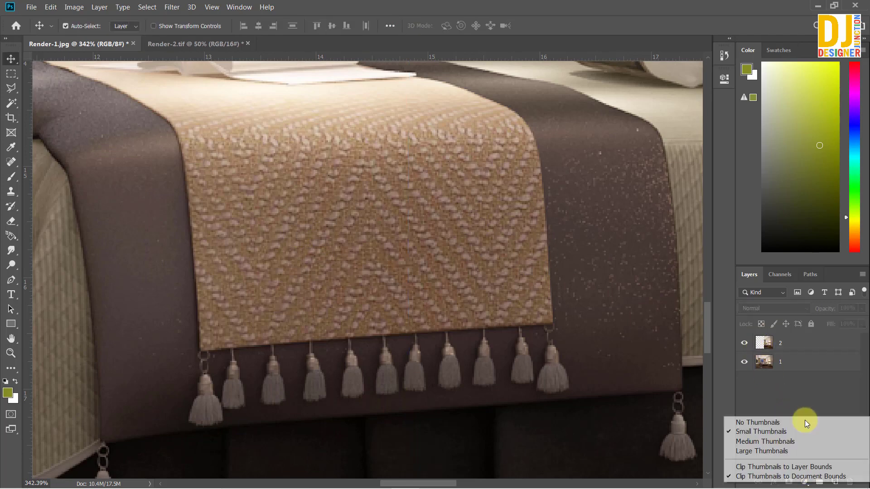
click(775, 451)
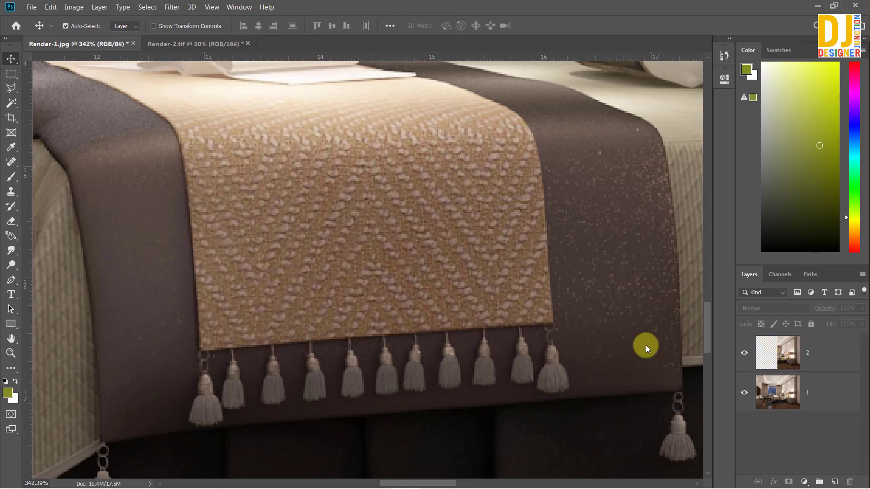
click(743, 356)
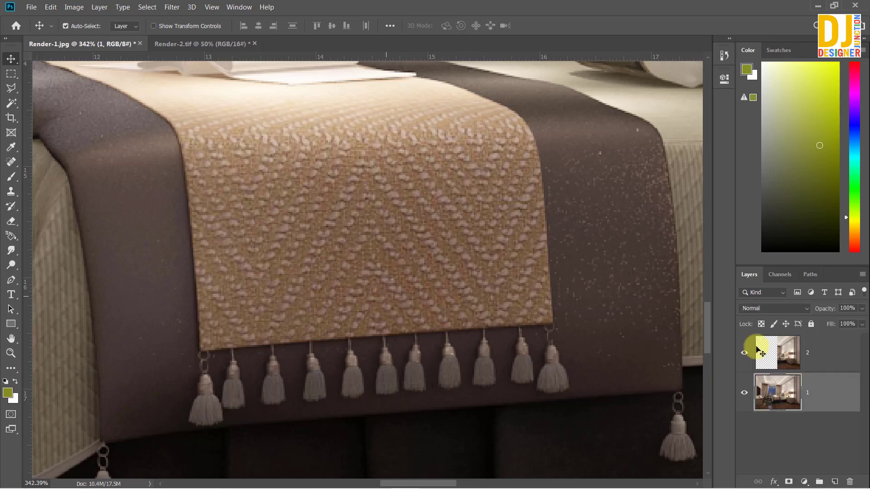
Compare the bed runner, folded towels and curtain on both sides of the split, using layer 2's Free Transform boundary as a guide
click(811, 355)
key(ctrl+t)
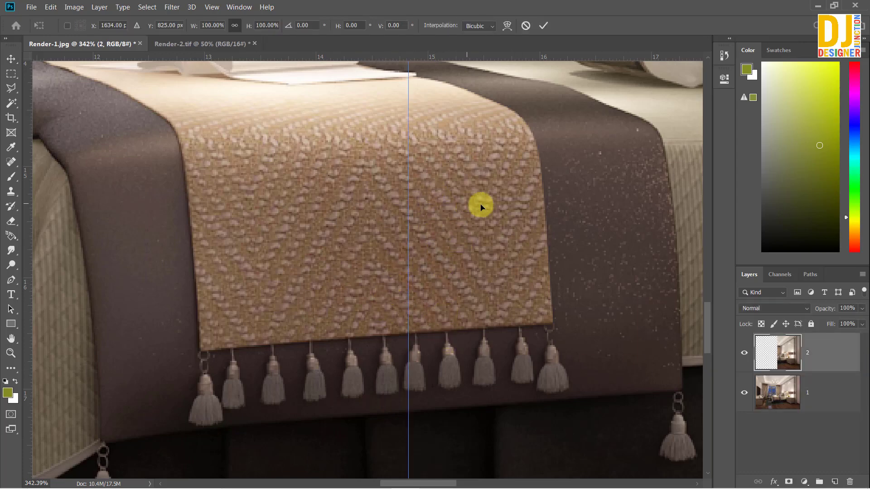
scroll(335, 289, down, 2)
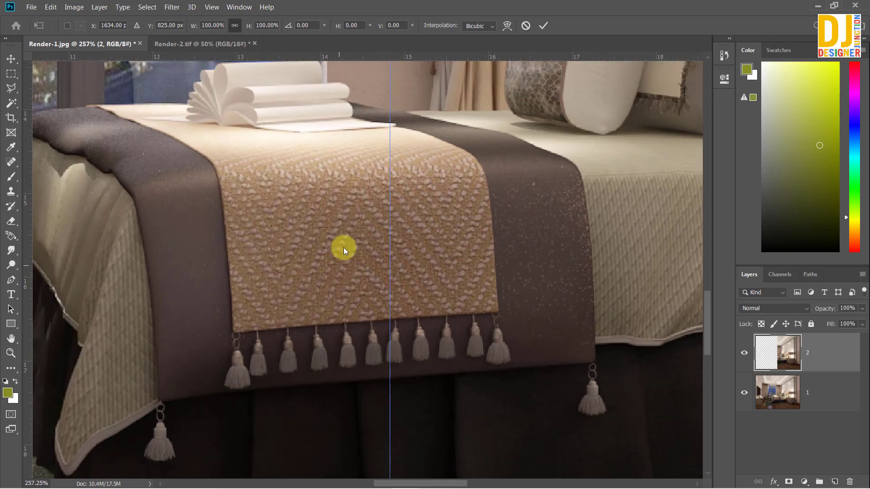
key(alt+space)
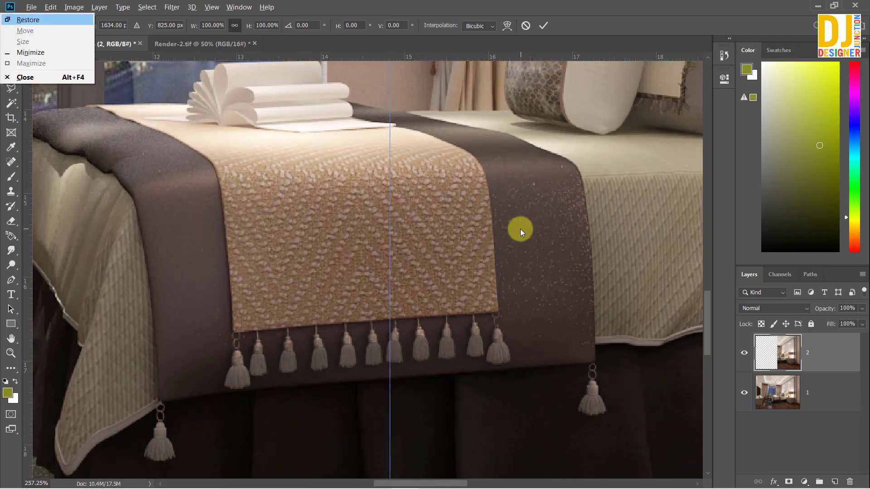
drag(520, 229, 511, 286)
scroll(383, 206, up, 2)
drag(383, 206, 415, 355)
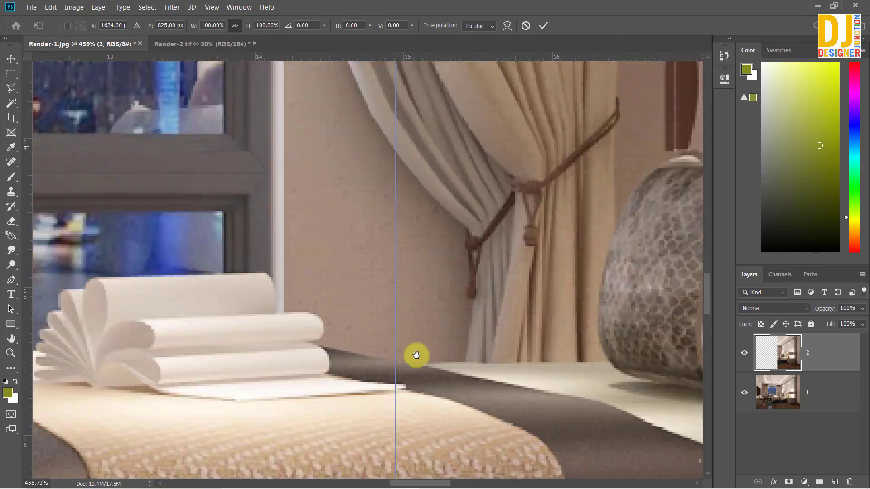
drag(422, 171, 414, 316)
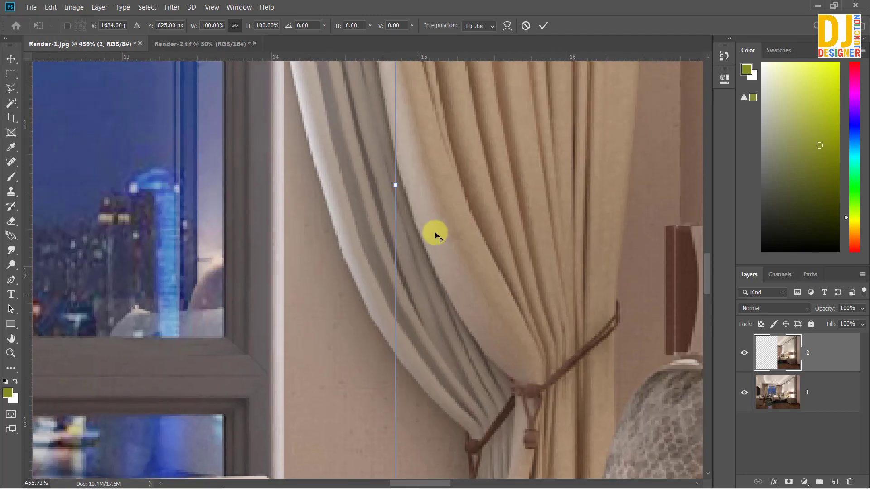
scroll(435, 233, down, 10)
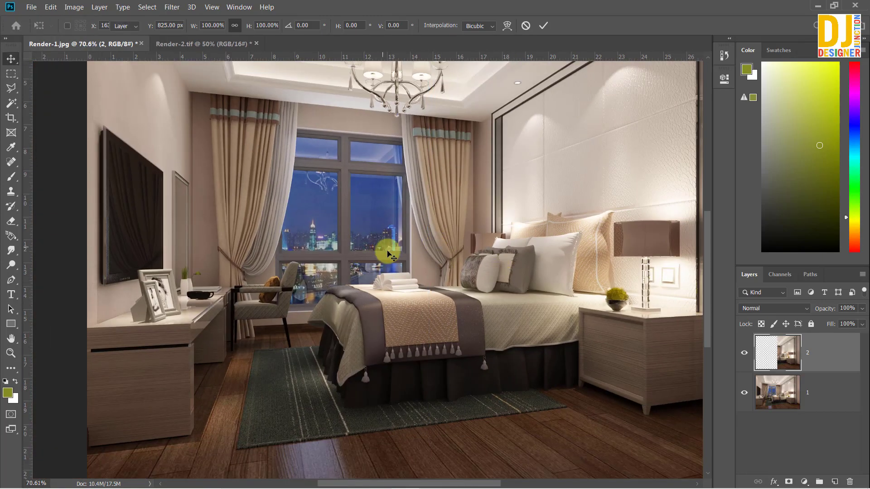
key(Return)
scroll(388, 298, down, 7)
scroll(388, 297, up, 4)
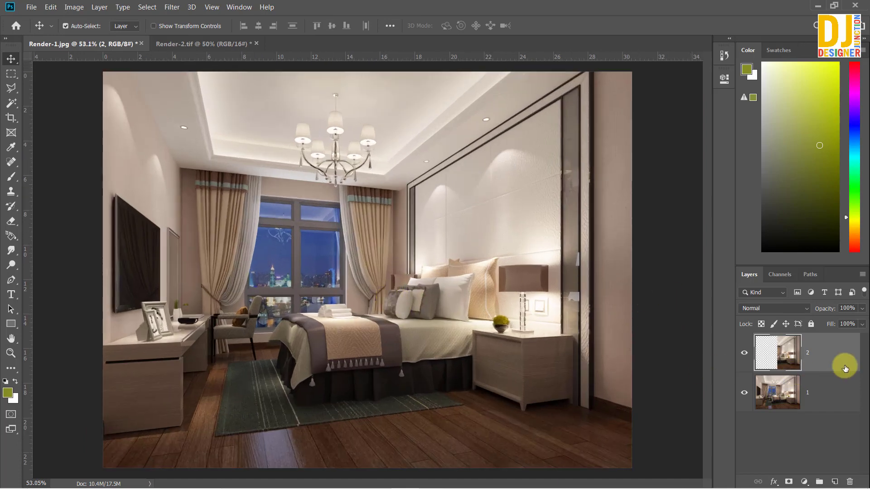
drag(825, 359, 326, 211)
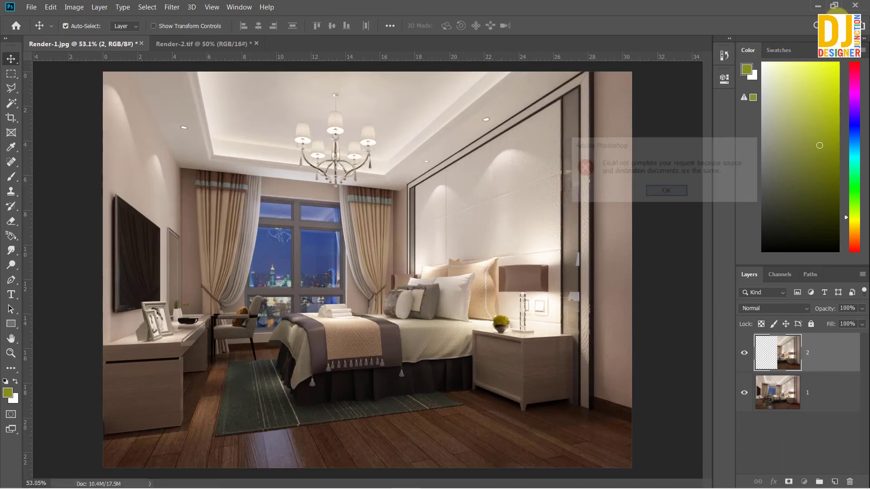
key(Return)
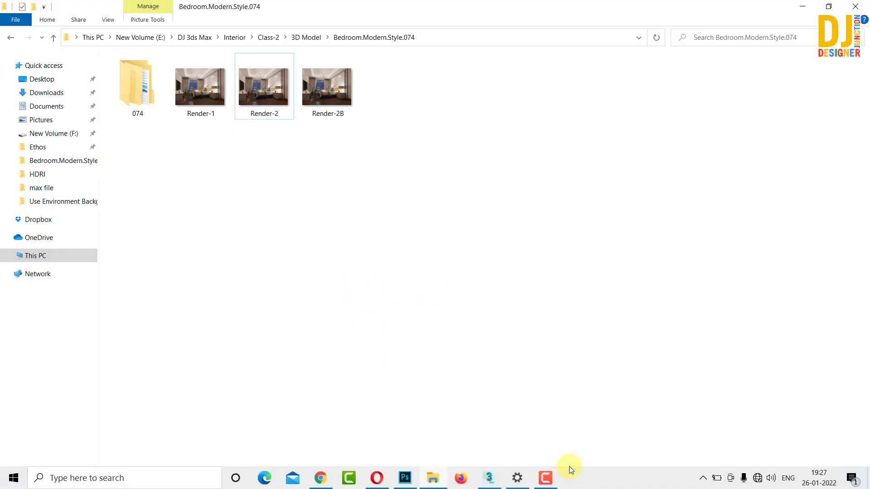
Switch to 3ds Max and save the rendered camera frame as a JPEG named 1 in the Bedroom.Modern.Style.074 folder
click(494, 477)
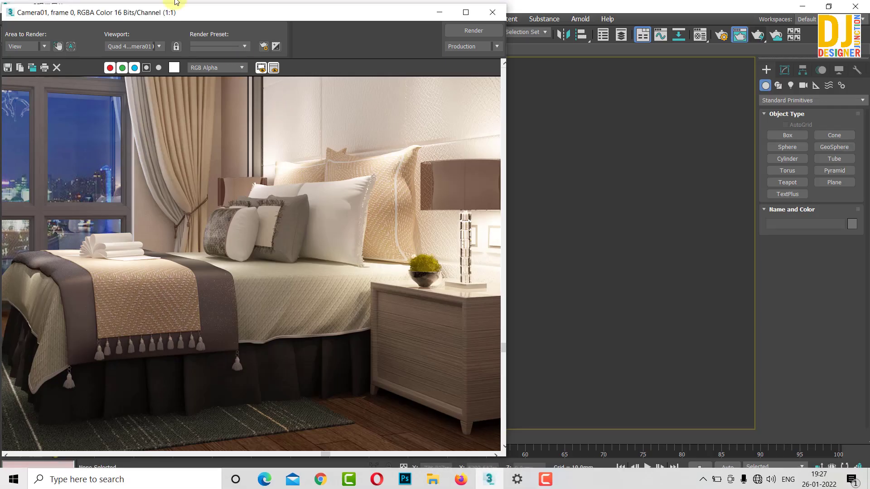
drag(210, 11, 366, 7)
scroll(432, 221, down, 4)
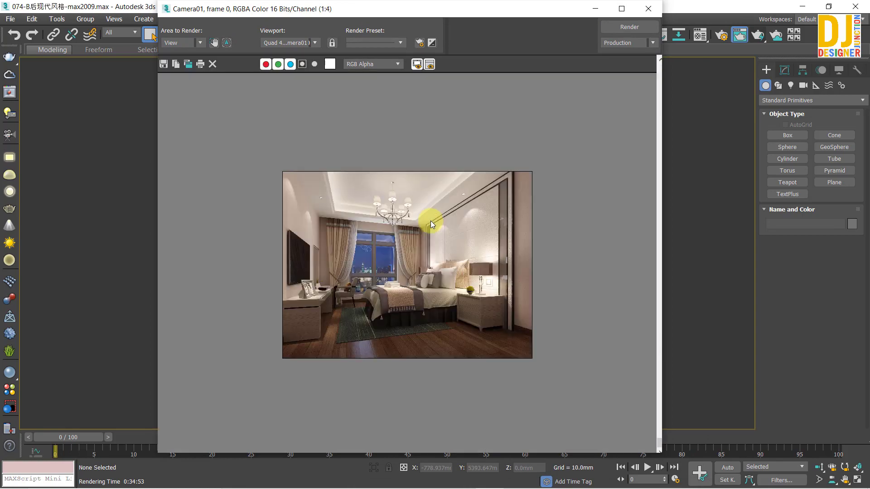
scroll(429, 221, up, 3)
click(165, 66)
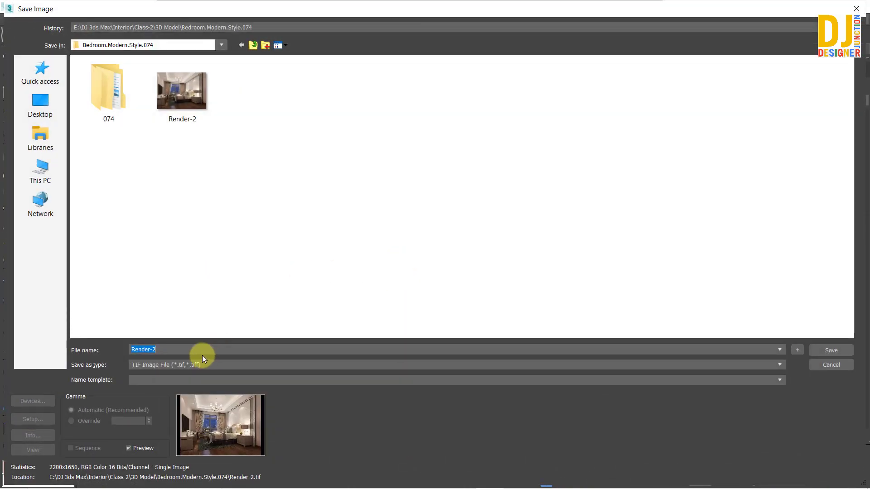
click(202, 355)
click(182, 363)
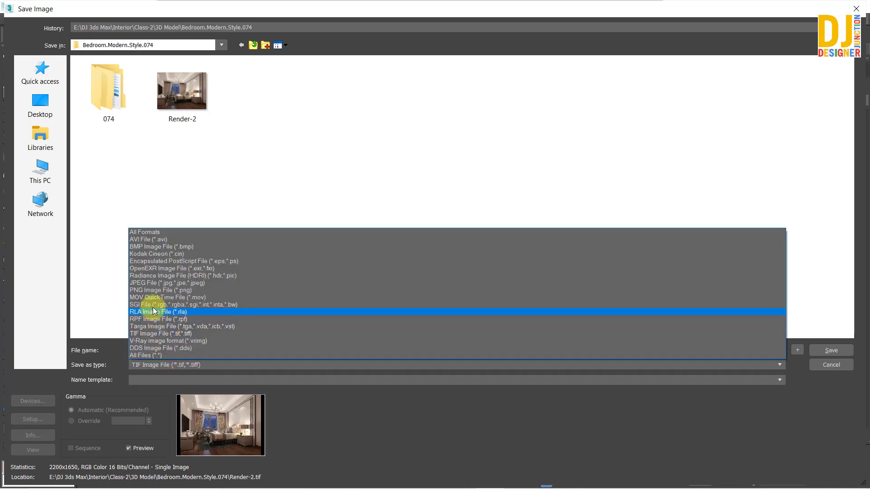
click(161, 283)
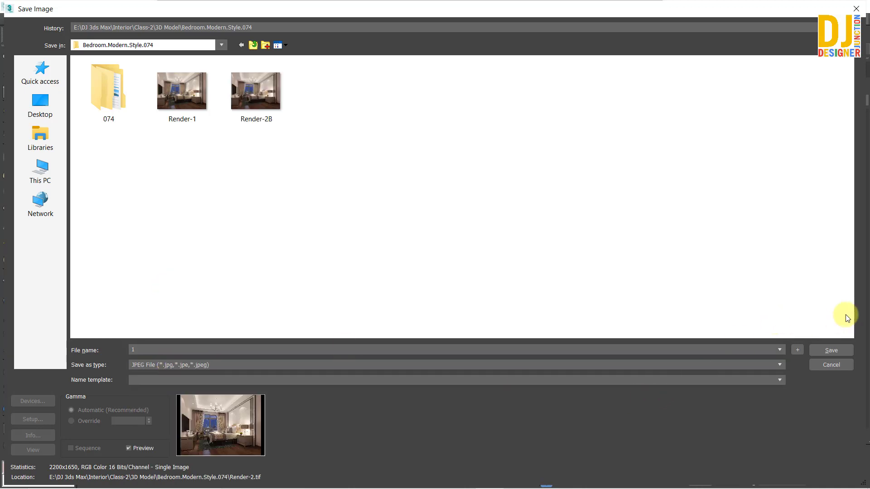
click(822, 350)
Set the JPEG quality to 100 and the smoothing to 31, and finish saving the image
drag(474, 178, 560, 128)
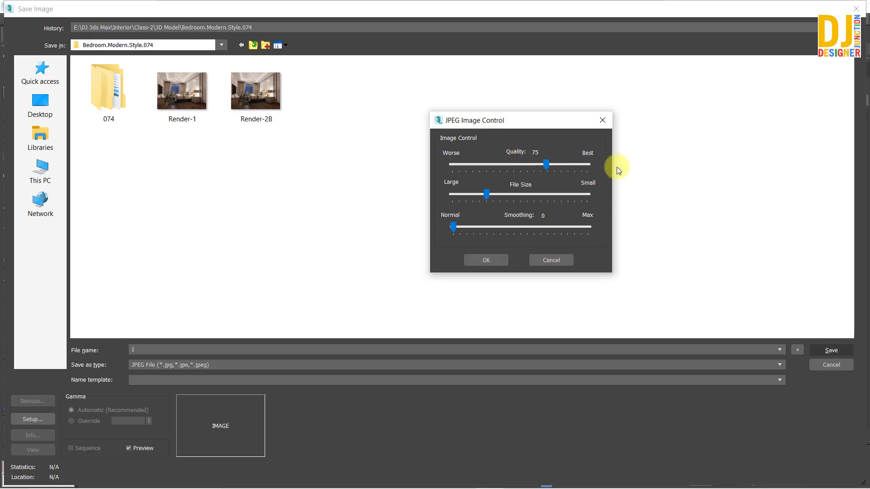
drag(548, 163, 606, 169)
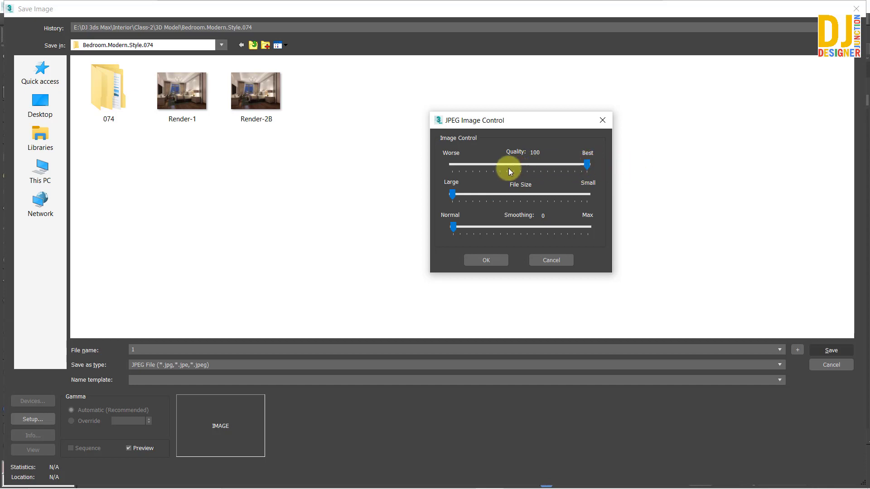
drag(452, 226, 501, 227)
drag(531, 225, 495, 226)
click(488, 261)
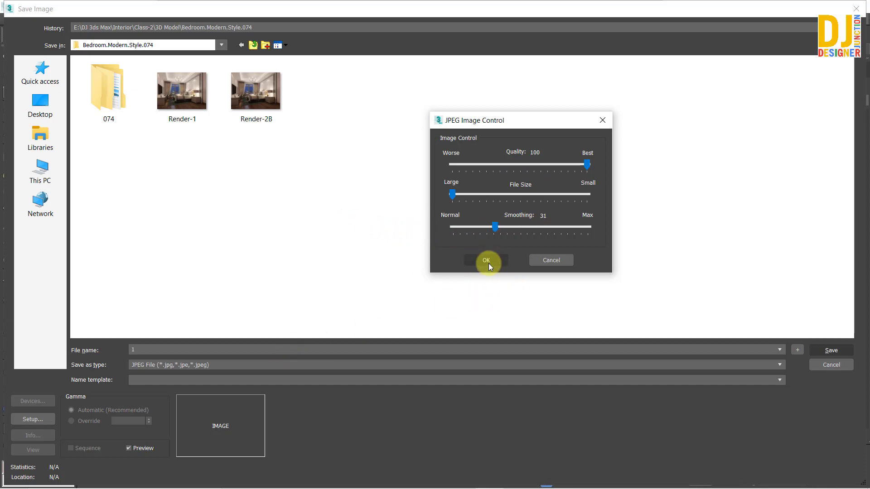
click(480, 261)
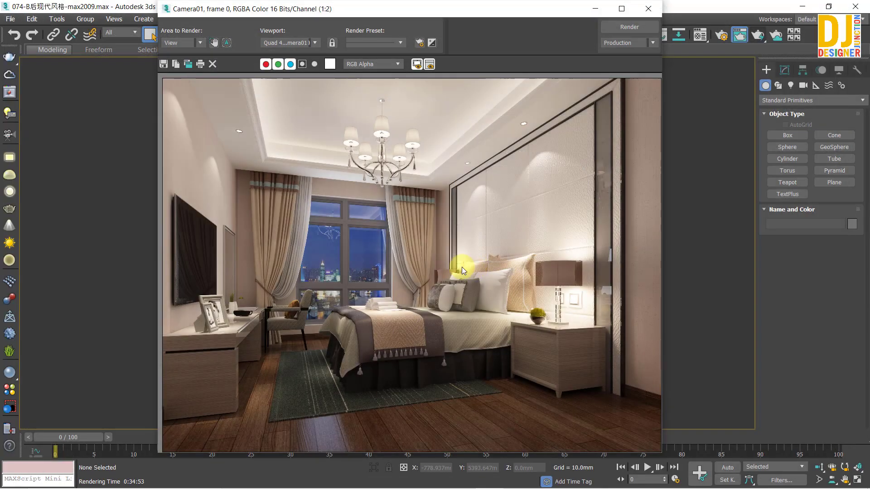
Open 1.jpg from the render folder in Photoshop, inspect the sharpness around the bed, and close the image
mouse_move(344, 488)
click(432, 478)
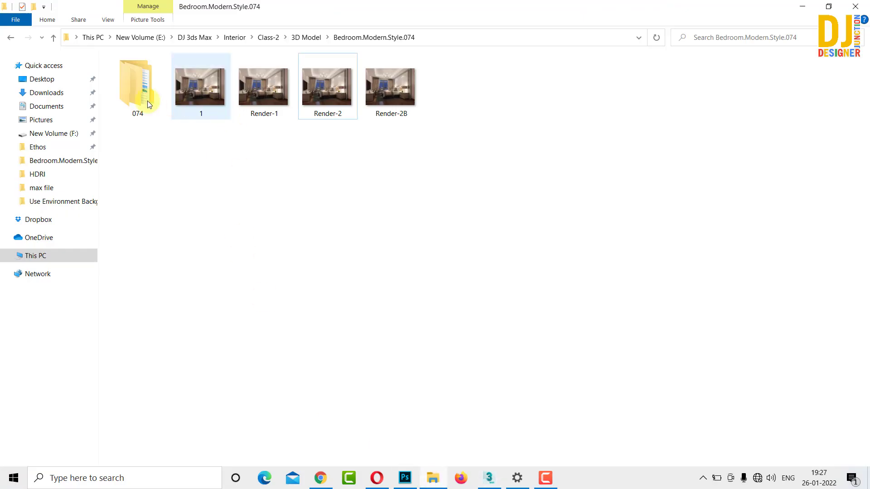
drag(207, 115, 560, 4)
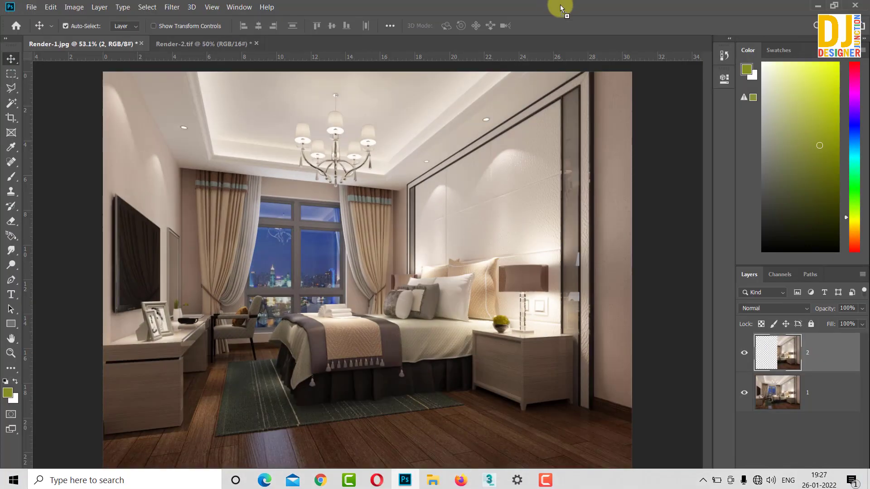
scroll(360, 321, up, 8)
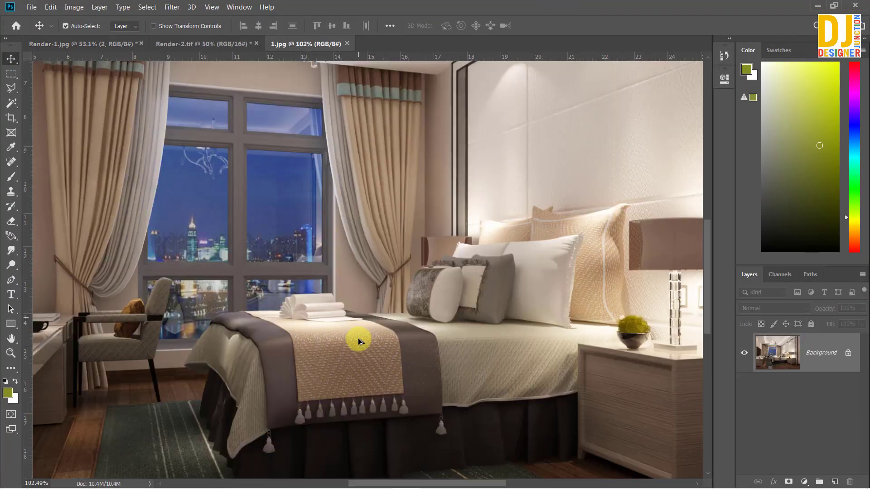
drag(356, 374, 426, 219)
scroll(402, 275, down, 8)
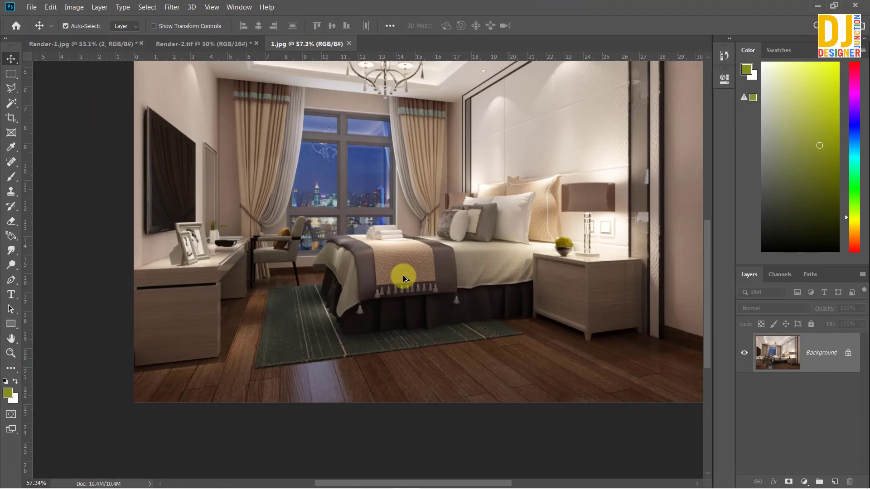
click(352, 44)
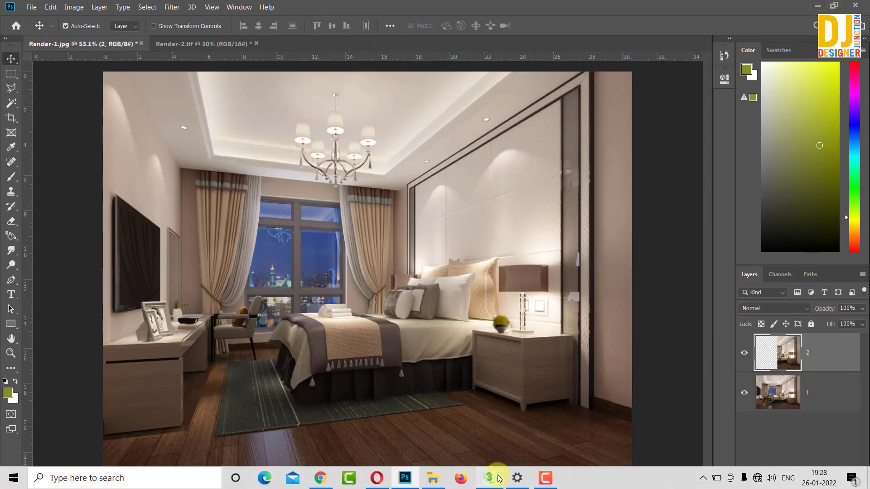
Switch to 3ds Max, save the rendered frame over the existing 1.jpg, and check the file in the render folder
click(498, 478)
click(162, 65)
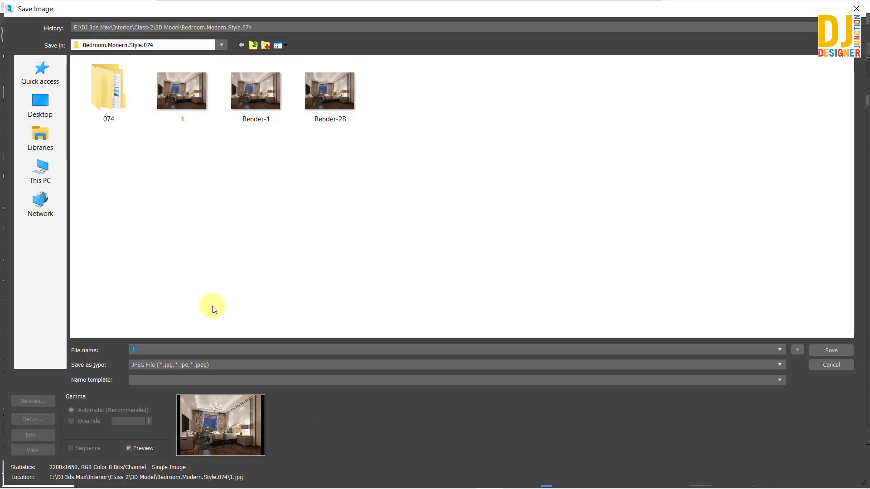
double_click(184, 109)
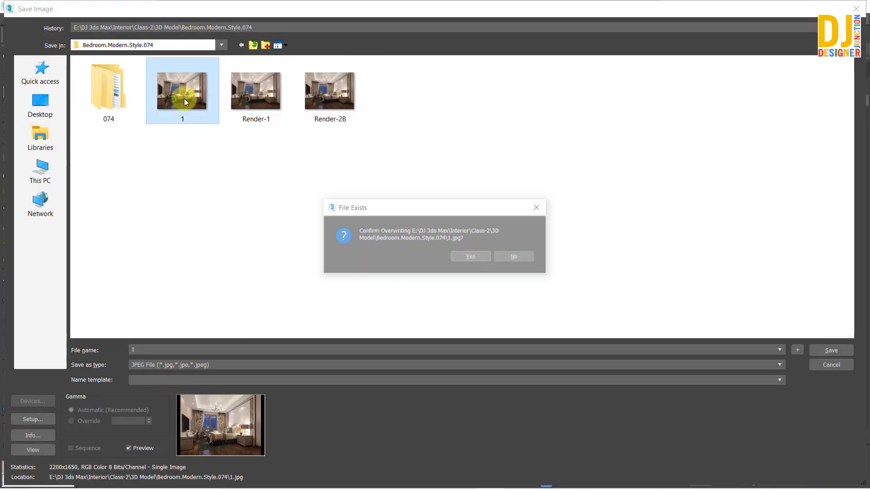
click(466, 256)
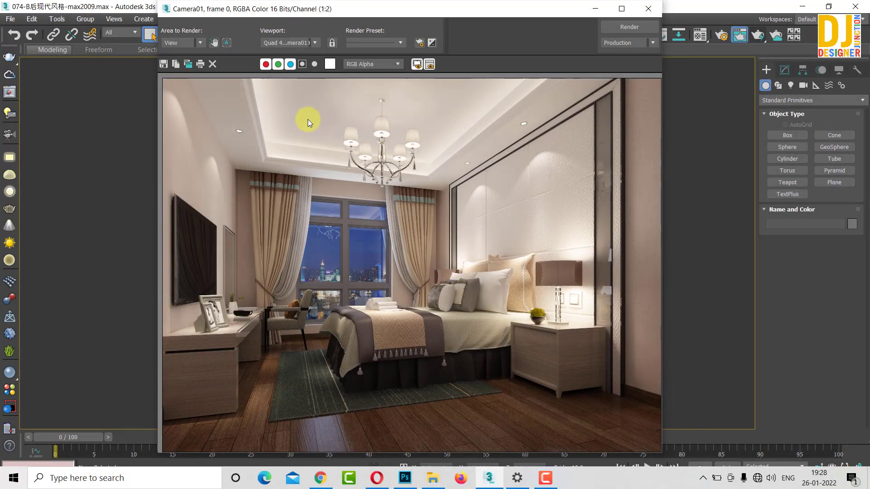
click(426, 476)
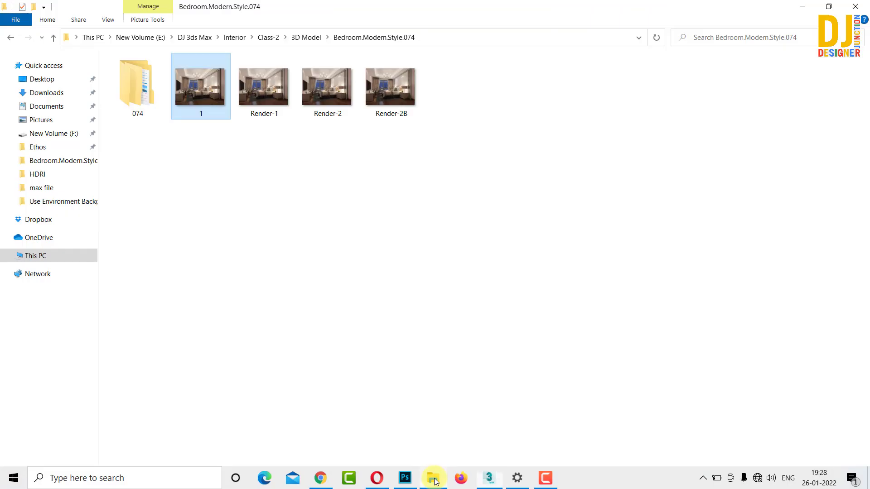
Save the rendered frame from 3ds Max as another JPEG named 2
click(504, 482)
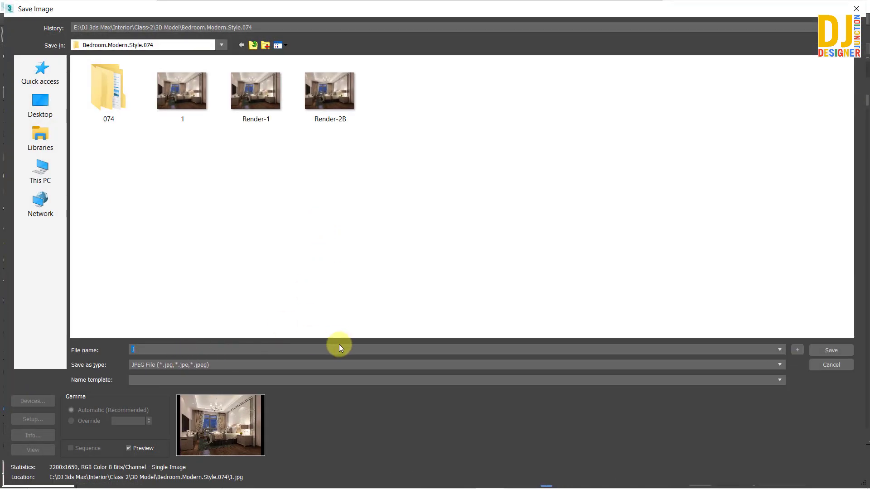
text(5)
text(2)
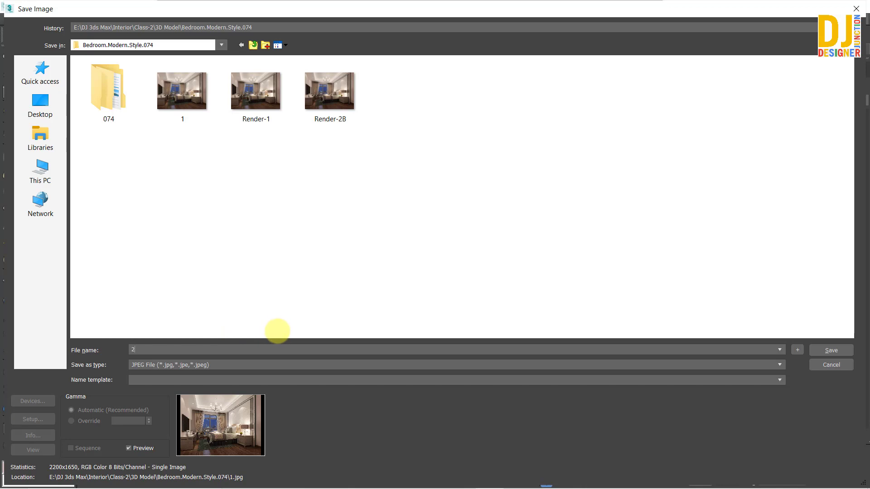
click(832, 350)
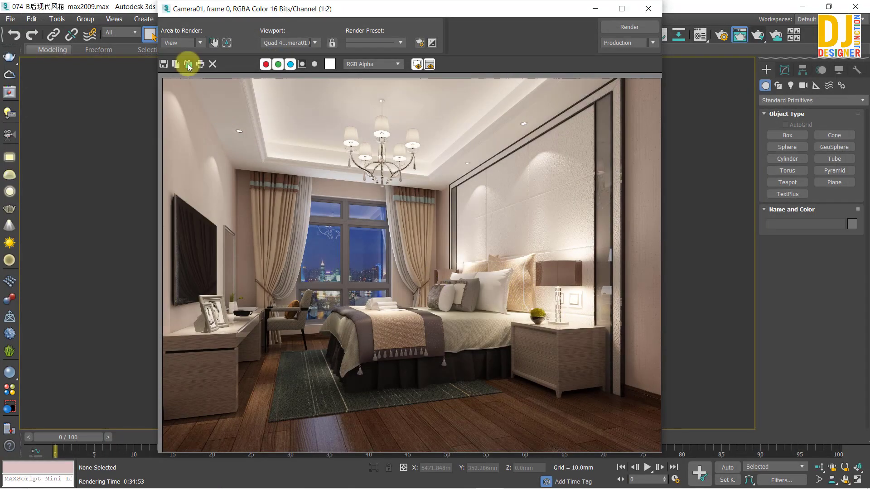
Reopen the image saving dialog and delete 2.jpg from the render folder
click(163, 64)
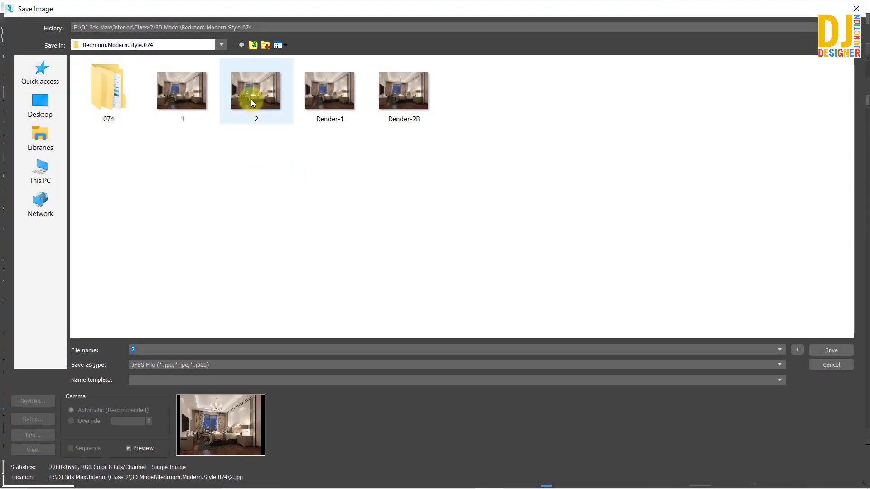
click(264, 100)
key(Delete)
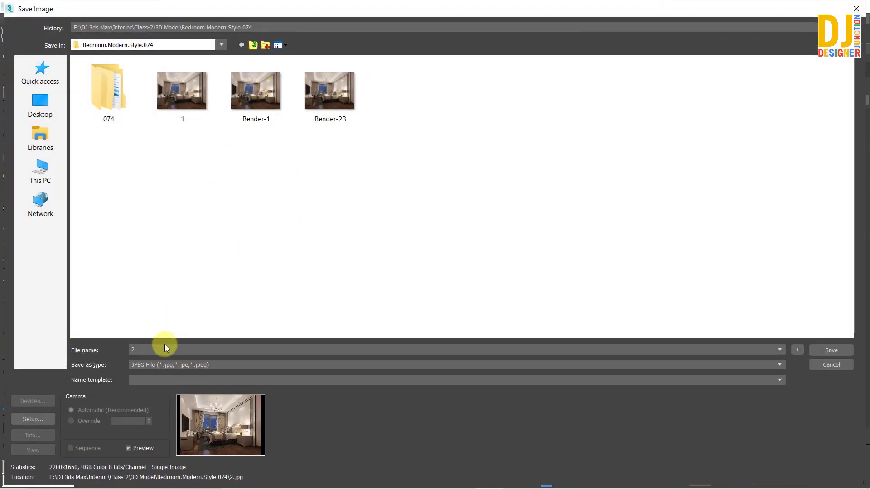
Save the rendered frame as a JPEG file in the Bedroom.Modern.Style.074 folder
click(157, 363)
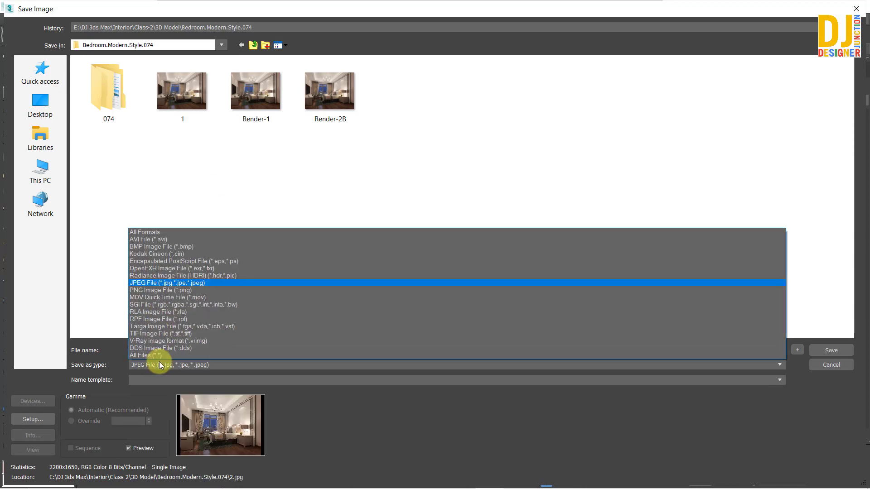
click(159, 362)
click(831, 351)
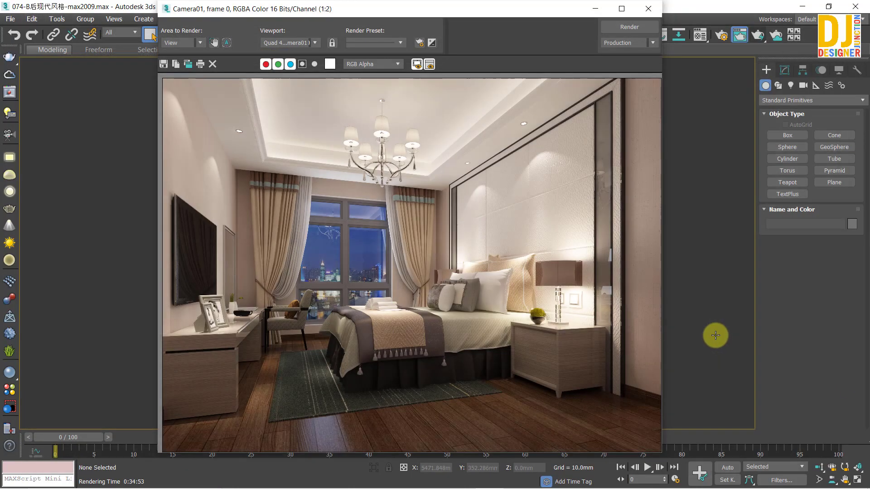
Maximize and close the rendered frame window, and show the last rendered frame again
drag(251, 14, 295, 40)
click(665, 36)
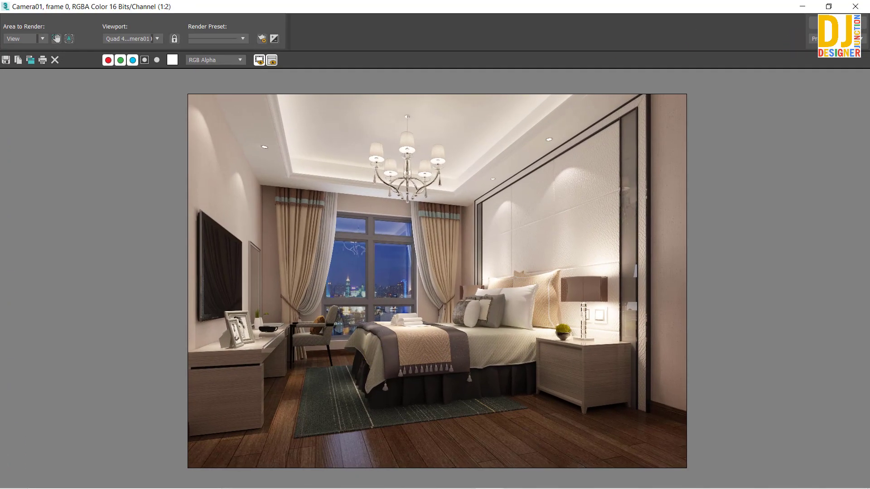
click(855, 7)
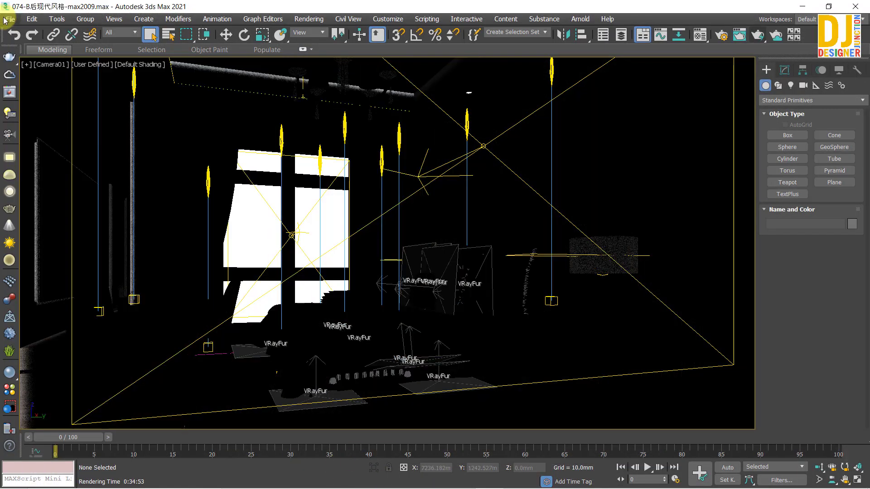
click(10, 19)
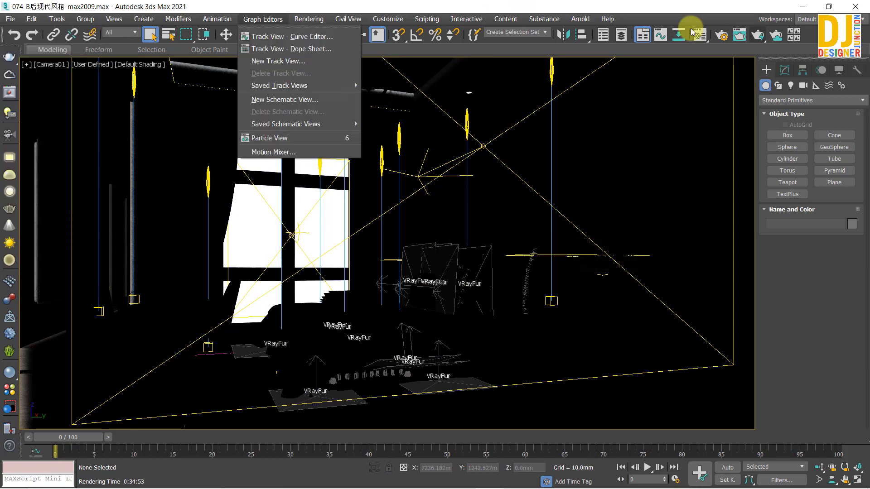
click(755, 36)
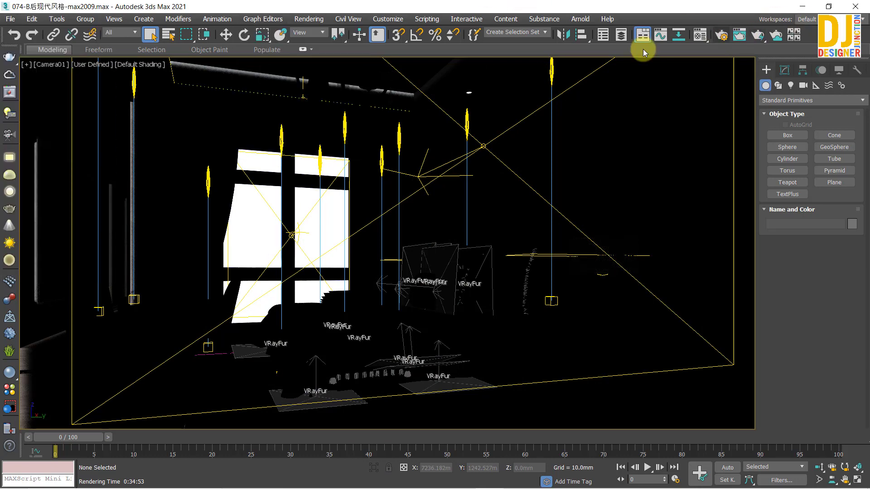
click(740, 36)
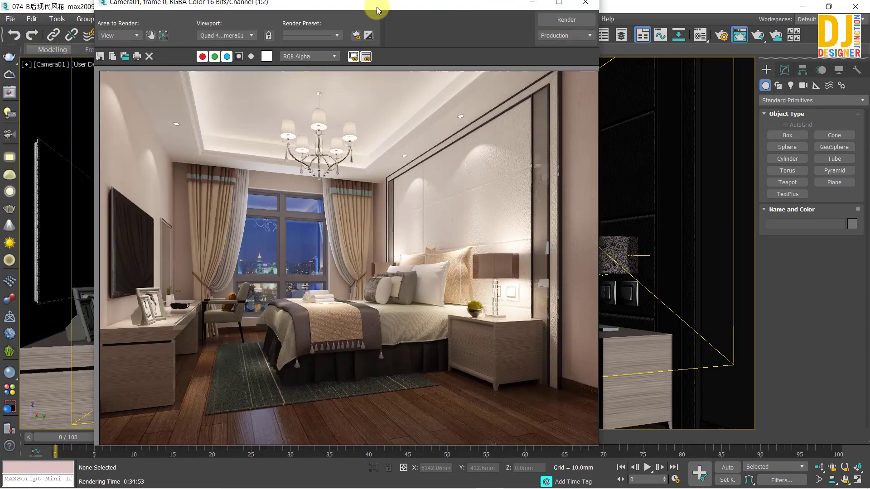
Save the rendered frame as a JPEG named 55 with quality 100 and smoothing 76
drag(377, 7, 547, 13)
click(271, 63)
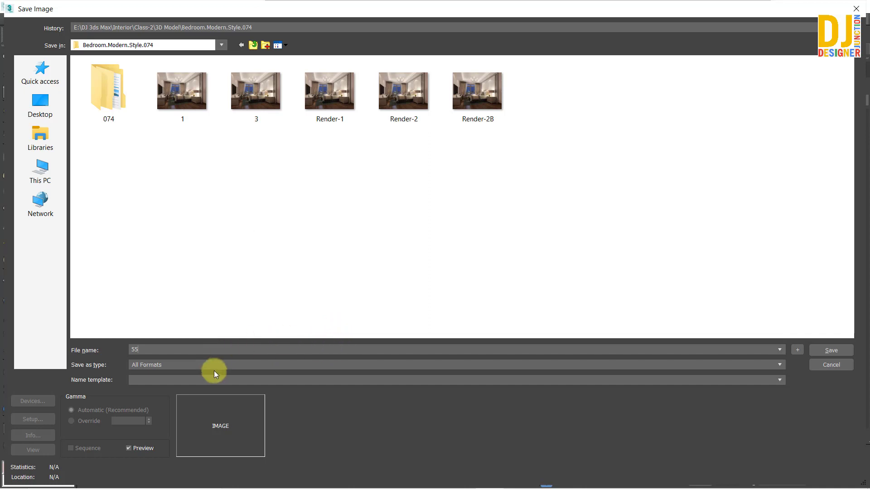
click(204, 369)
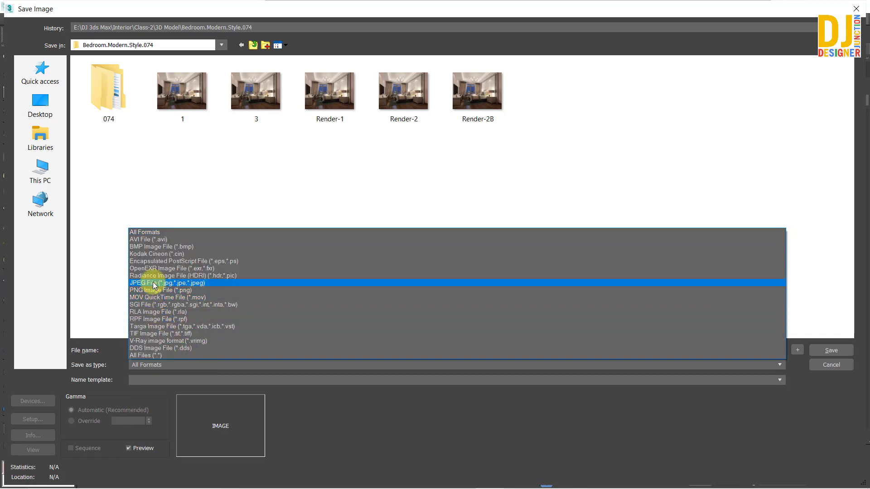
click(154, 283)
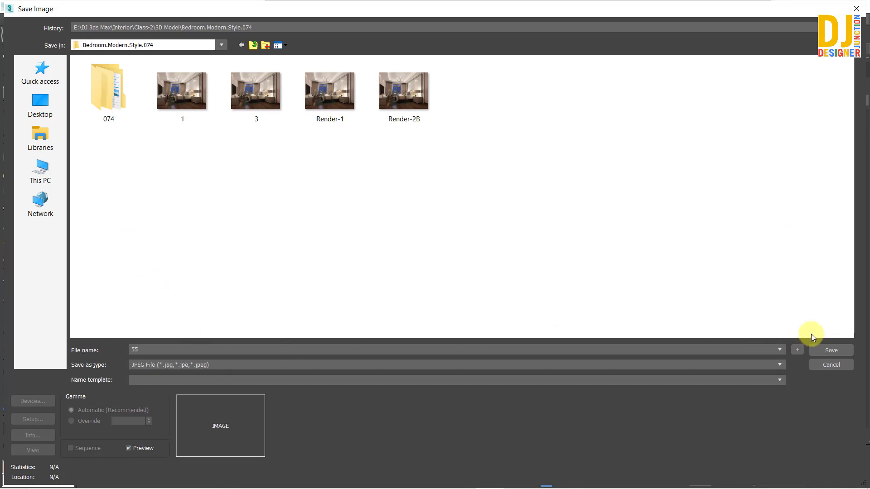
click(830, 352)
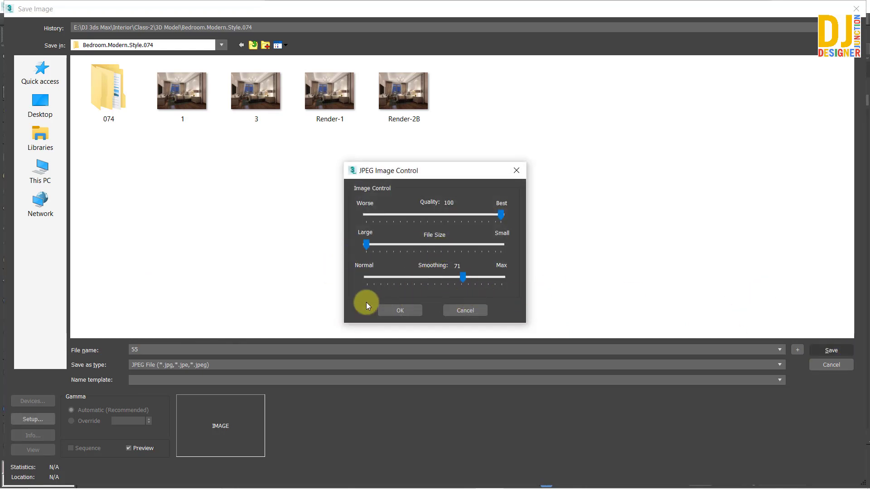
click(390, 310)
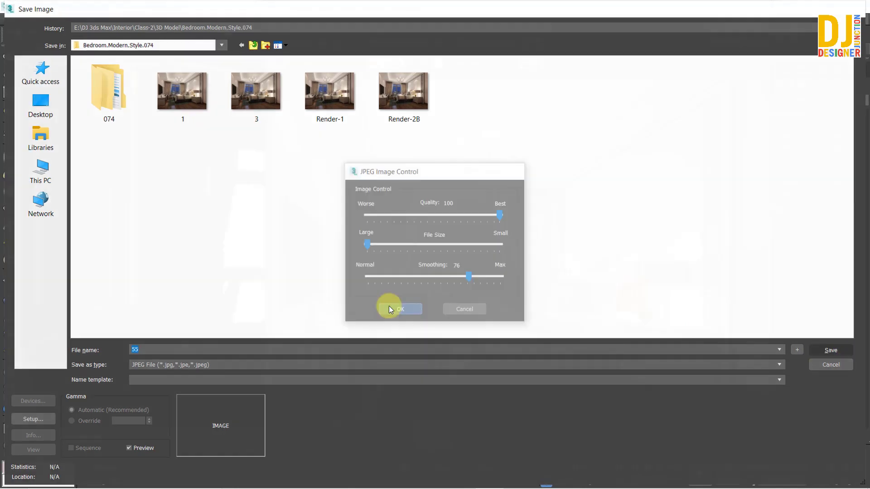
Open 55.jpg from the render folder in Photoshop and inspect the sharpness around the bed
click(429, 485)
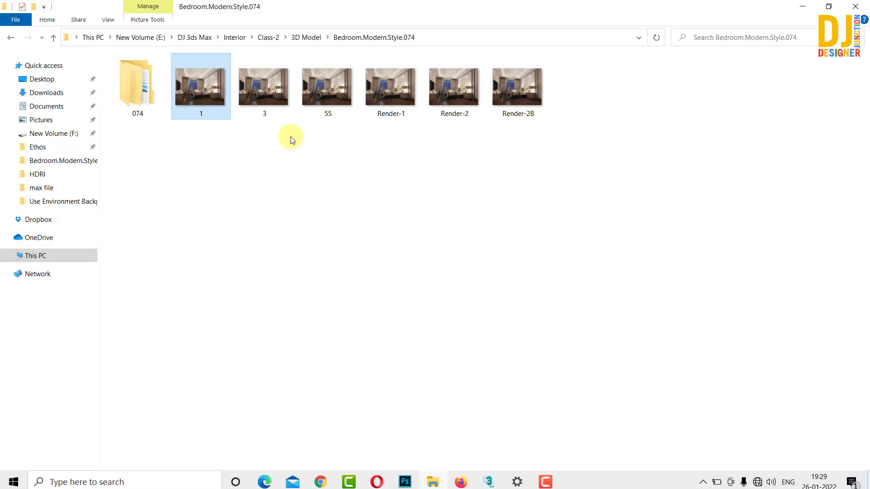
drag(328, 87, 634, 9)
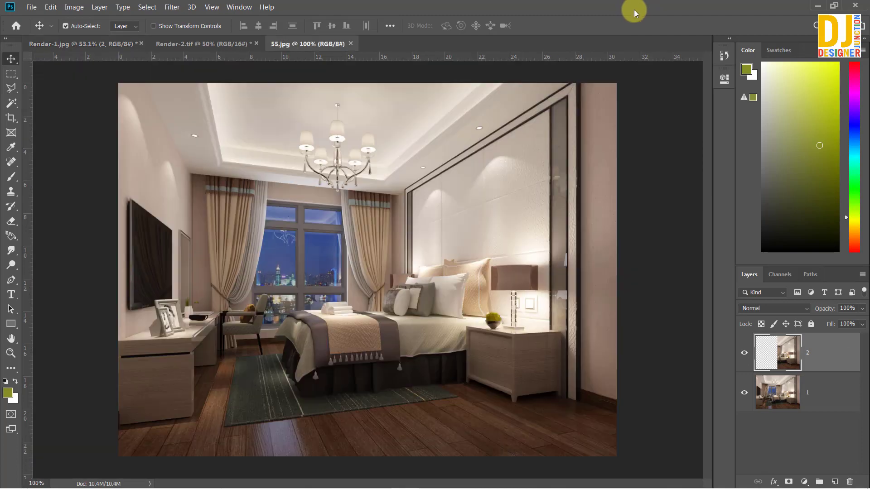
scroll(344, 352, up, 4)
scroll(380, 356, up, 3)
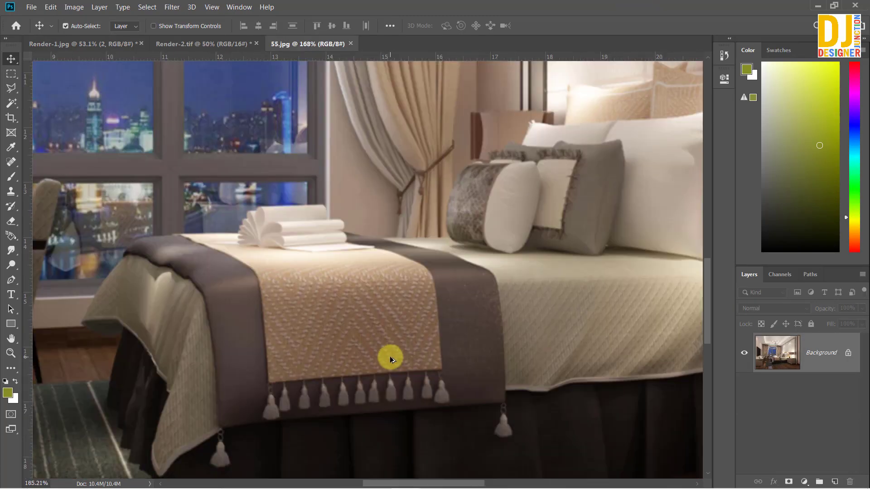
scroll(353, 301, down, 5)
scroll(356, 302, down, 2)
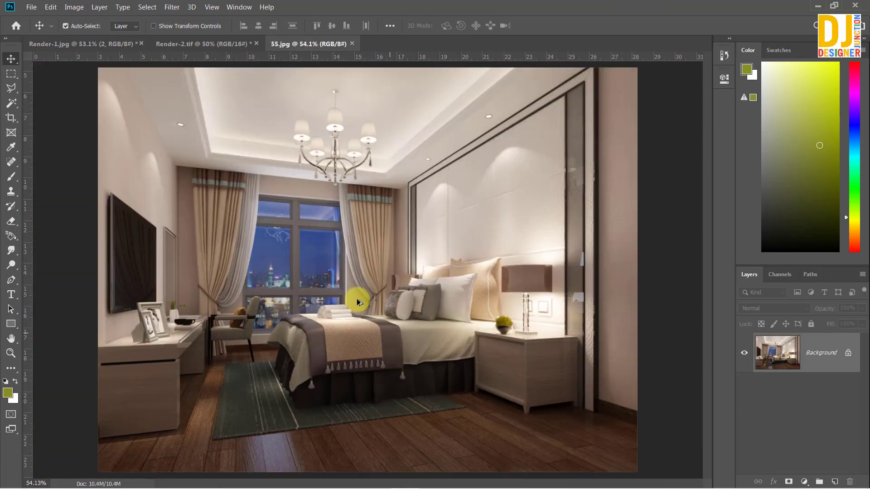
Try copying layer 2 from Render-1.jpg into 55.jpg and undo the copy
click(86, 44)
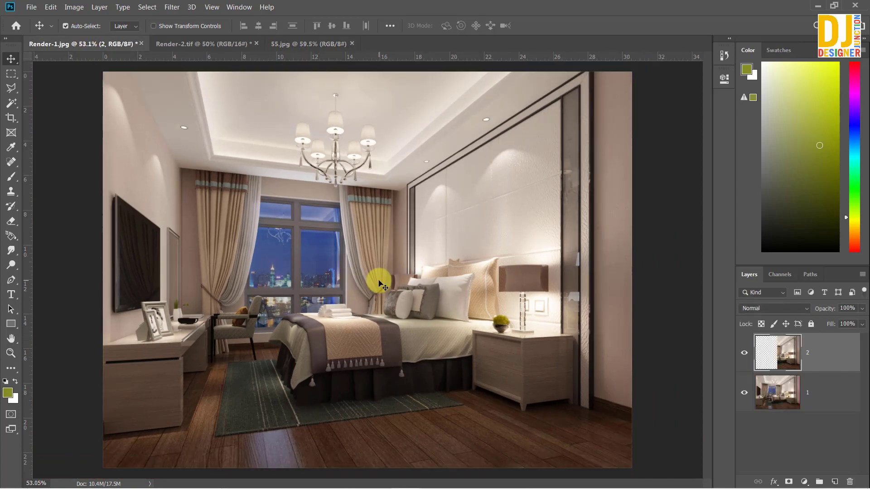
mouse_move(379, 278)
mouse_down()
mouse_move(338, 43)
mouse_move(377, 271)
mouse_up()
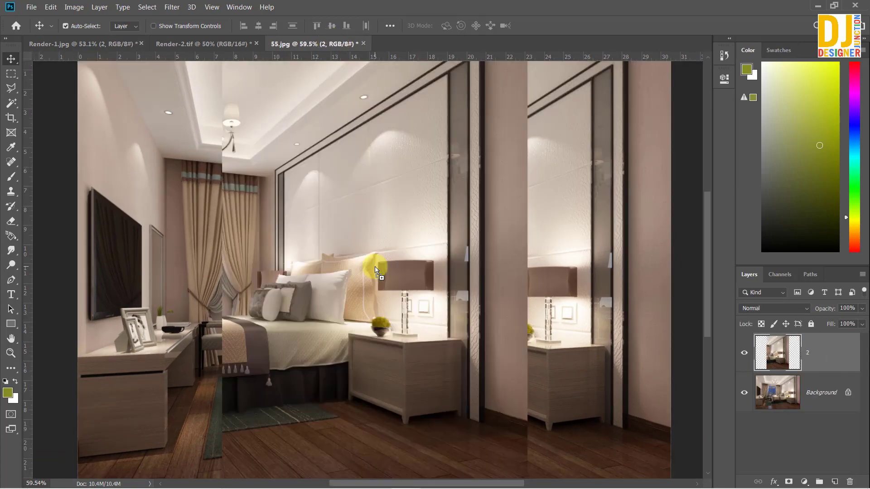
key(ctrl+z)
Copy layer 1 from Render-1.jpg over the background of 55.jpg and toggle its visibility to compare the images
click(81, 44)
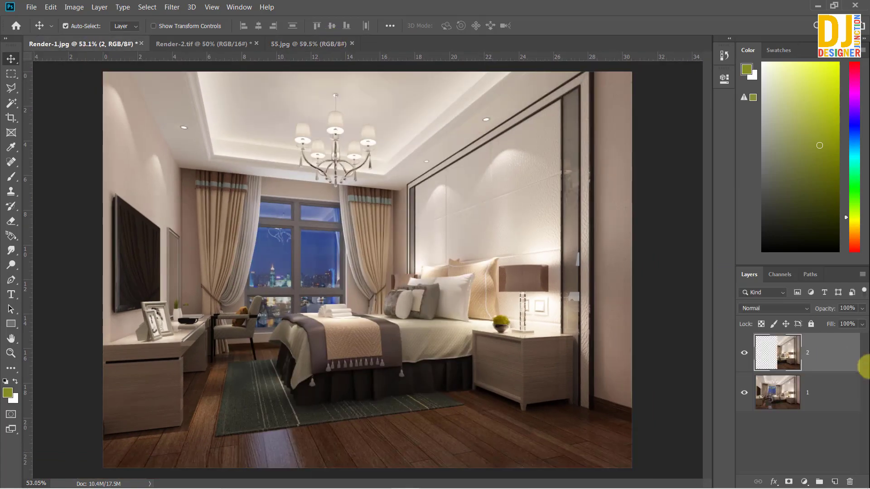
drag(806, 397, 376, 238)
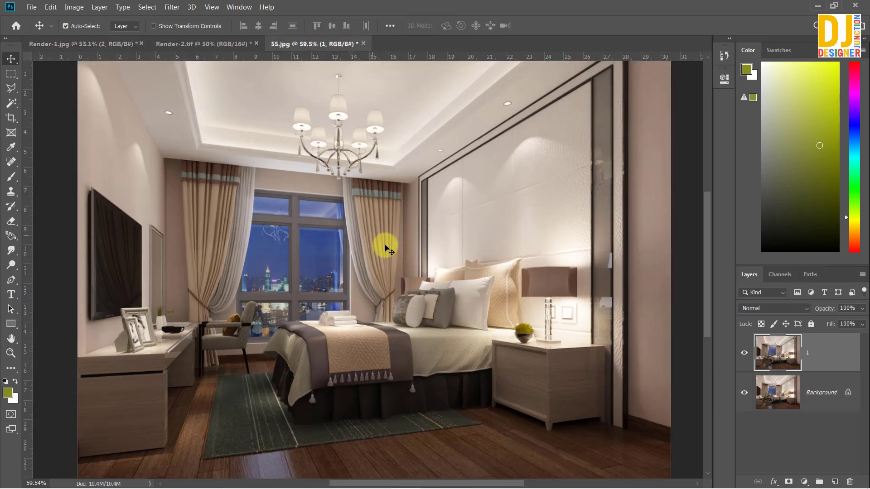
click(744, 353)
click(746, 355)
Examine the bed runner up close, toggling layer 1 to compare its texture detail with the smoothed JPEG
scroll(372, 398, up, 8)
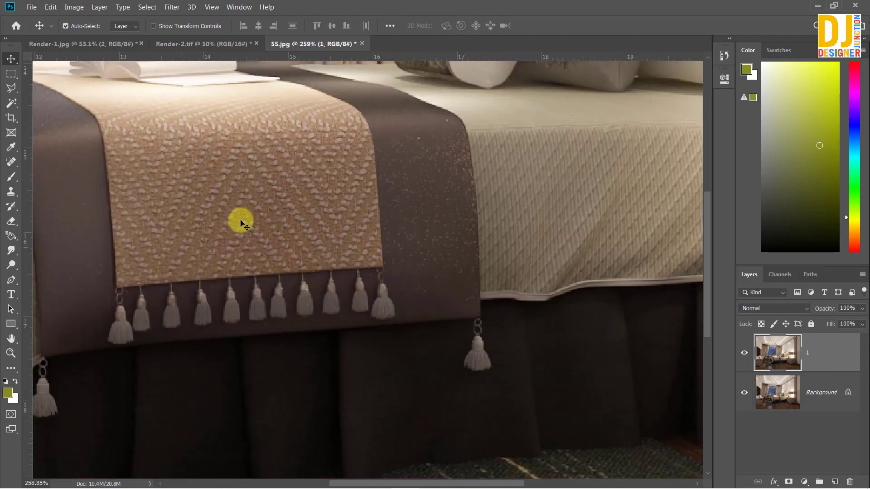
drag(295, 221, 482, 333)
click(744, 355)
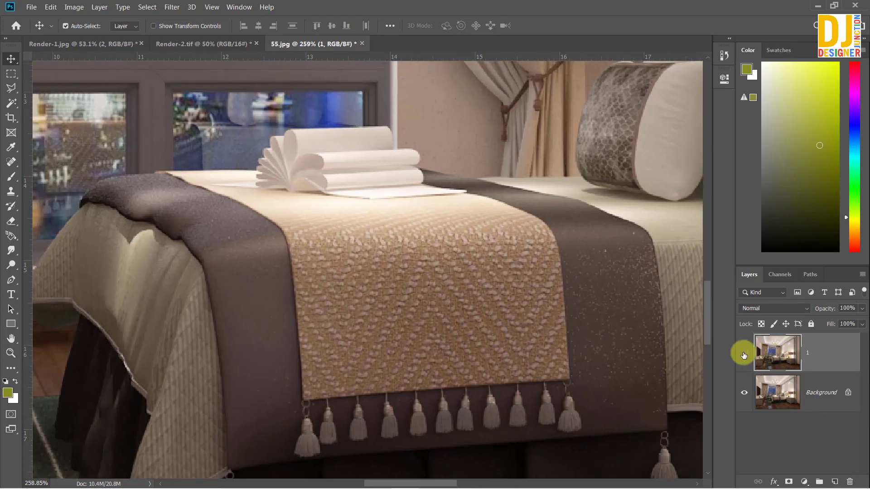
click(744, 355)
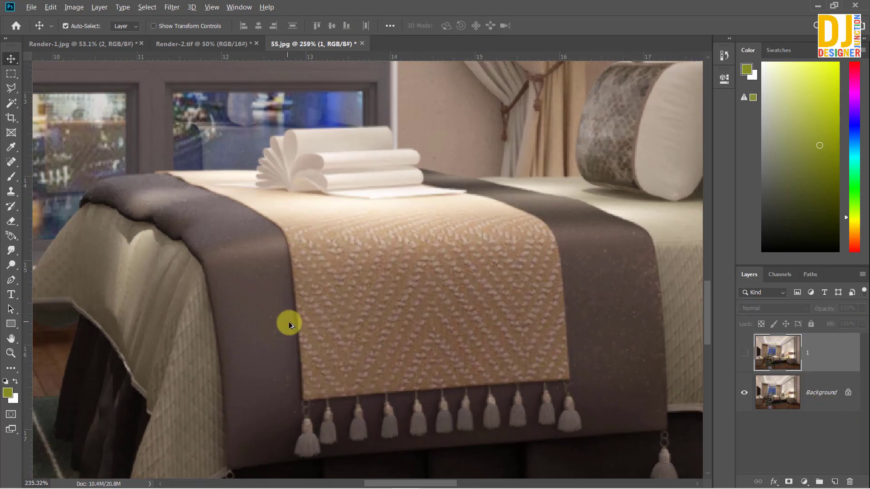
scroll(290, 325, down, 5)
scroll(365, 317, up, 6)
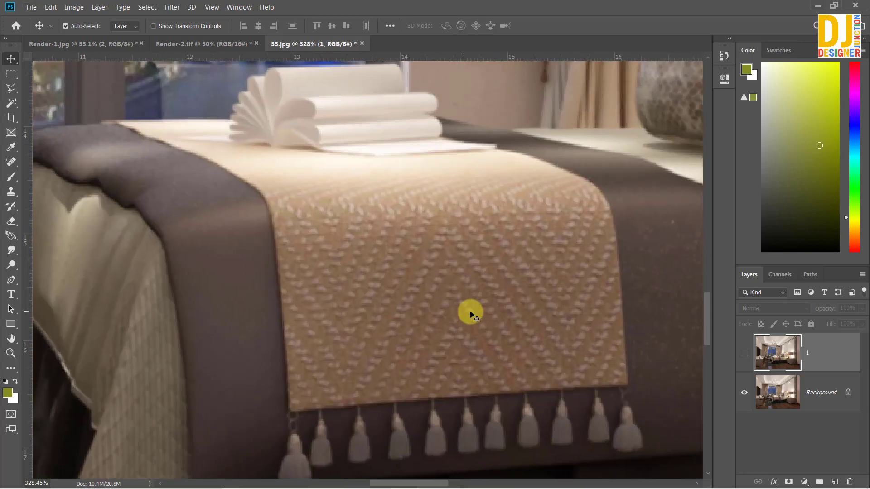
click(744, 355)
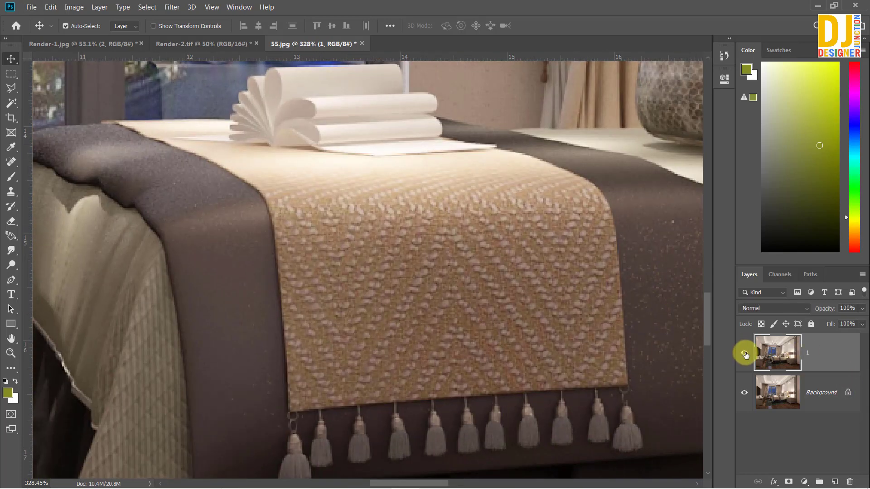
click(744, 354)
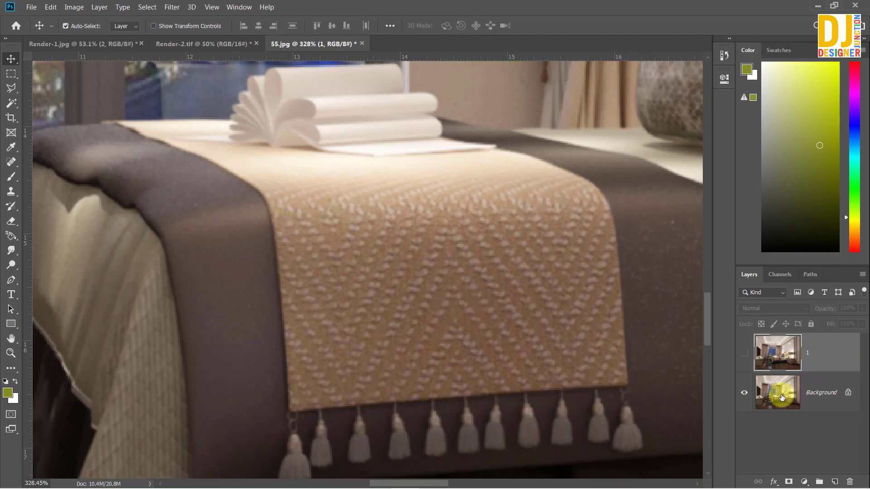
Select the Background layer and repeatedly show and hide layer 1 to compare the runner's weave and tassels
click(801, 395)
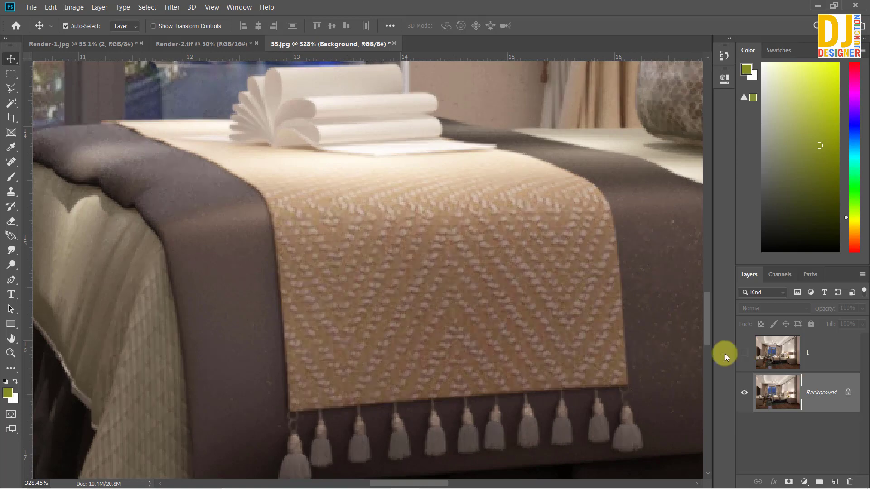
click(744, 355)
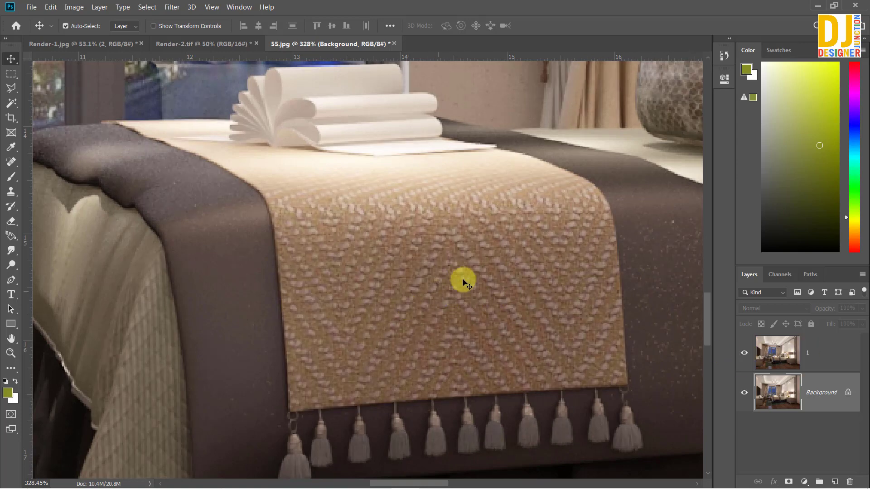
click(743, 353)
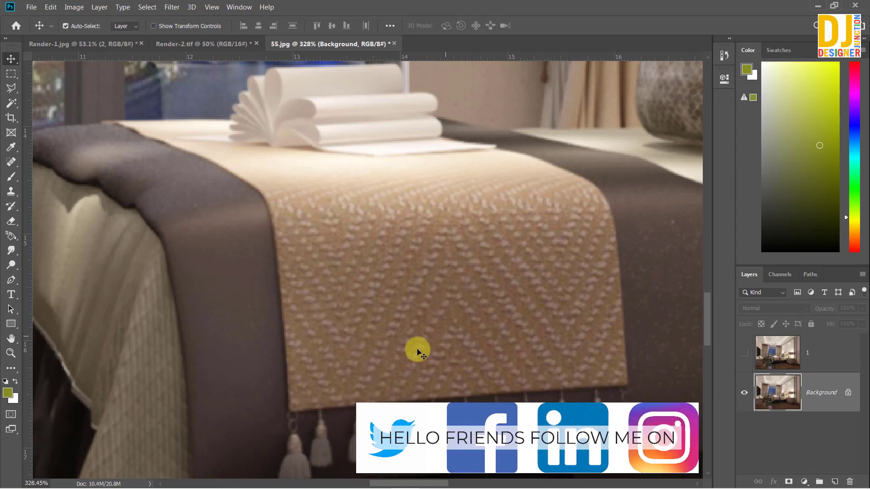
click(744, 354)
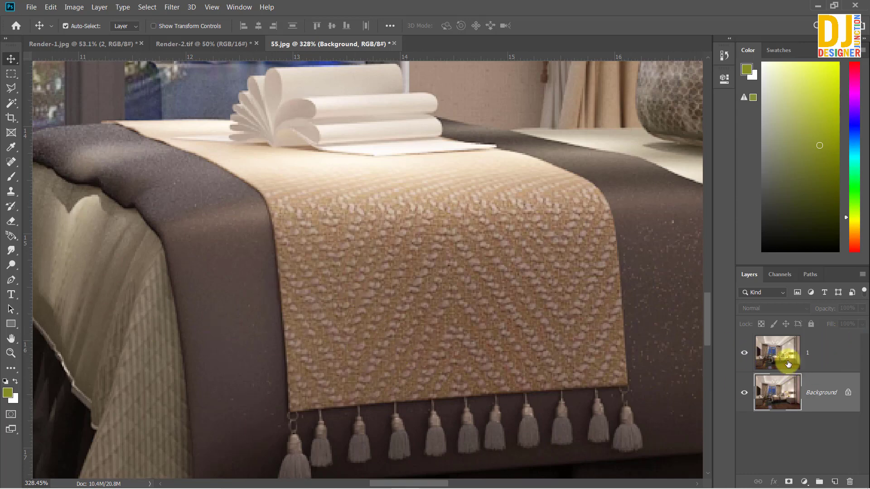
click(744, 352)
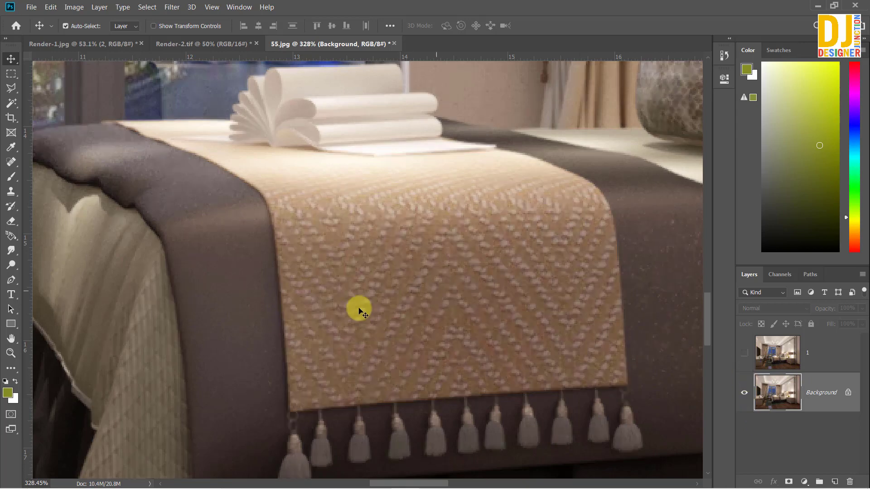
click(744, 353)
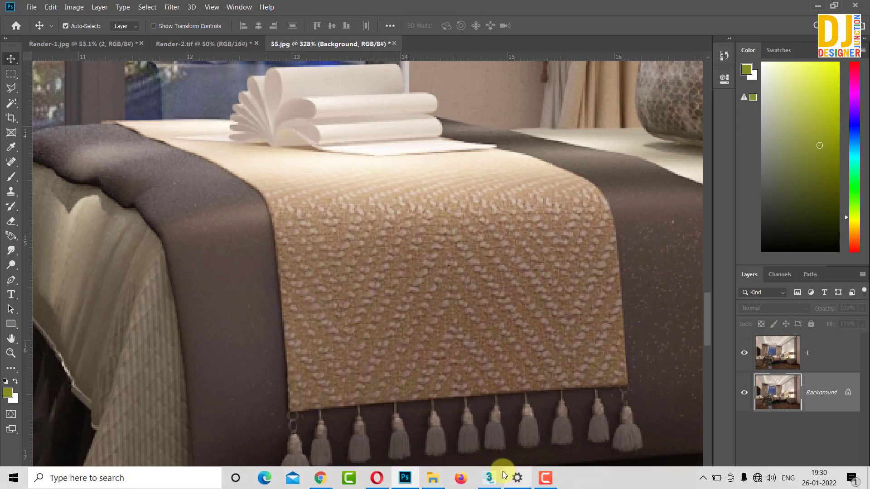
Switch to 3ds Max, return to the render folder, and open Render-2B.jpg in Photos
click(488, 478)
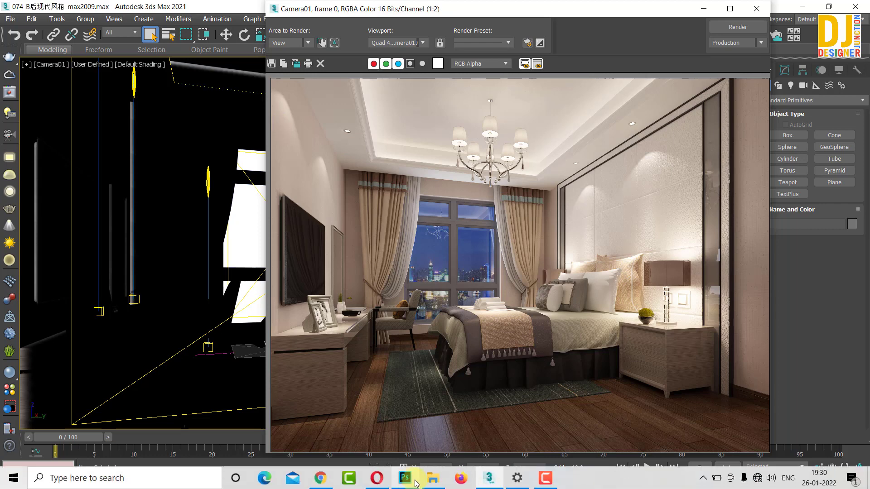
click(433, 478)
click(144, 97)
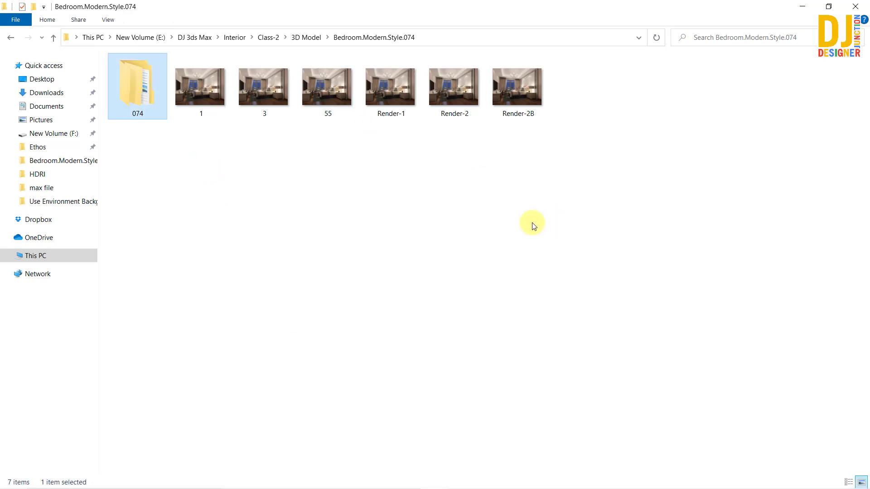
click(521, 90)
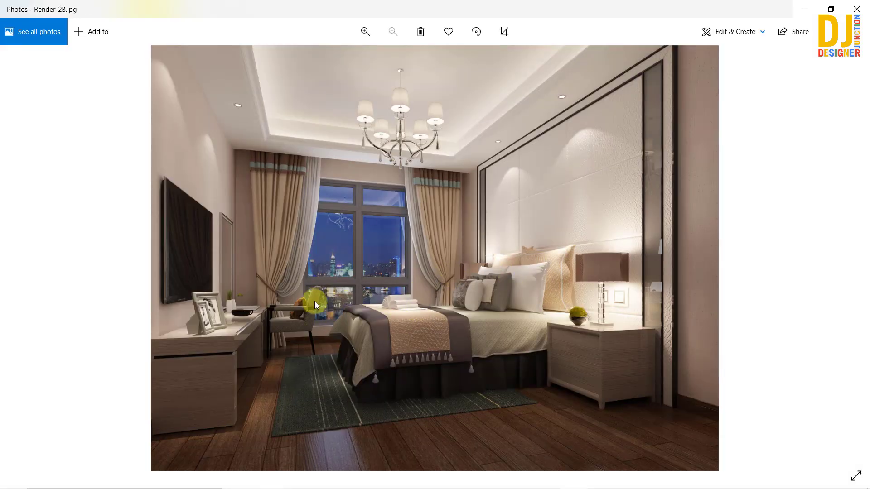
Close the Render-2B.jpg preview and select Render-2 and Render-2B singly and together to check their file sizes
click(863, 12)
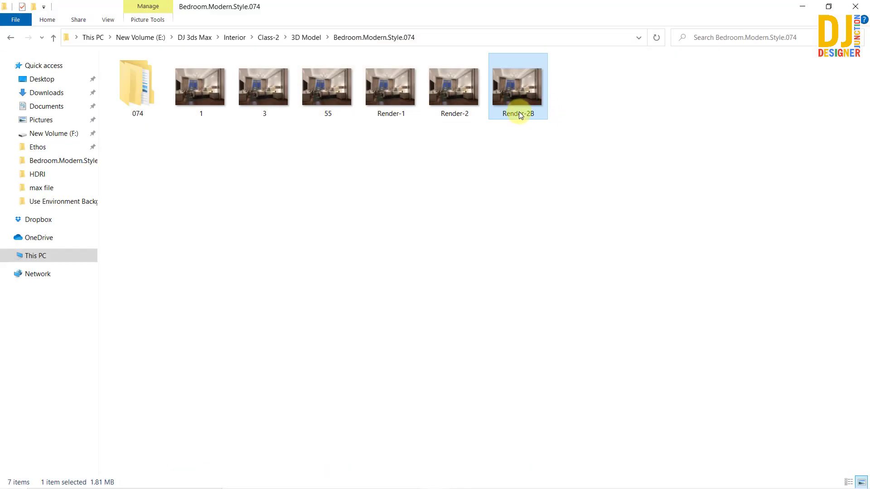
click(532, 99)
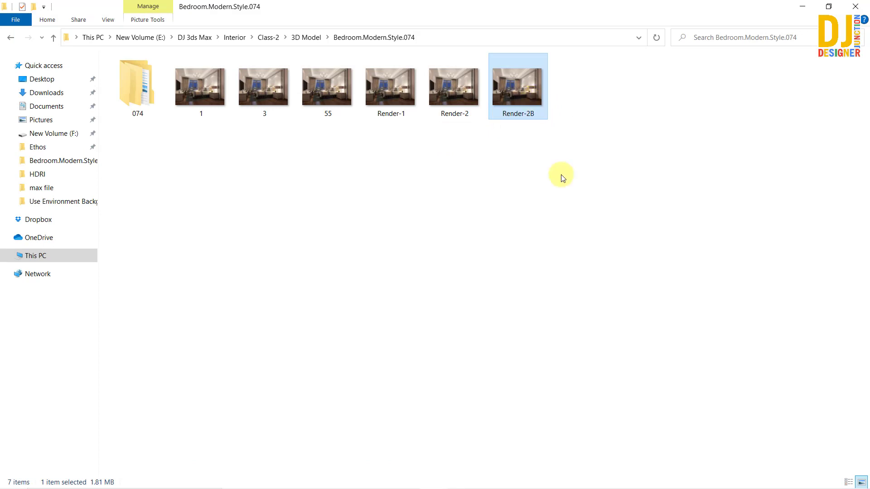
ctrl+click(393, 91)
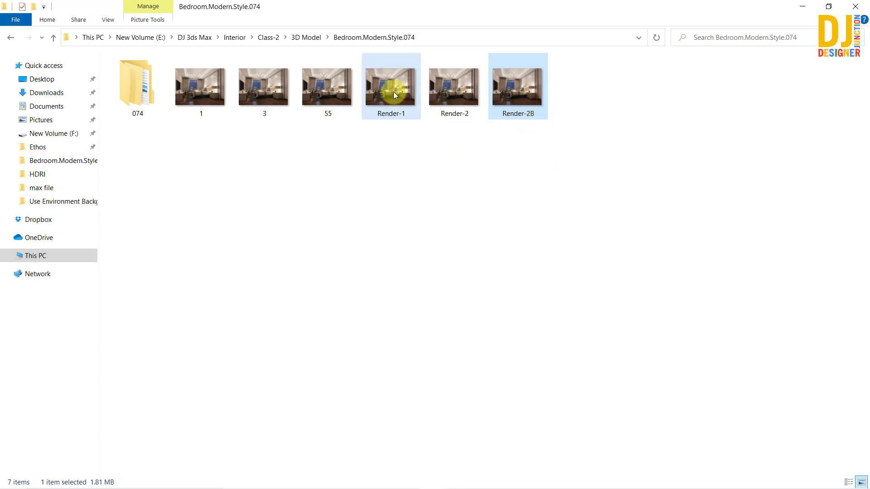
click(445, 94)
ctrl+click(518, 95)
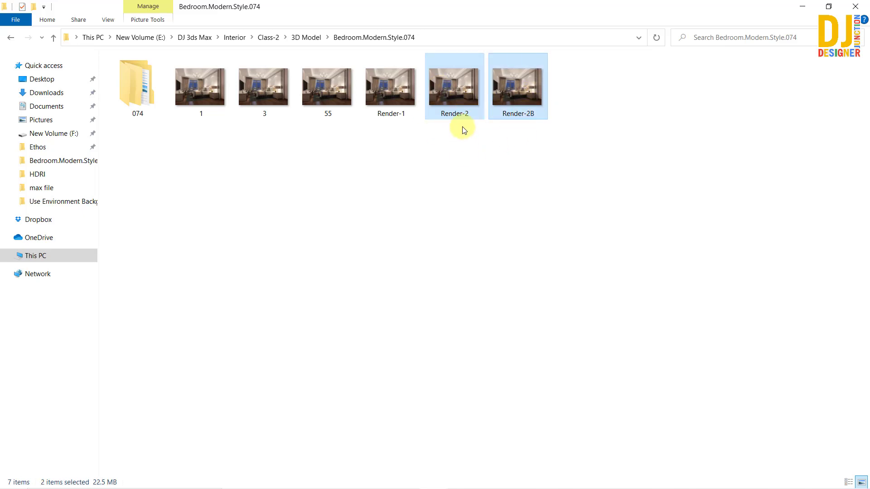
click(455, 93)
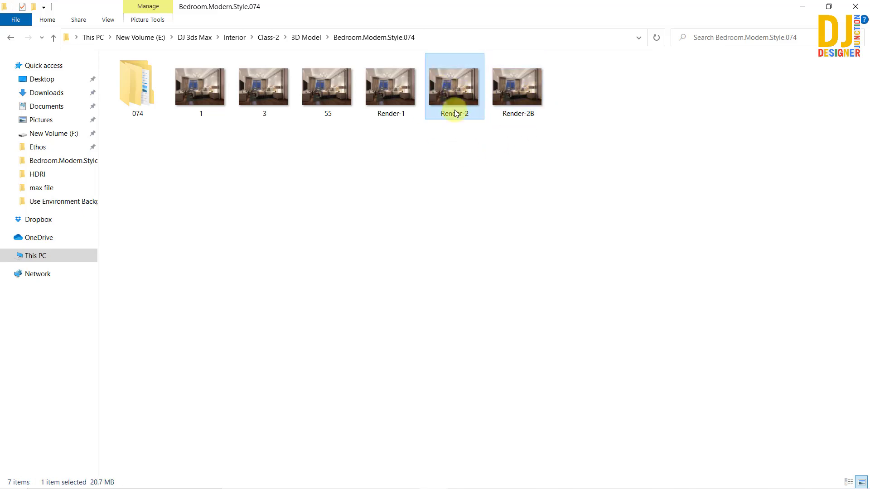
ctrl+click(523, 90)
click(492, 269)
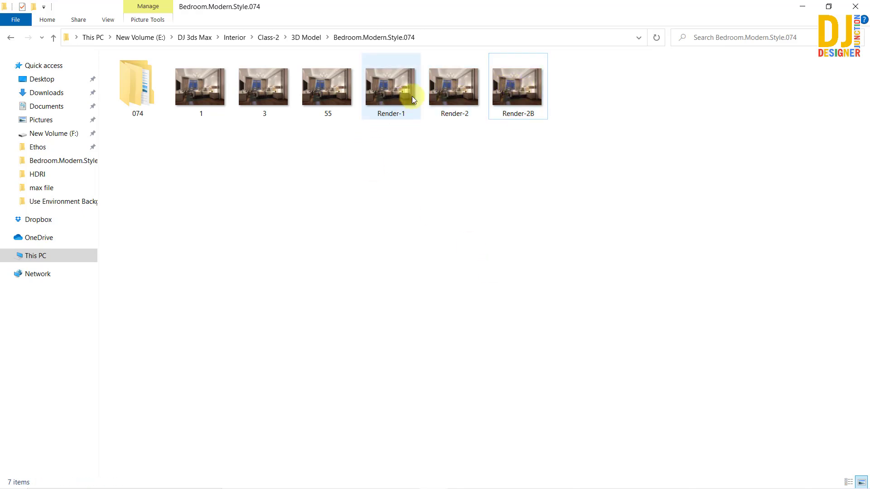
Alternate between Render-2 and Render-2B in the render folder to compare their individual file sizes
click(457, 102)
click(510, 92)
click(443, 86)
click(512, 89)
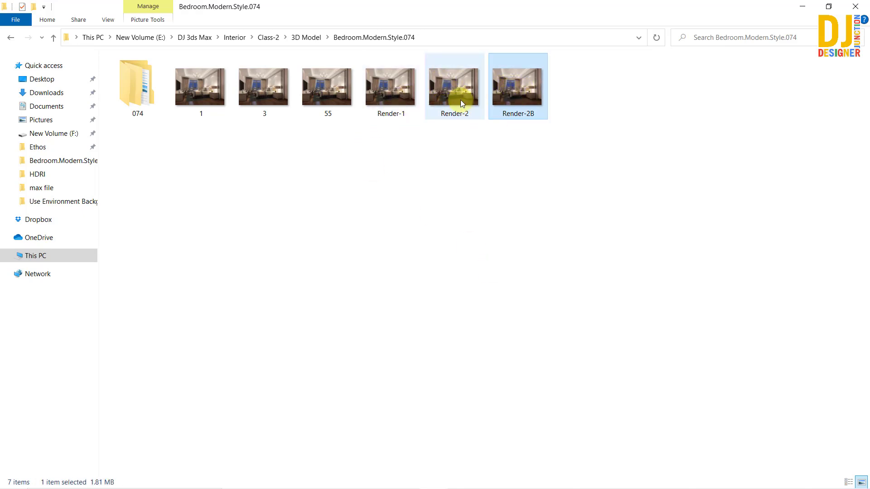
click(461, 99)
click(515, 96)
click(467, 95)
click(501, 97)
click(453, 93)
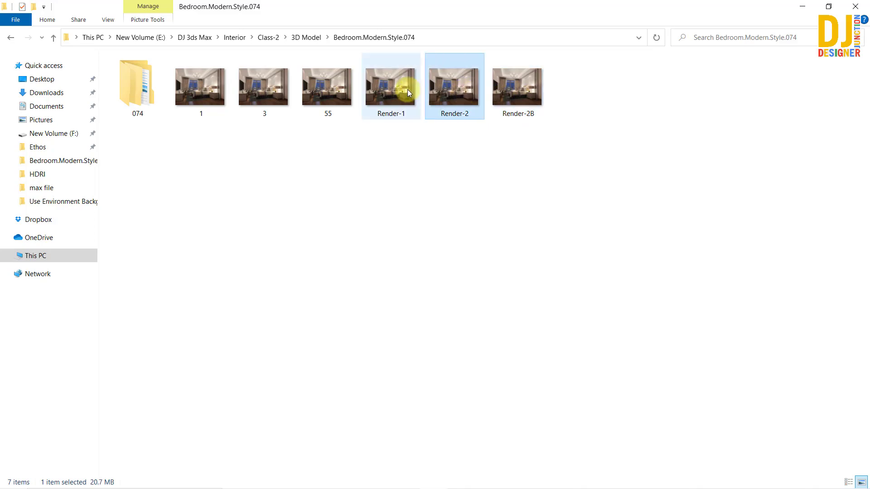
View Render-1.jpg in Photos and close it to return to the render folder
double_click(373, 99)
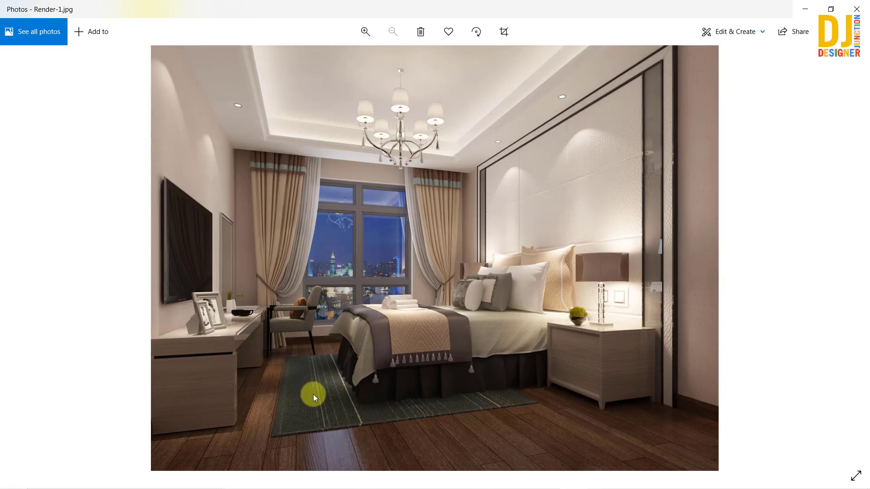
click(857, 9)
click(148, 84)
click(594, 410)
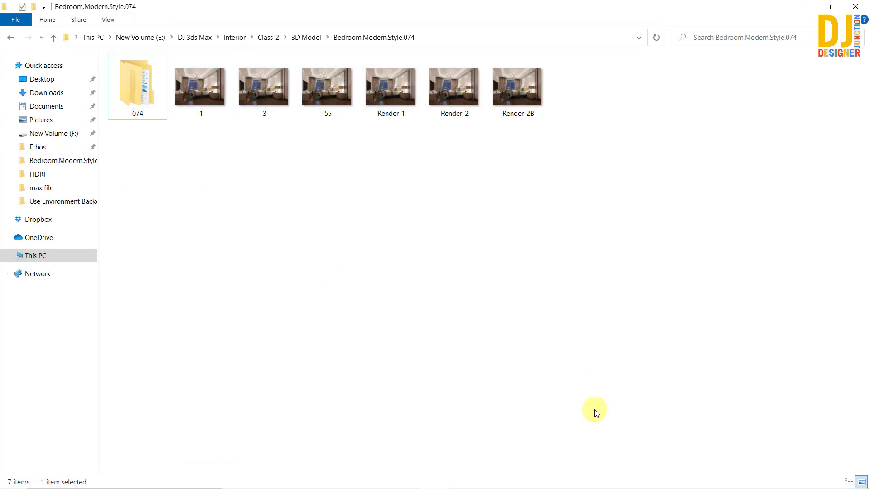
Switch to 3ds Max and save the rendered bedroom as JPEG files 66 and 7458 in Bedroom.Modern.Style.074
mouse_move(534, 479)
click(487, 478)
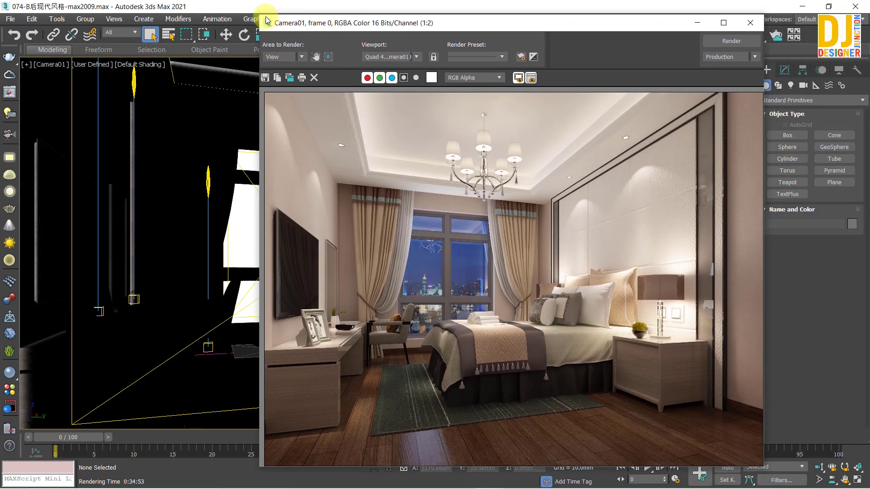
drag(268, 20, 257, 12)
click(459, 307)
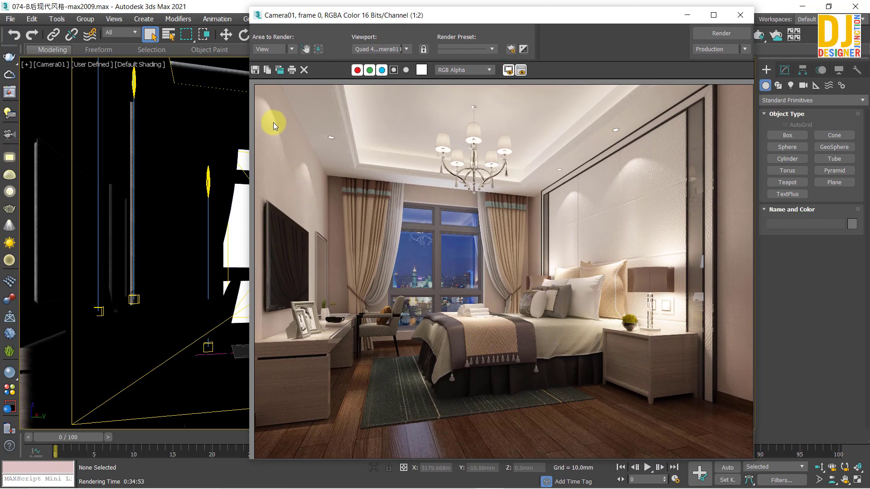
click(255, 70)
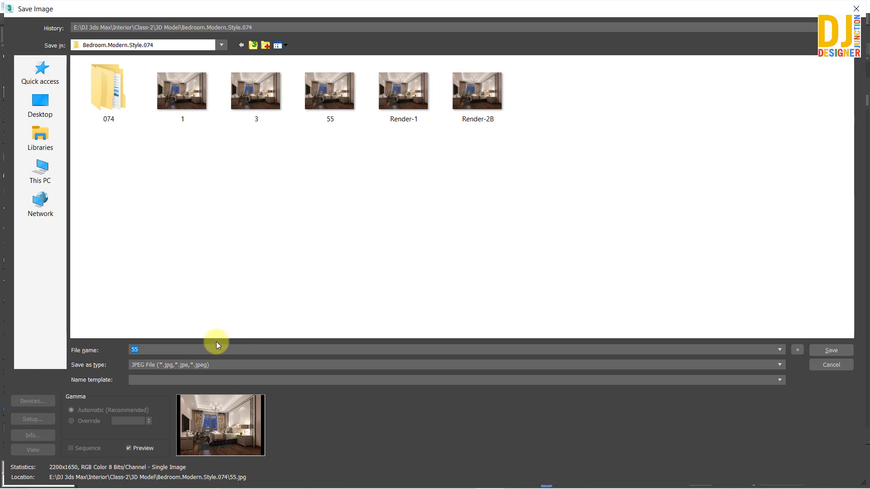
text(66)
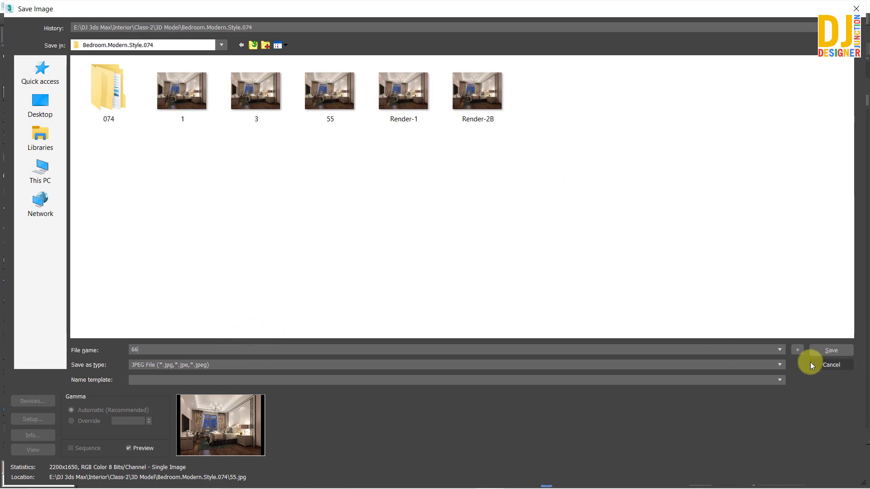
click(829, 358)
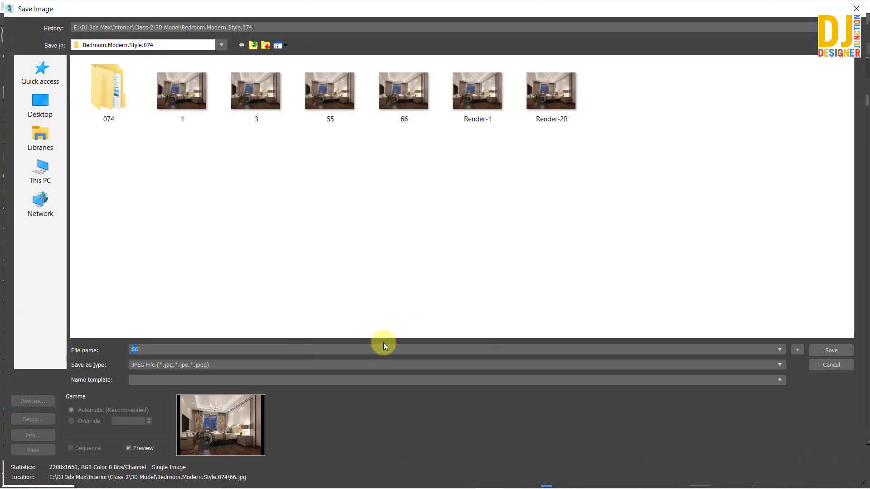
text(7458)
click(824, 352)
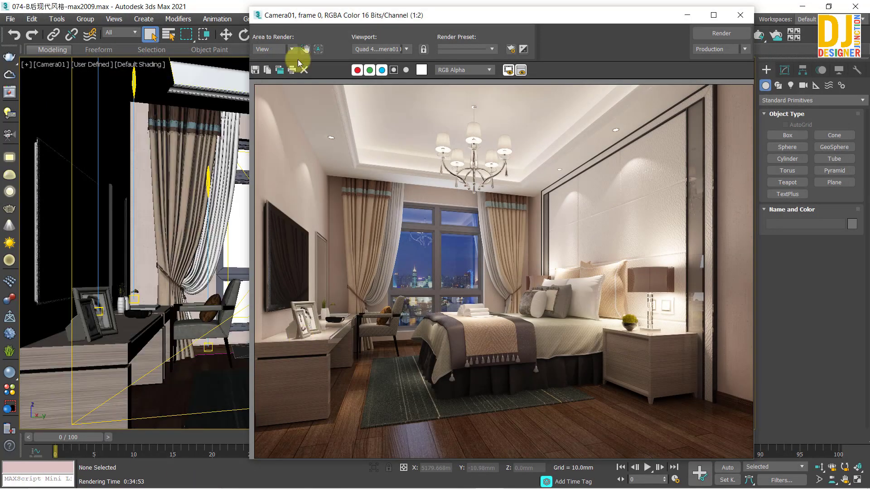
Save the render as JPEG file tyhz in Bedroom.Modern.Style.074 and again in its 074 subfolder
click(254, 69)
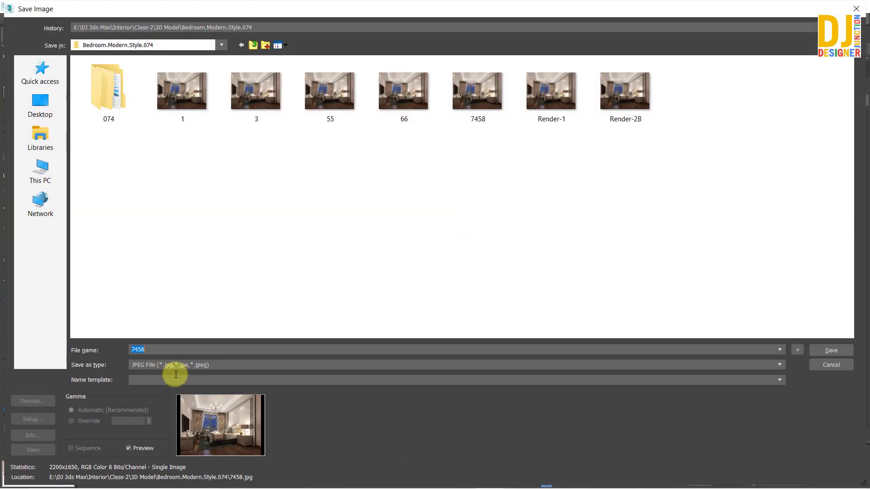
text(tyhz)
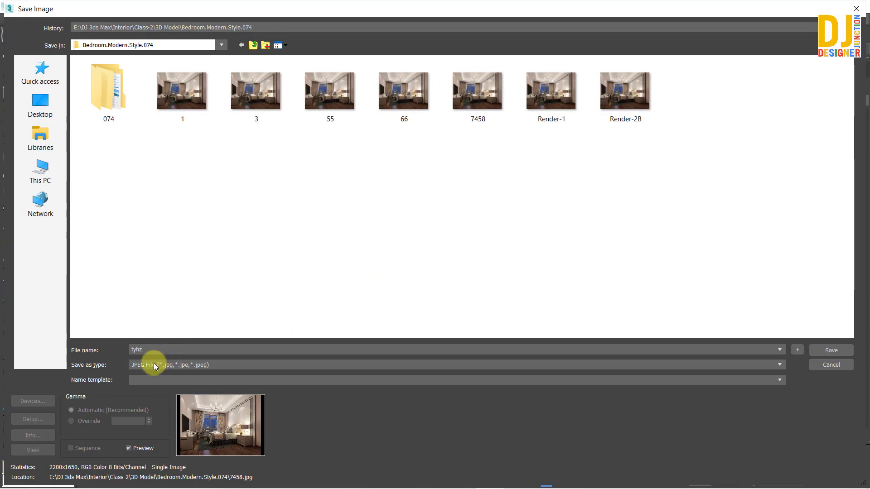
click(831, 351)
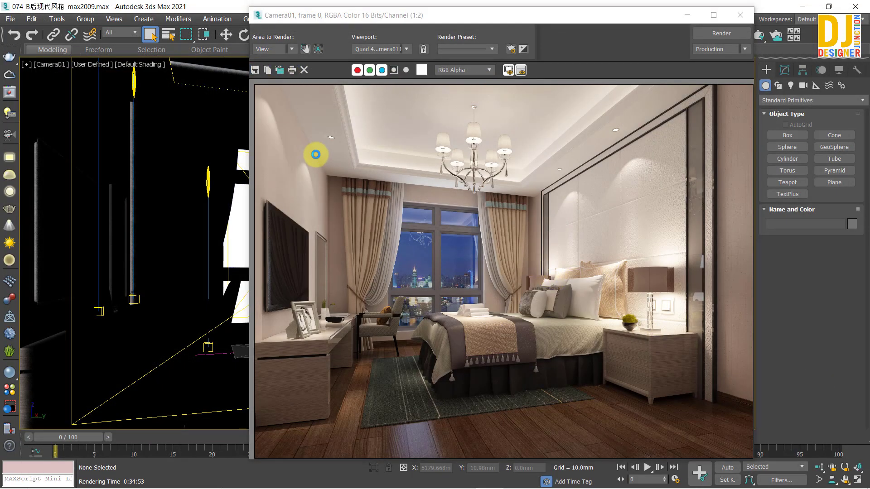
click(255, 69)
click(108, 91)
double_click(109, 91)
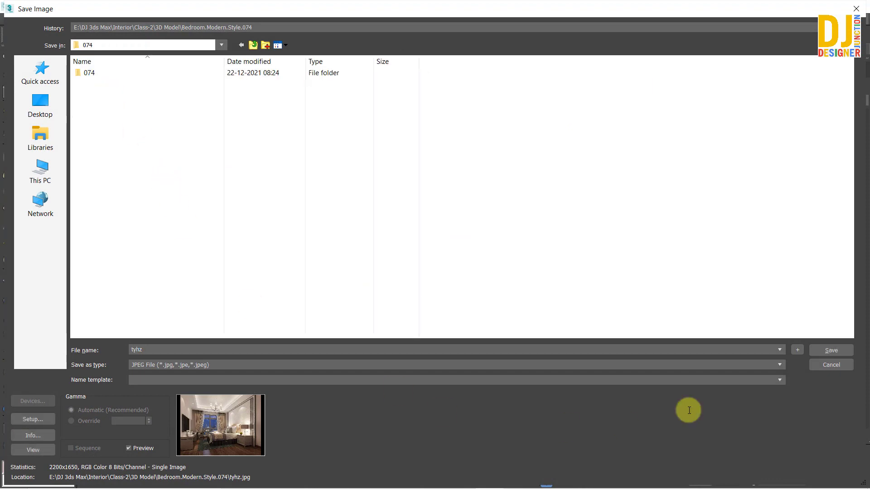
click(833, 352)
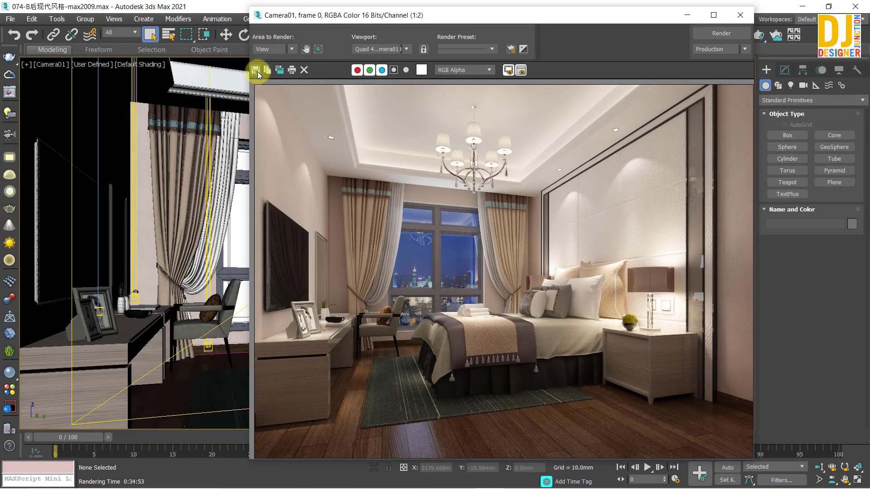
Save the render in the 074 subfolder as a JPEG file named sgbgxbxcvb
click(255, 69)
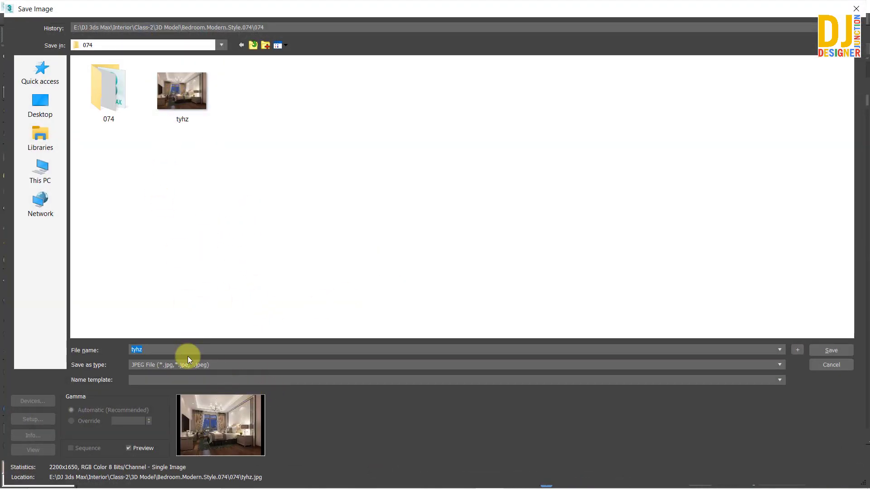
click(156, 368)
click(156, 366)
click(156, 366)
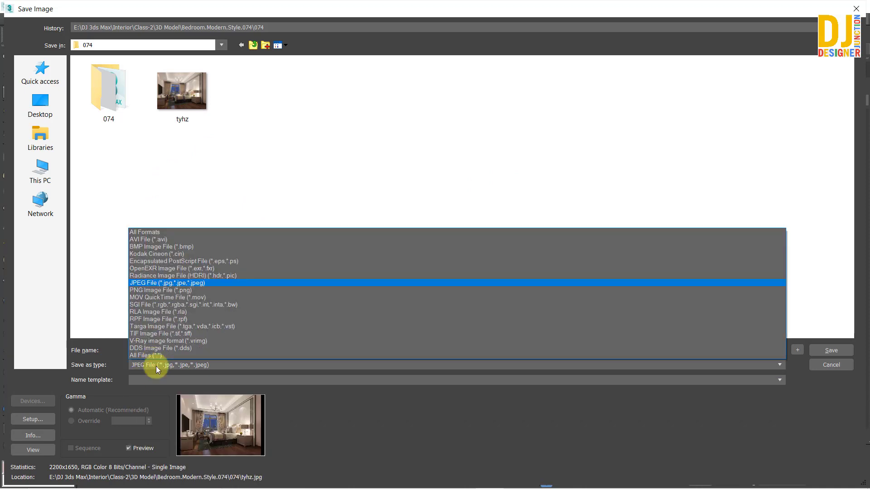
click(156, 367)
click(161, 347)
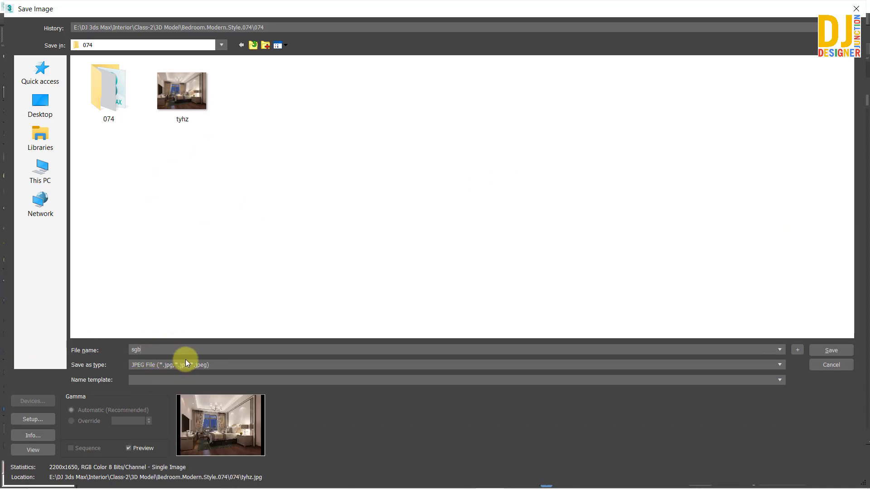
click(148, 367)
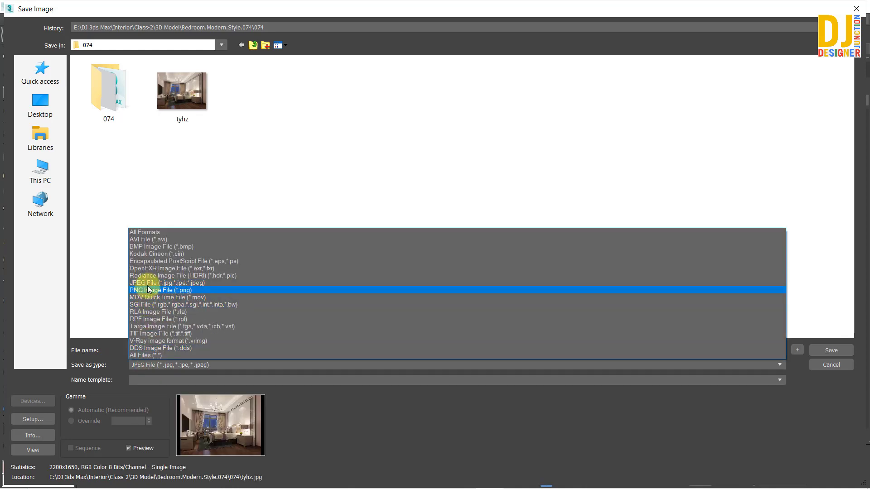
click(148, 286)
click(831, 350)
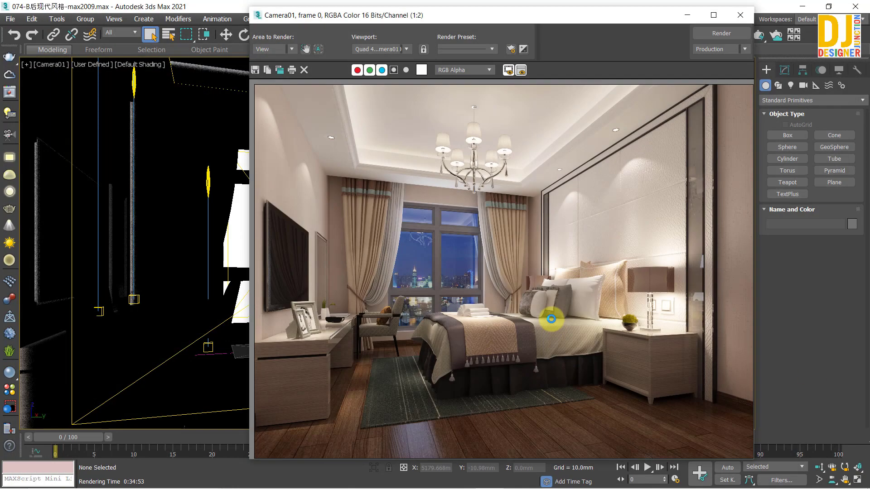
Save the render in the 074 subfolder as a TIF image named sgbgxbxcvb, accepting the TIF options
click(255, 69)
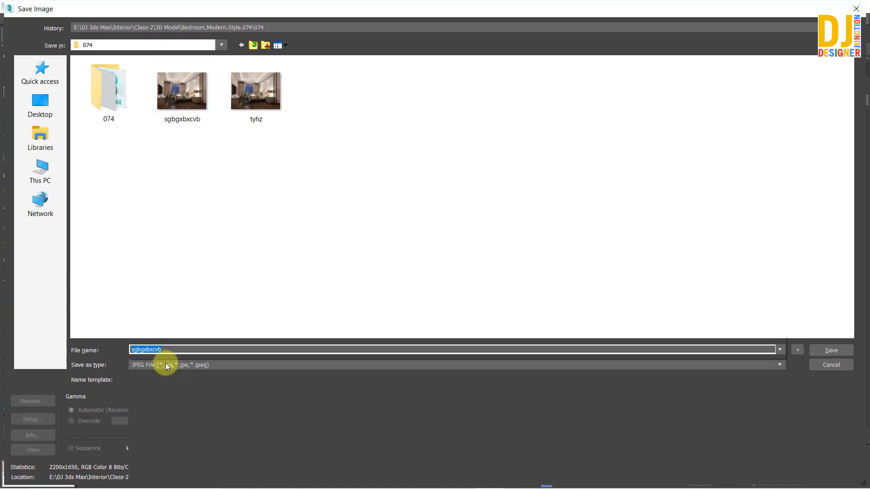
click(164, 364)
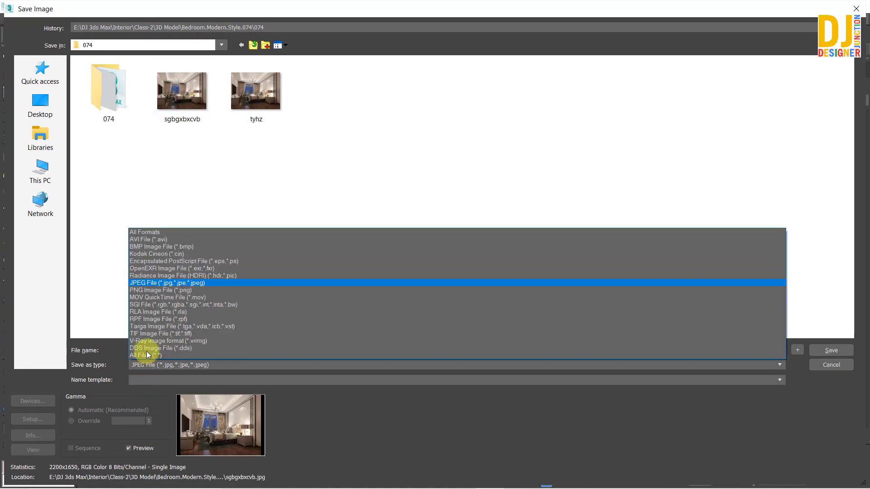
click(149, 333)
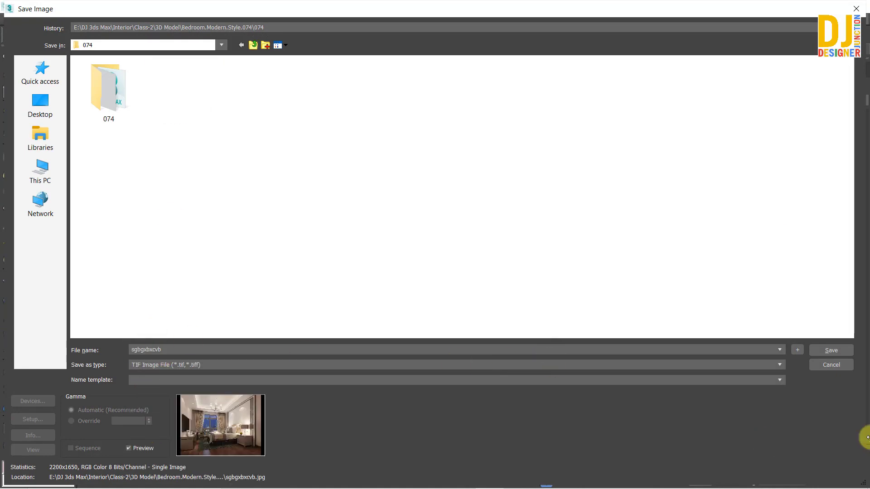
click(831, 350)
click(504, 270)
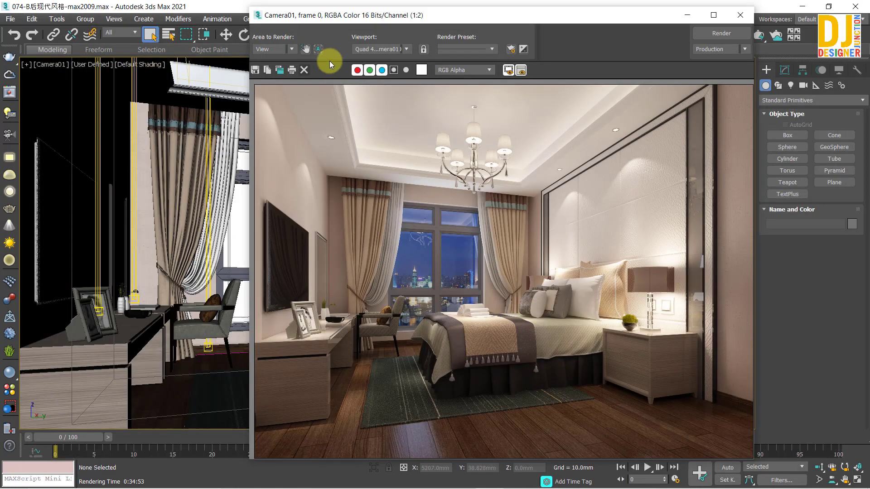
Start saving the render in the 074 subfolder as a JPEG file named shdh
click(255, 70)
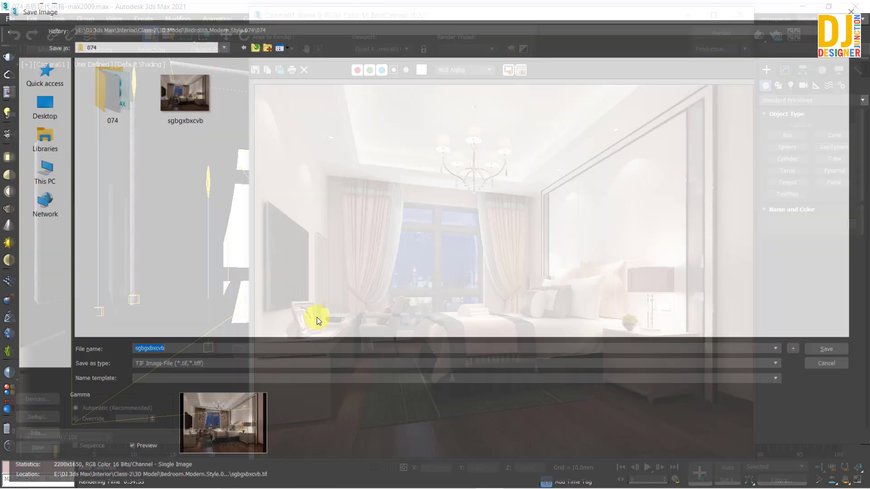
text(sh)
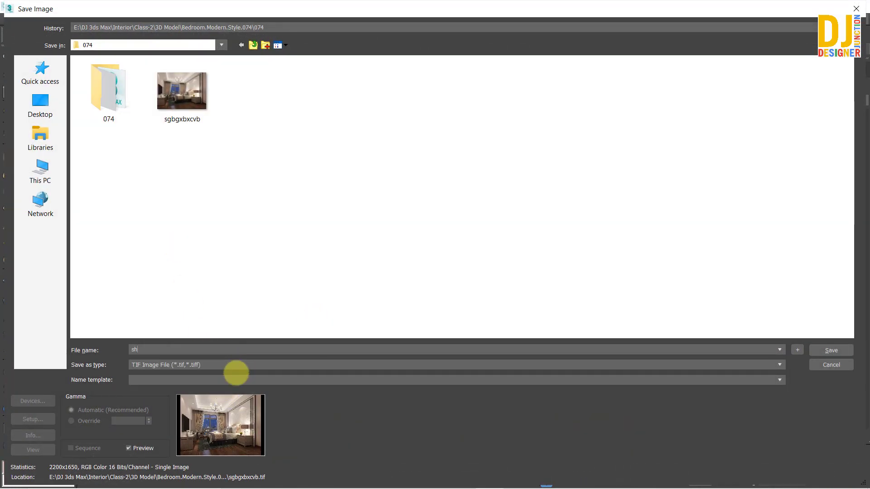
text(df)
click(162, 363)
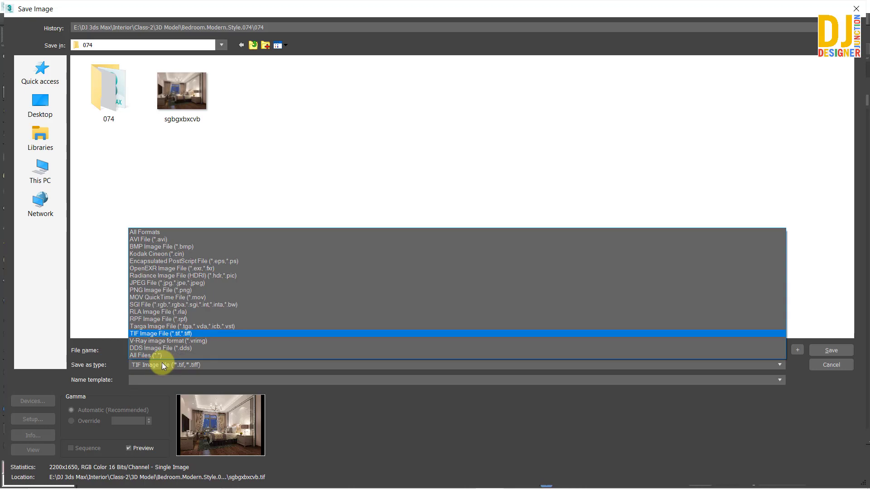
click(143, 283)
click(826, 353)
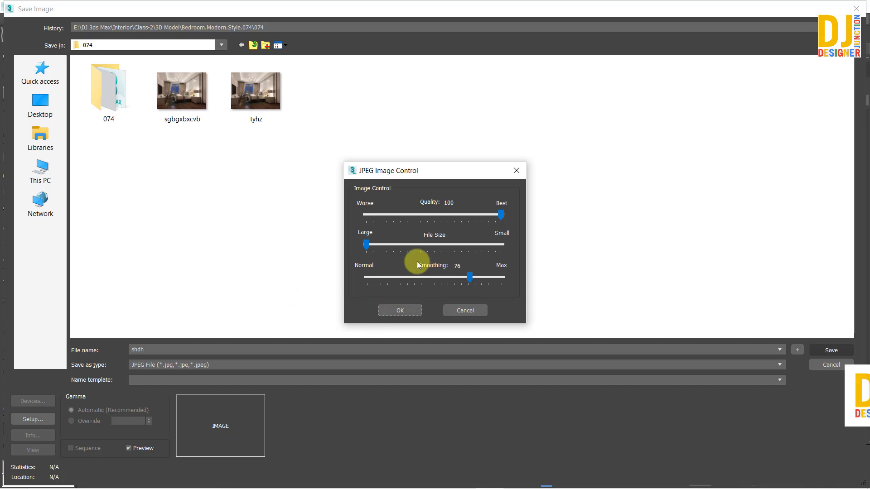
Set the JPEG smoothing to its Normal end and the quality to Best, and finish saving the image
drag(360, 172, 406, 109)
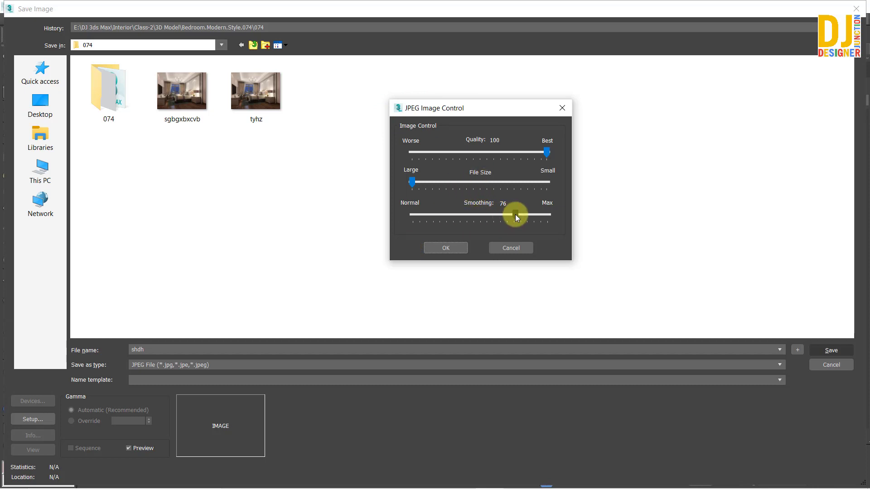
drag(515, 214, 15, 199)
drag(548, 151, 769, 163)
click(439, 249)
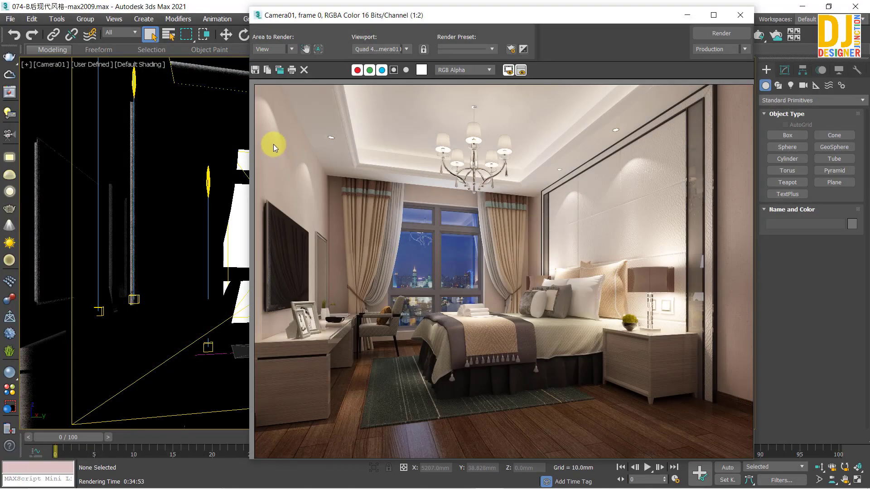
click(256, 69)
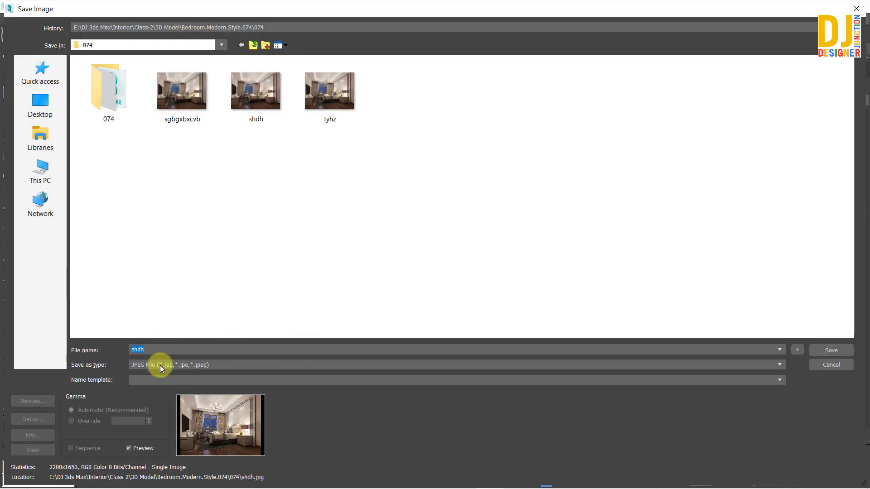
click(160, 365)
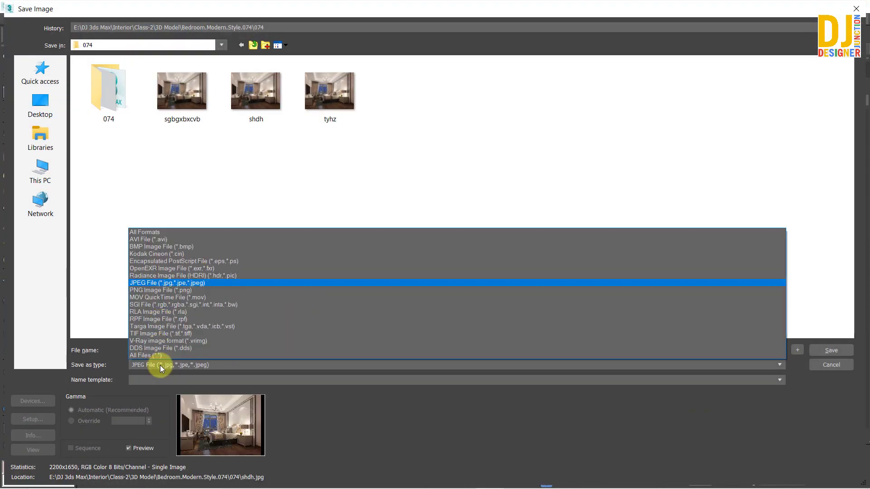
click(149, 336)
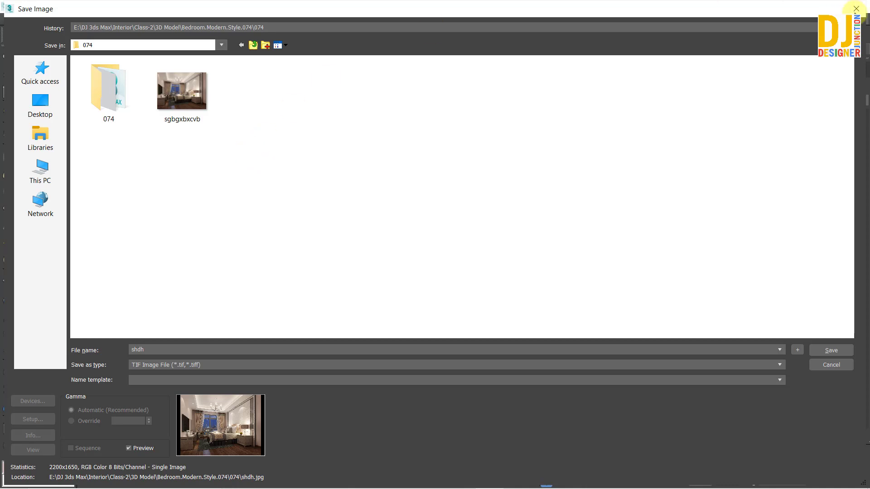
click(856, 9)
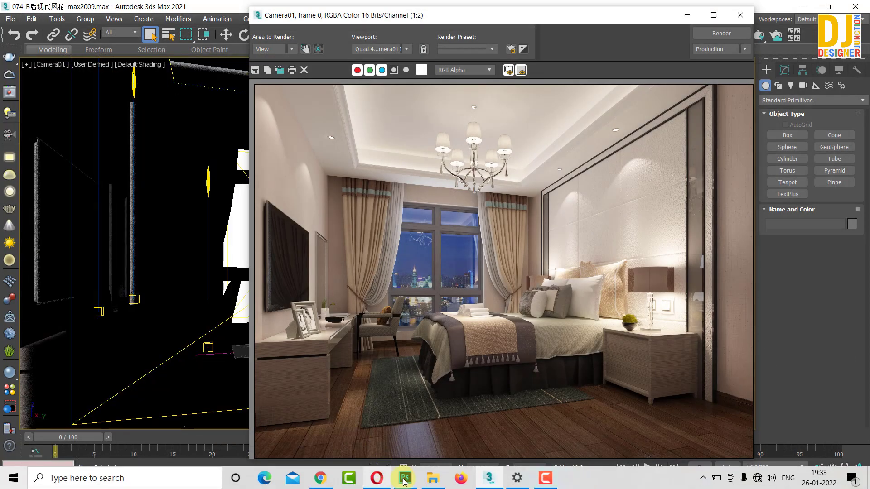
Switch to Photoshop, close 55.jpg and Render-2.tif without saving changes, and return to 3ds Max
click(433, 478)
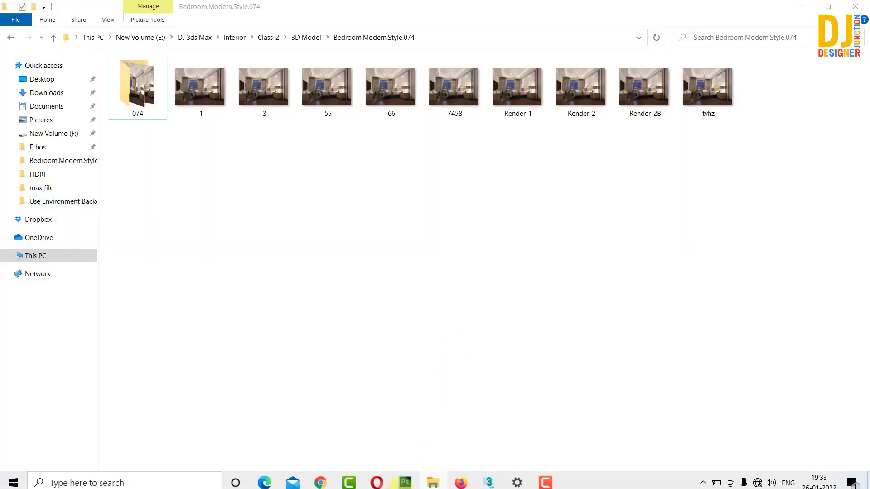
click(405, 479)
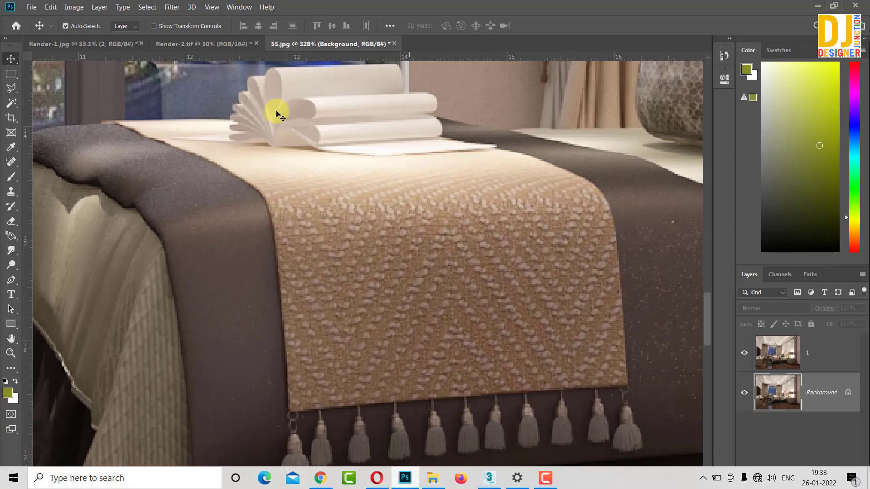
click(394, 44)
click(686, 194)
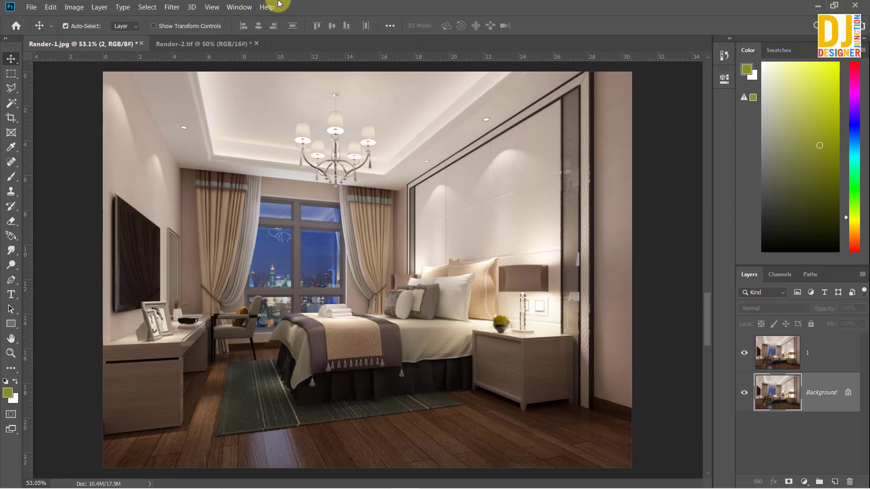
click(256, 44)
click(672, 192)
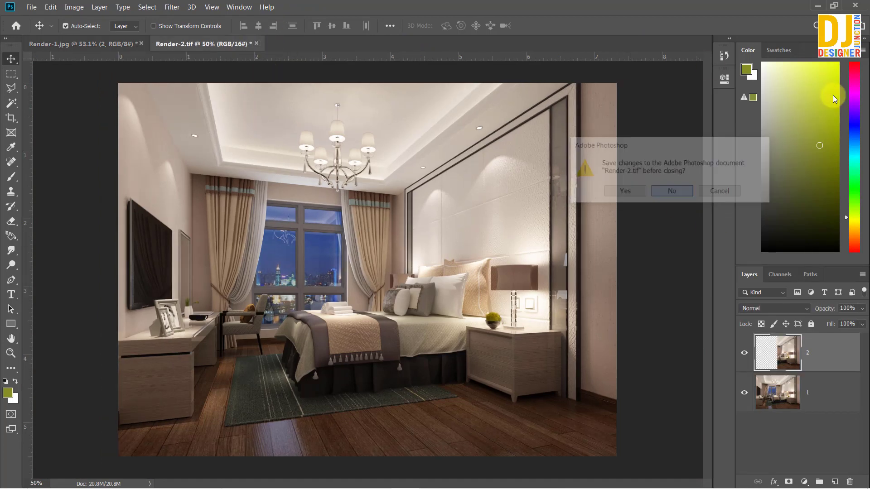
click(817, 6)
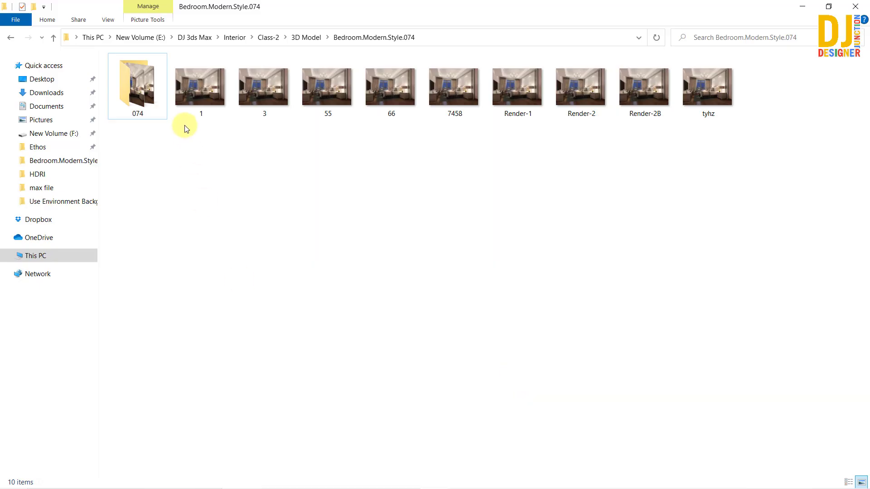
click(134, 86)
click(518, 479)
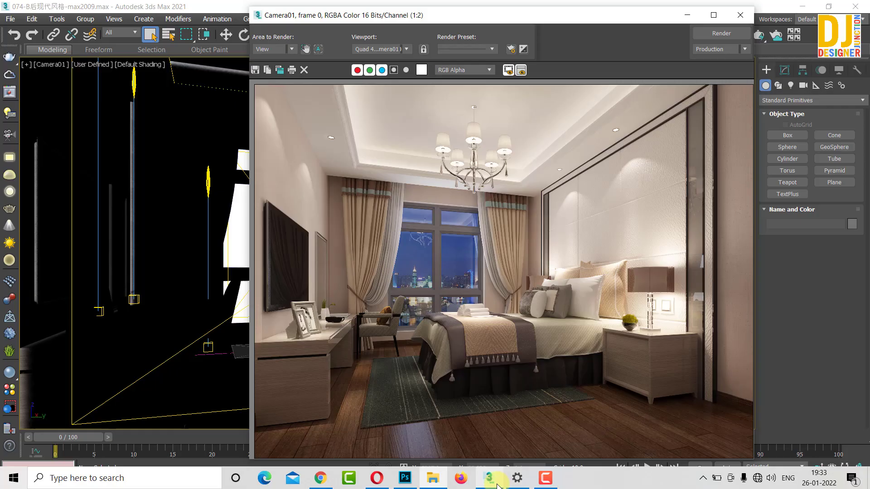